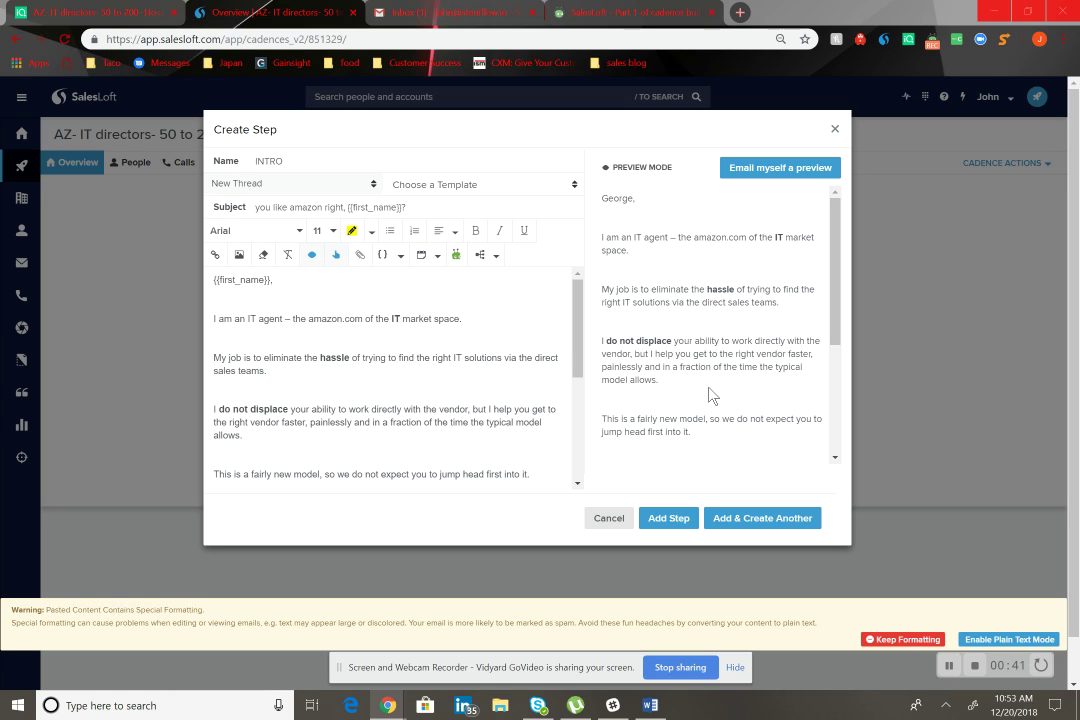
Step: Switch to the Gmail inbox, open the "you like amazon right" preview email and review its body, scheduling link and signature
click(434, 17)
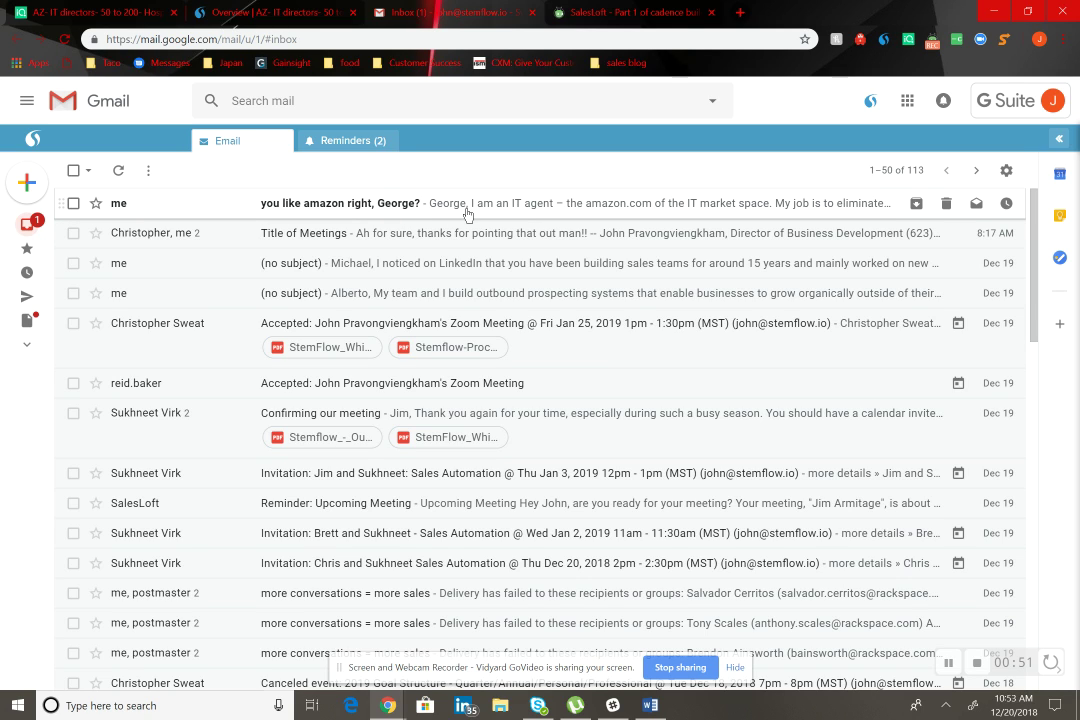
click(440, 205)
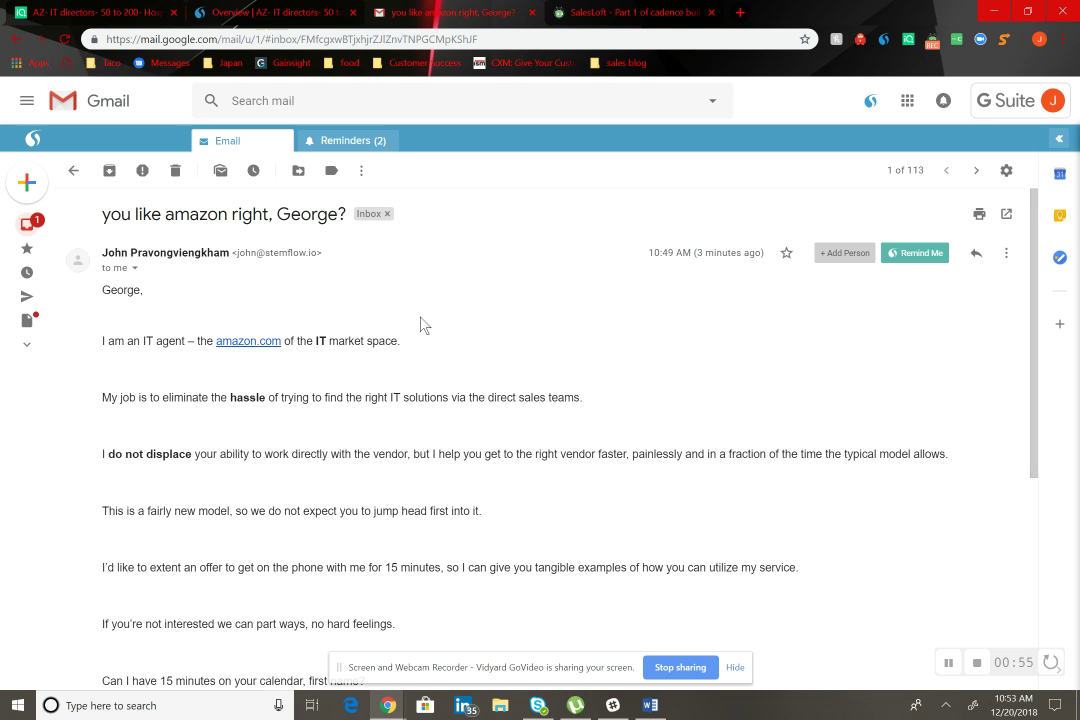
scroll(360, 392, down, 1)
scroll(360, 395, down, 2)
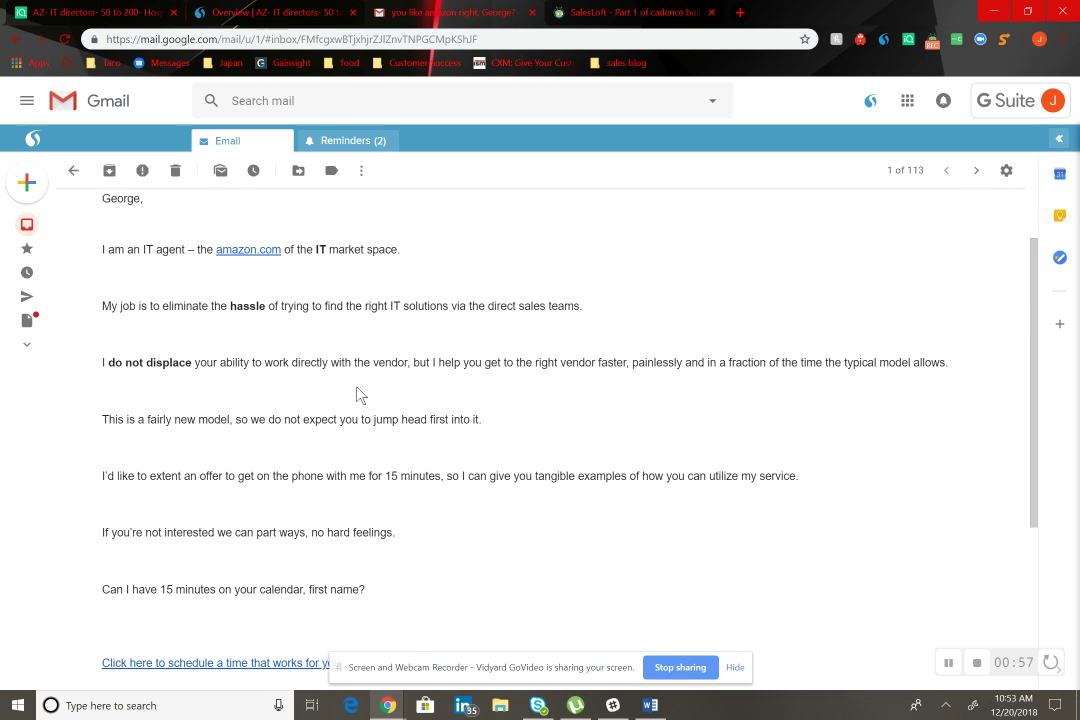
scroll(157, 270, up, 1)
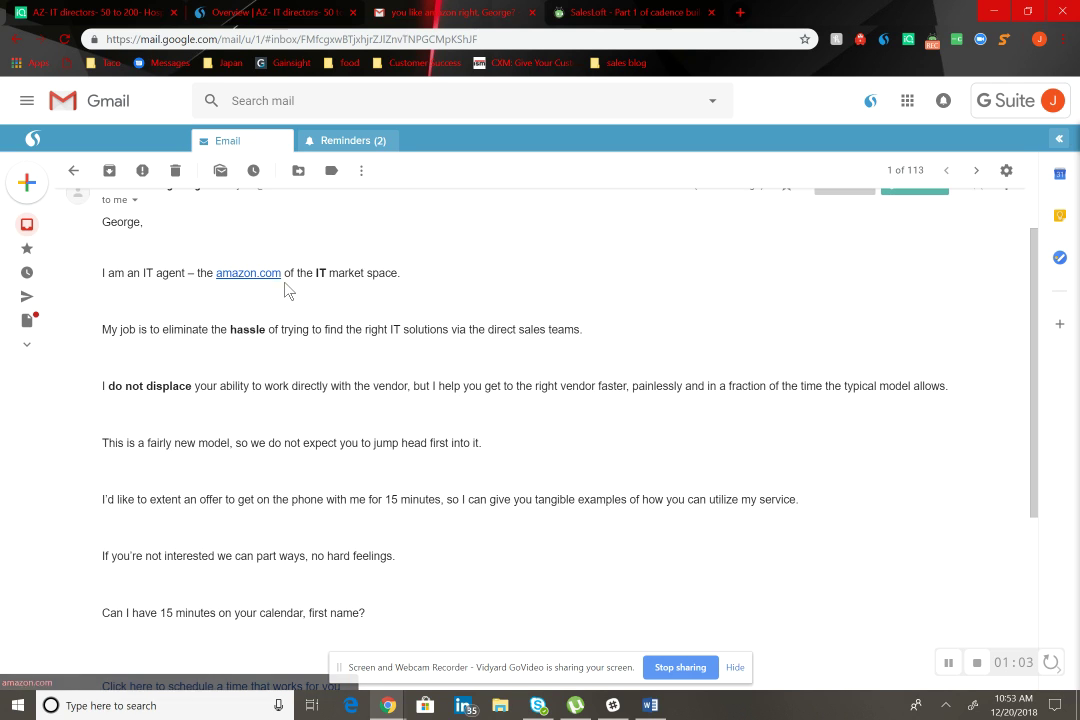
scroll(390, 318, down, 1)
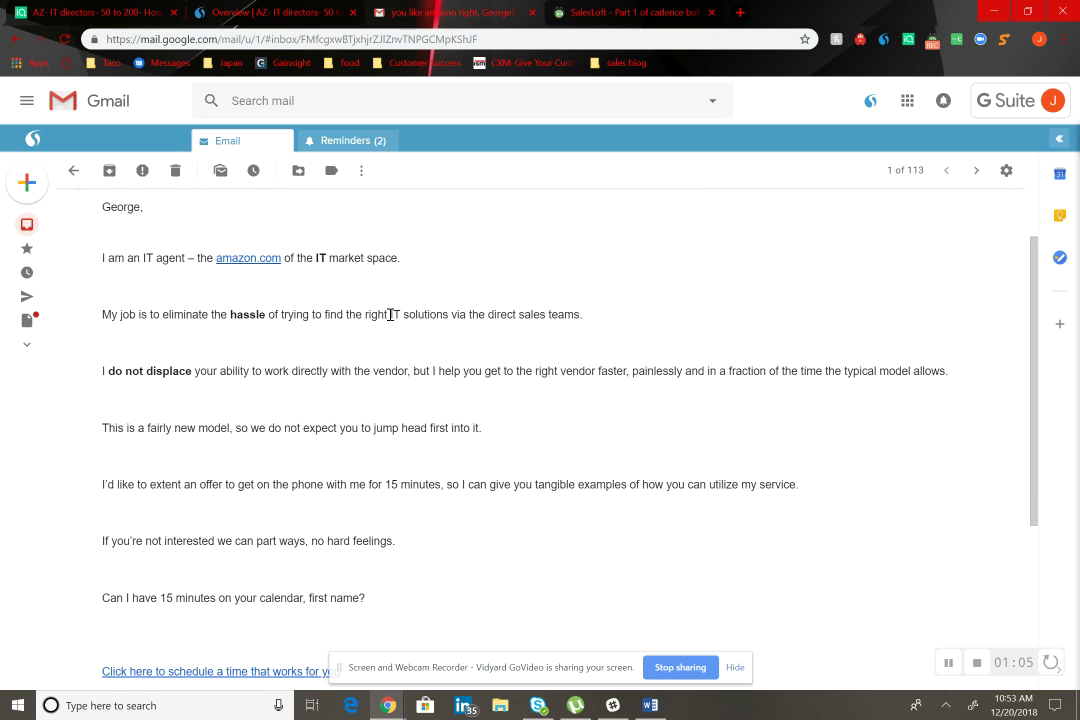
scroll(390, 316, down, 1)
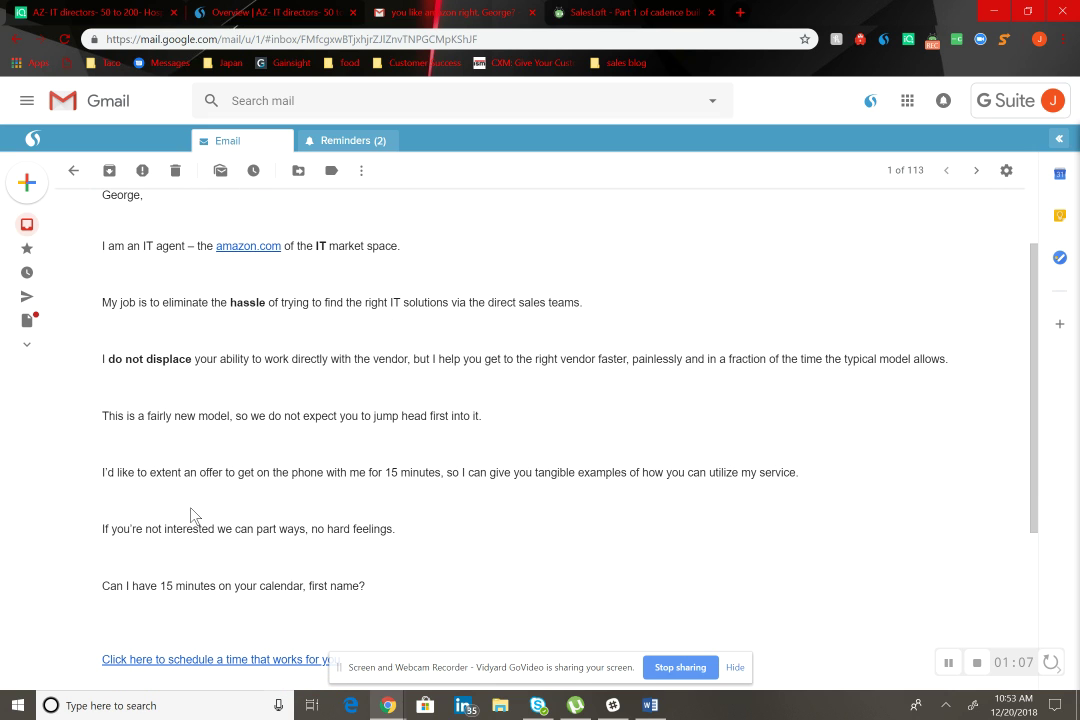
scroll(192, 514, down, 1)
scroll(194, 514, down, 3)
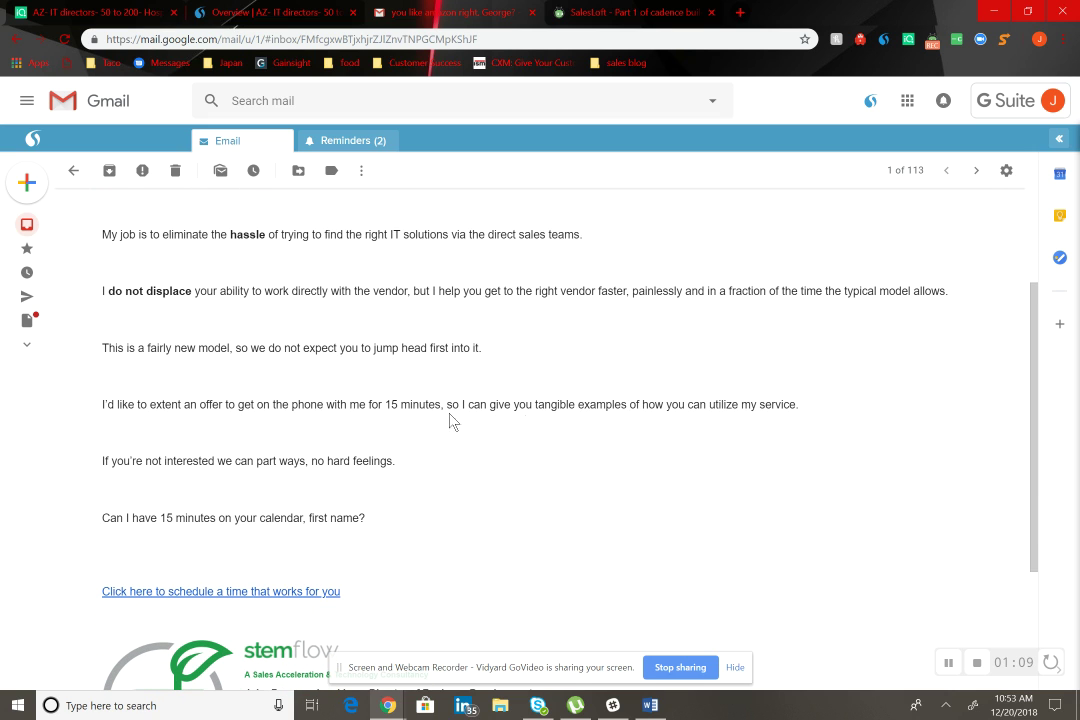
scroll(335, 453, down, 2)
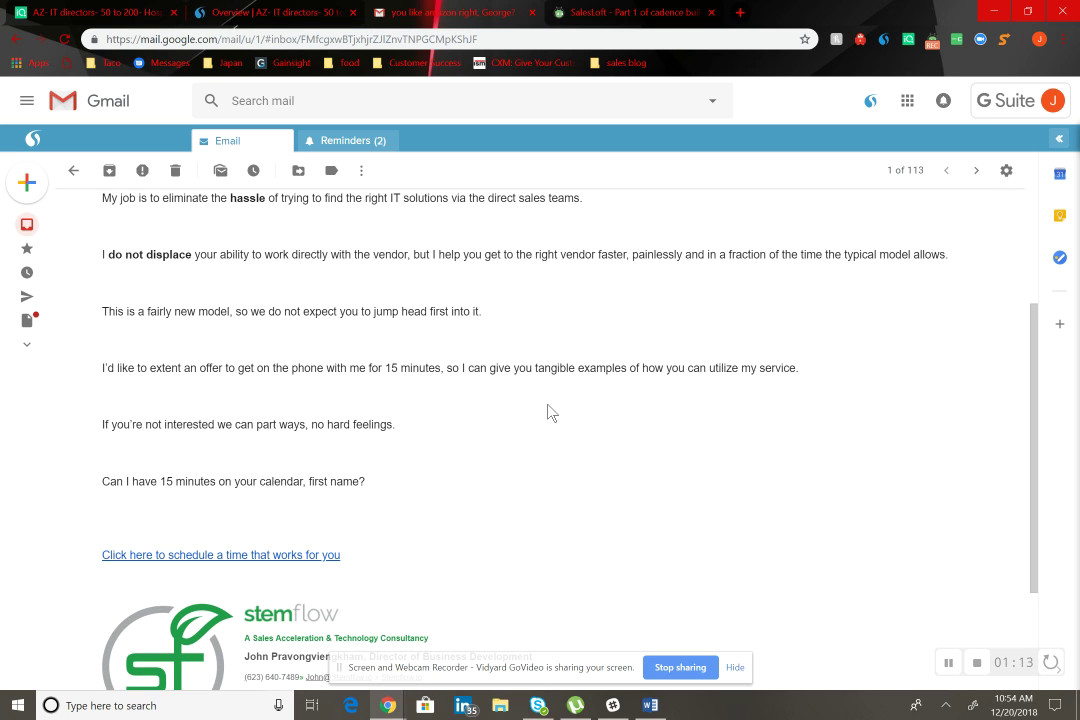
scroll(548, 412, down, 5)
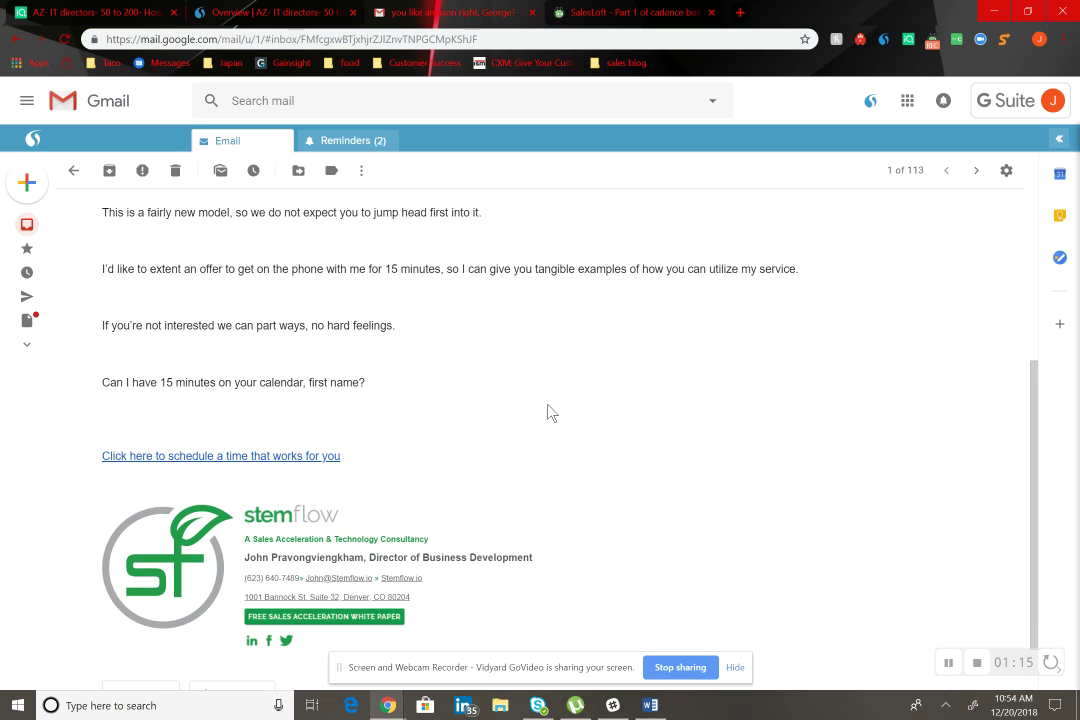
scroll(548, 412, down, 2)
scroll(548, 412, up, 12)
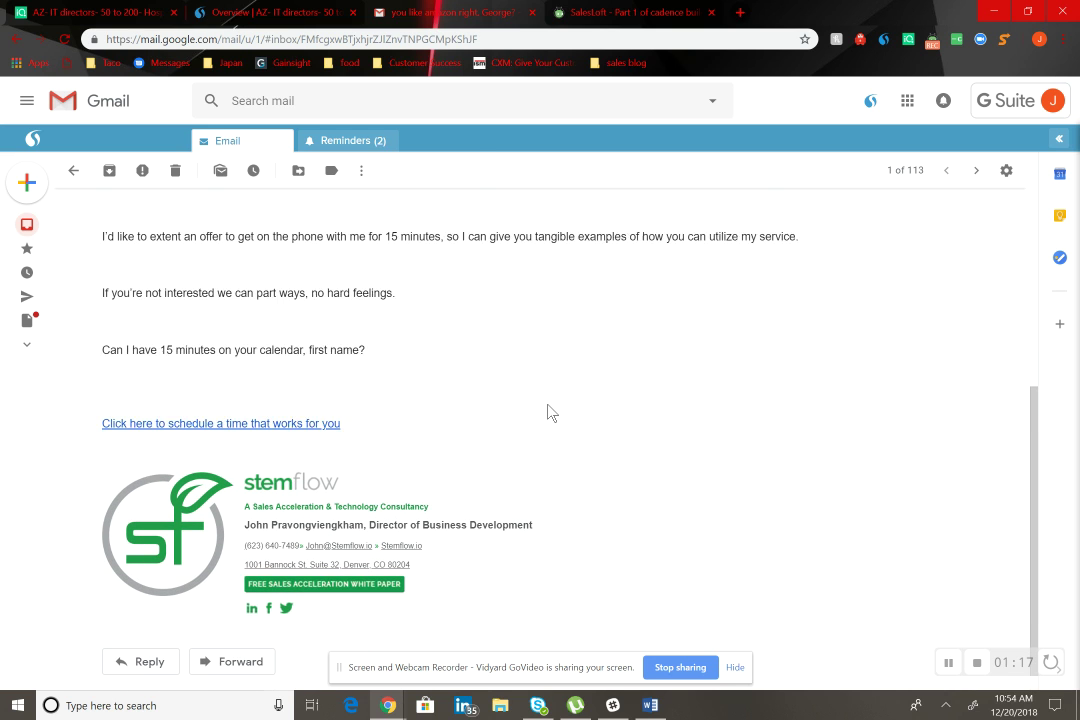
scroll(548, 412, down, 8)
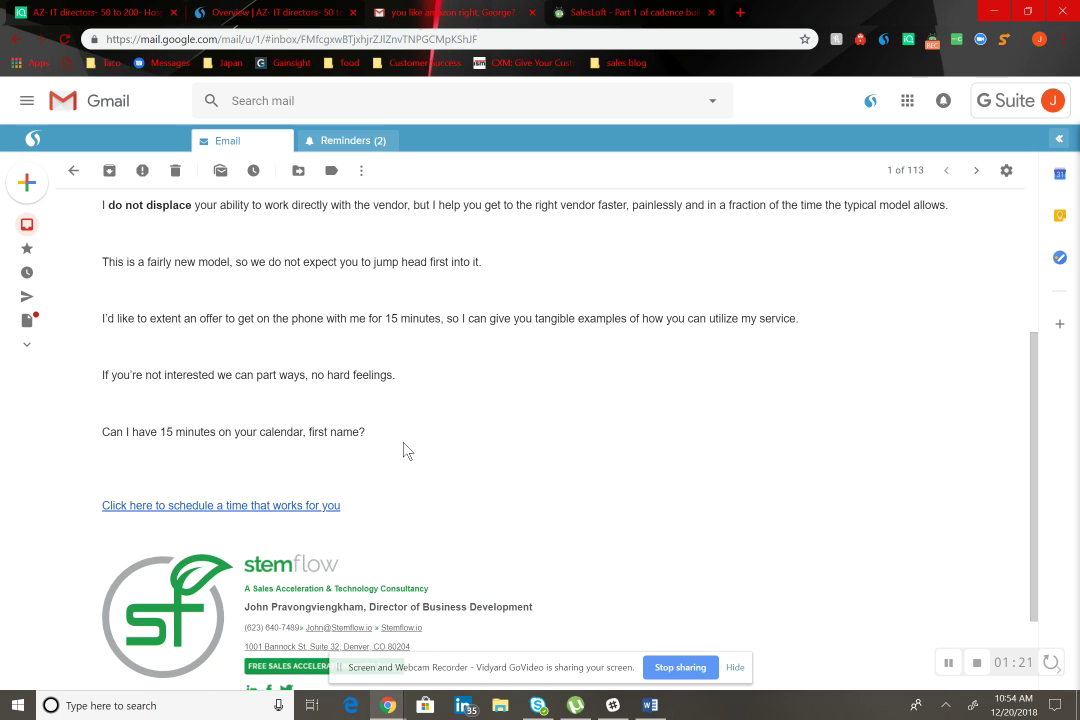
scroll(417, 499, down, 2)
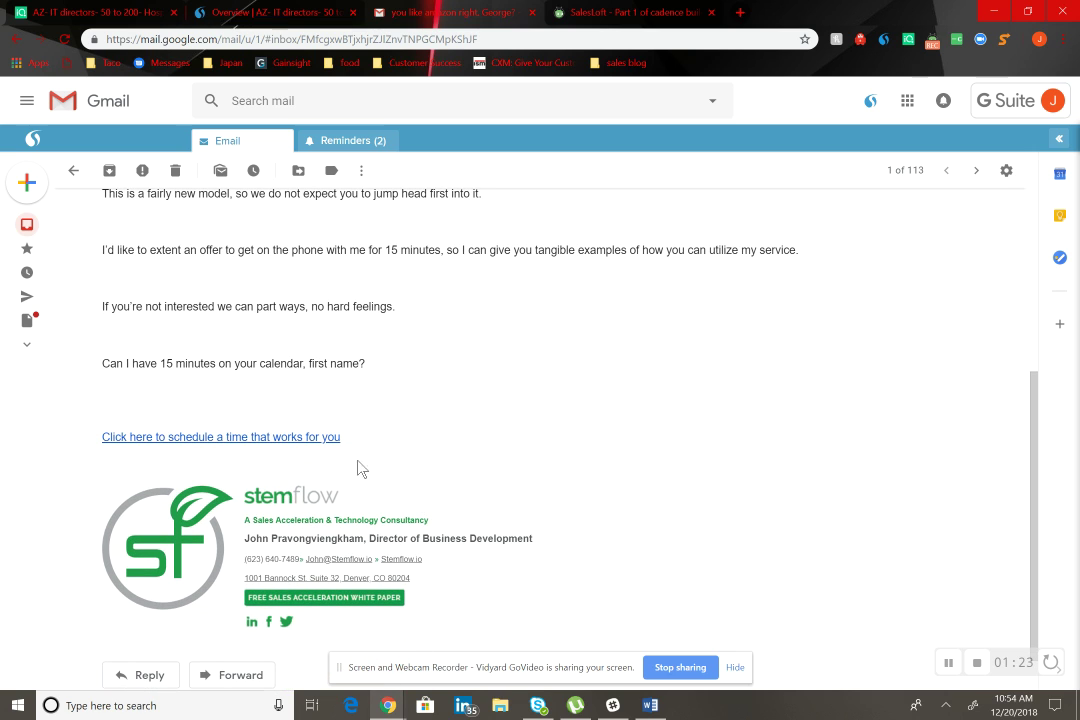
Step: Open the email's scheduling link, view the 15-minute meeting slots for December 25, 2018, and close the booking page
click(251, 440)
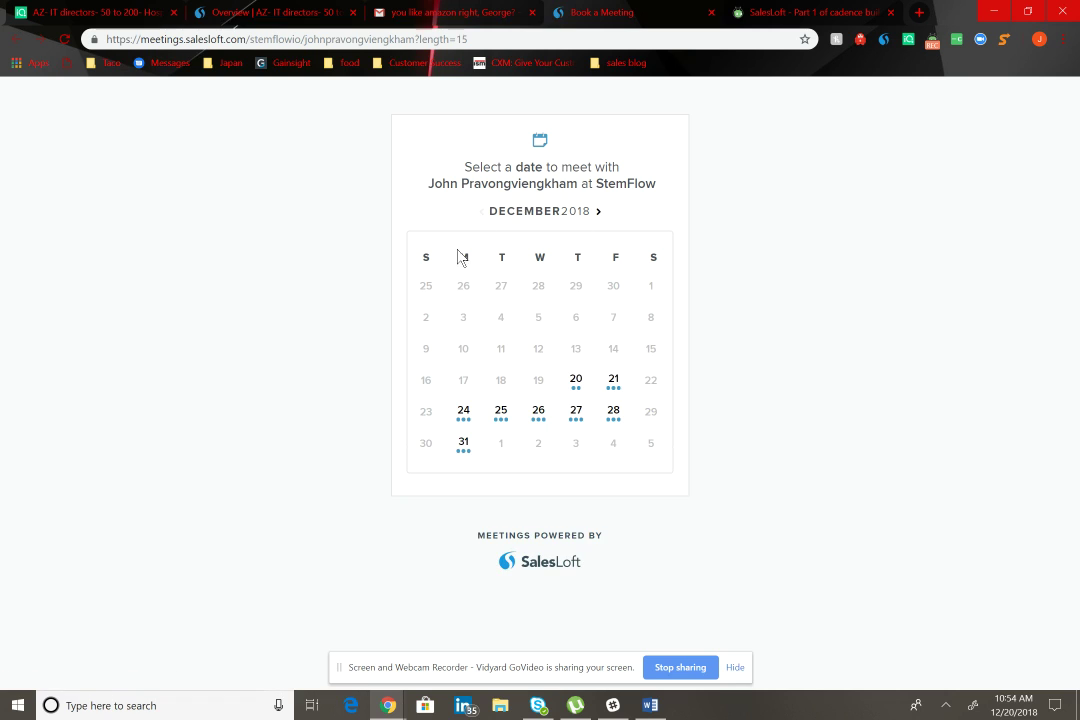
click(501, 414)
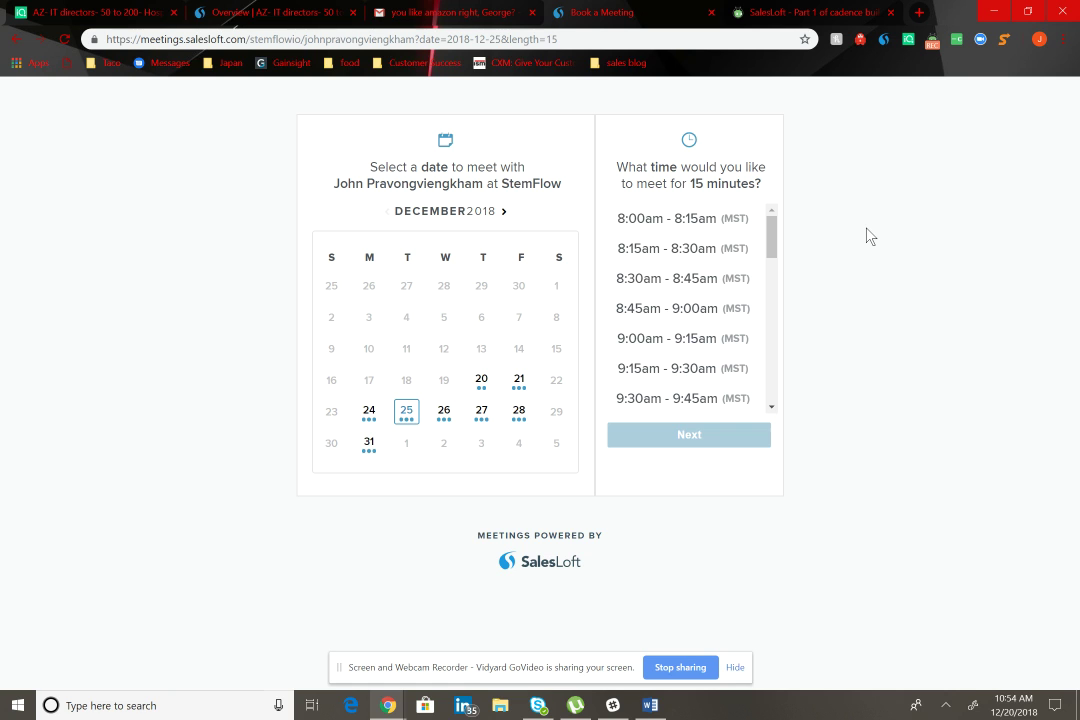
click(711, 12)
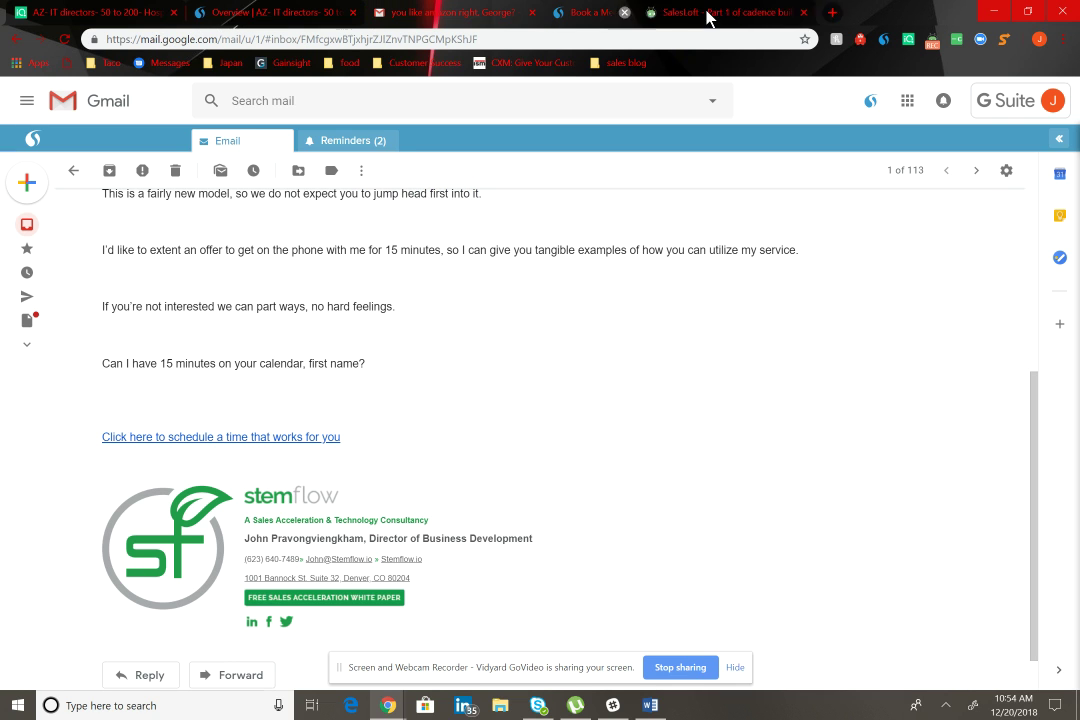
Step: Close the preview email, return to SalesLoft and add the INTRO email step to the cadence, continuing with another step
click(253, 10)
click(452, 14)
click(531, 12)
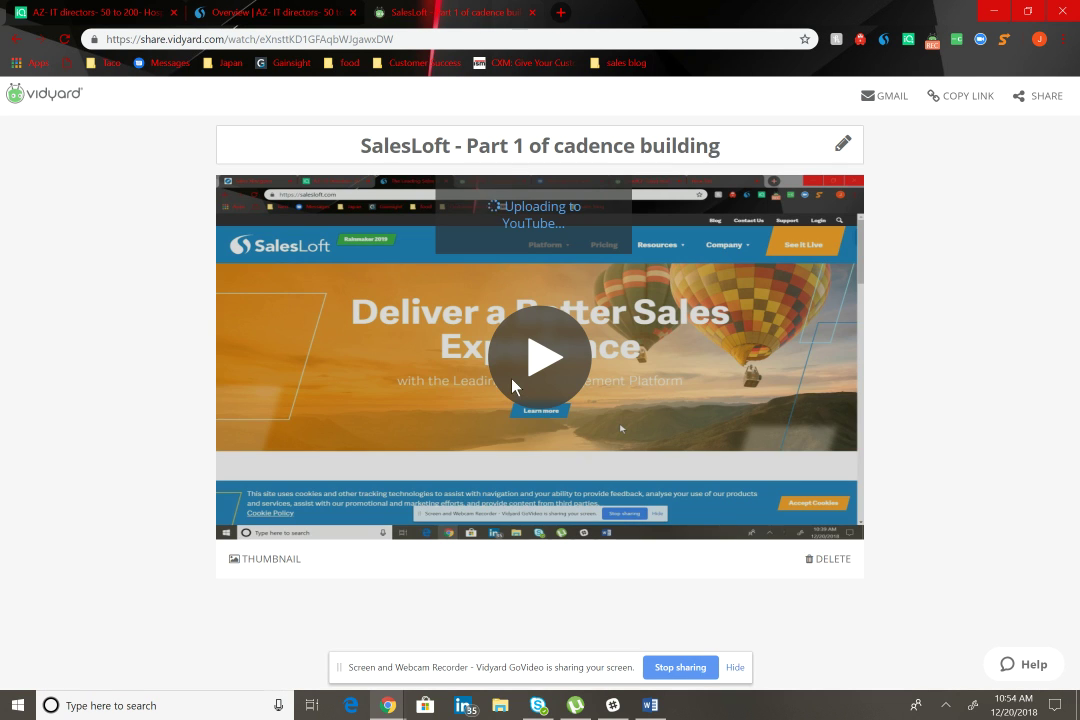
click(330, 10)
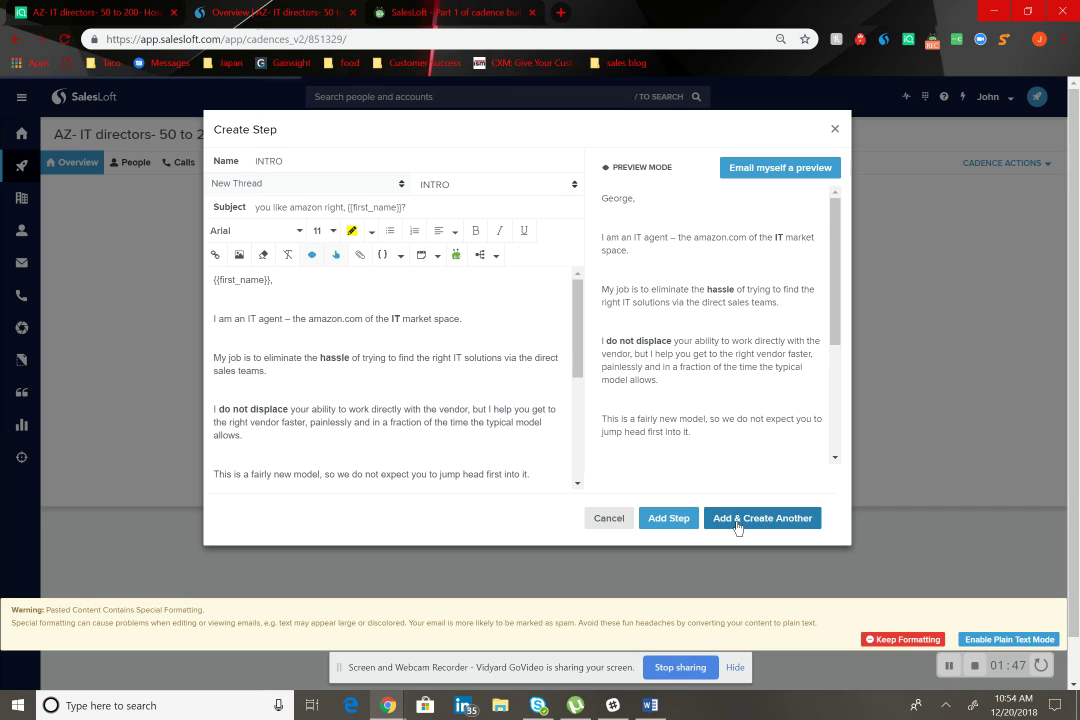
click(738, 518)
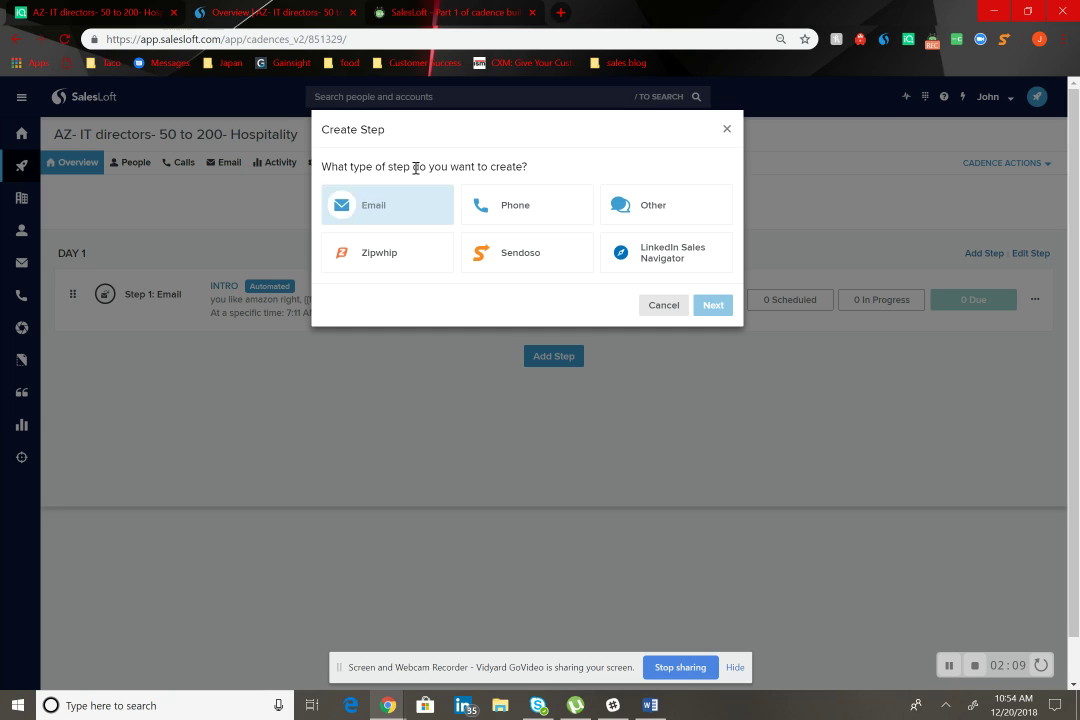
Step: Add a phone step named Call on day 1 of the cadence and continue with another step
click(575, 226)
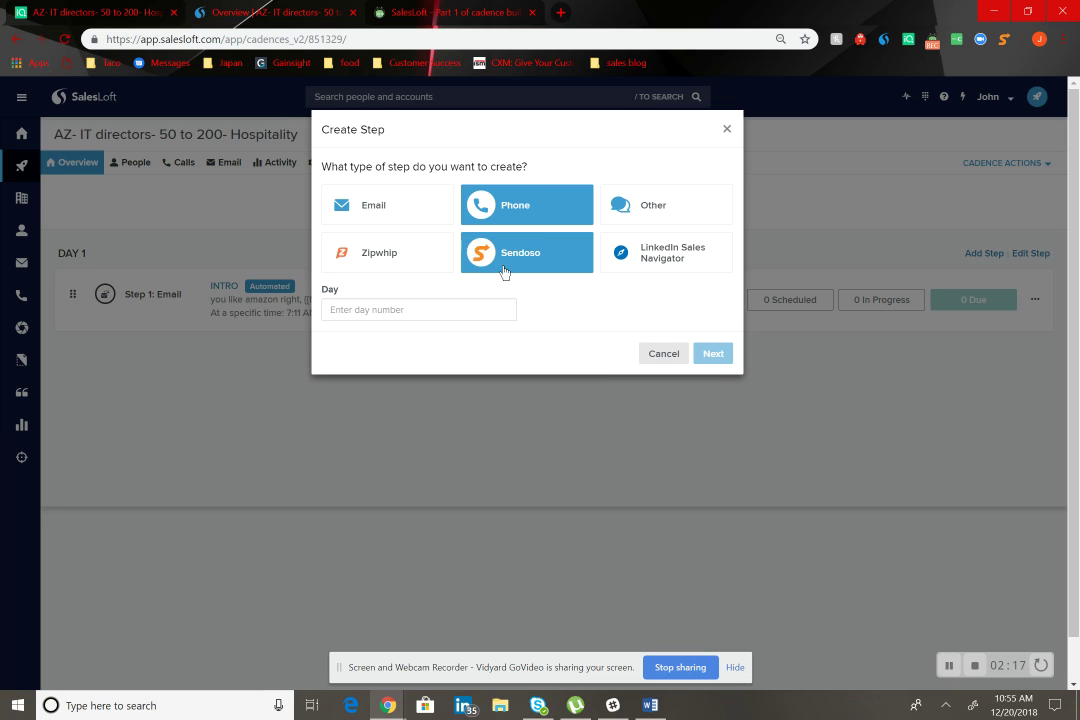
click(410, 318)
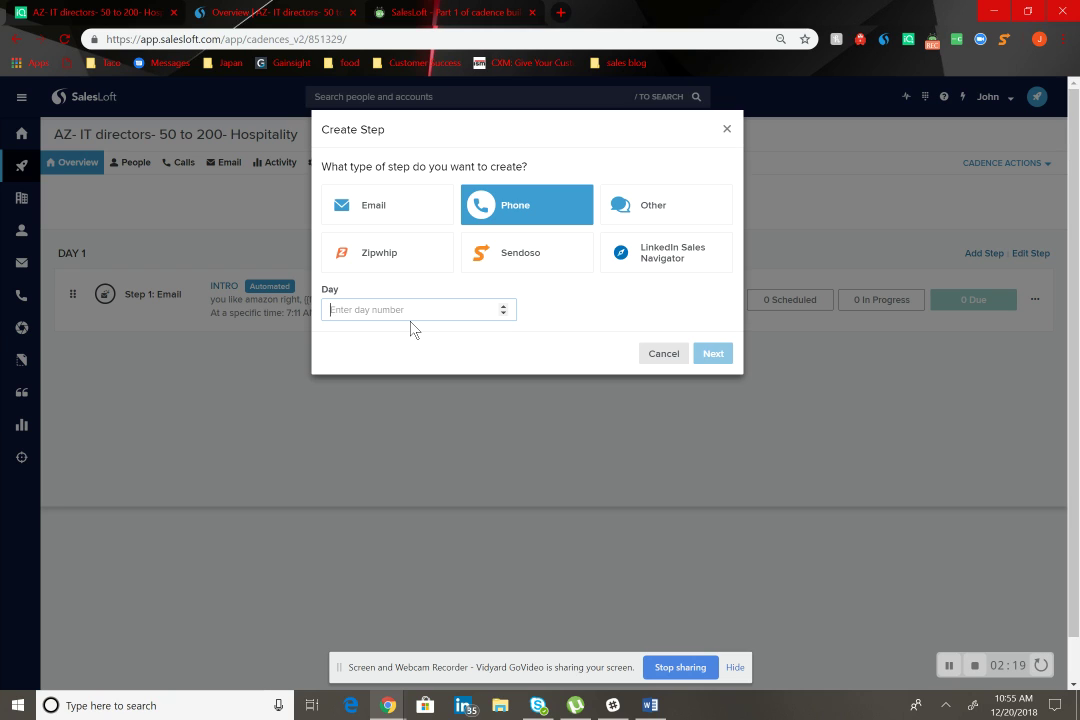
text(1)
click(704, 354)
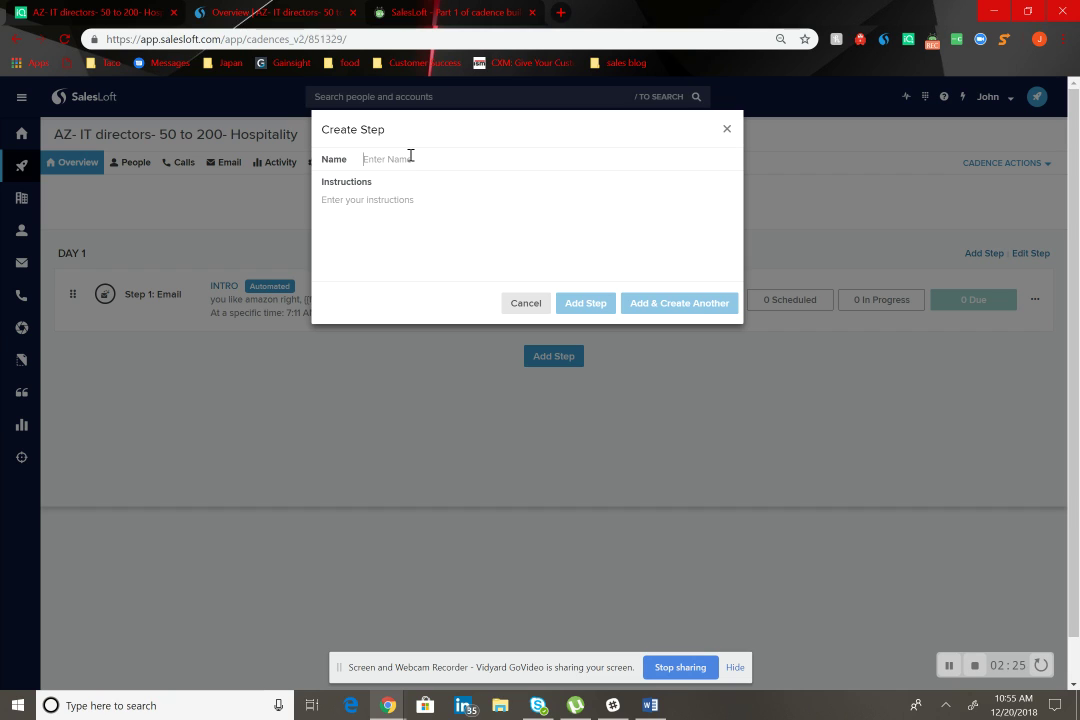
text(Call)
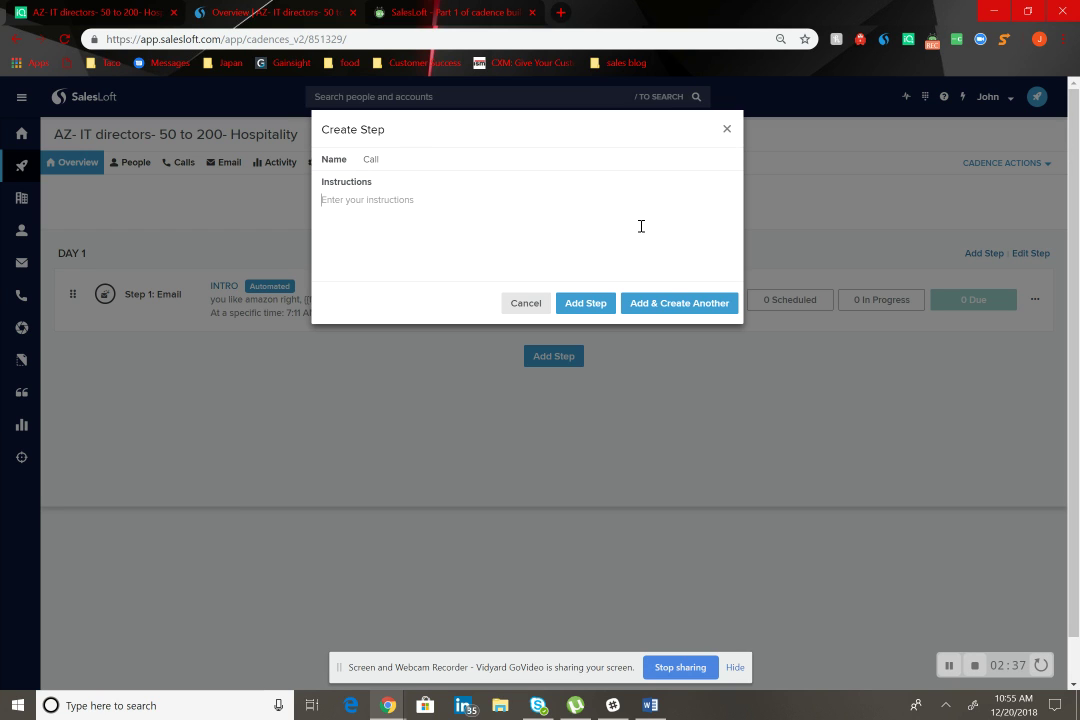
click(675, 308)
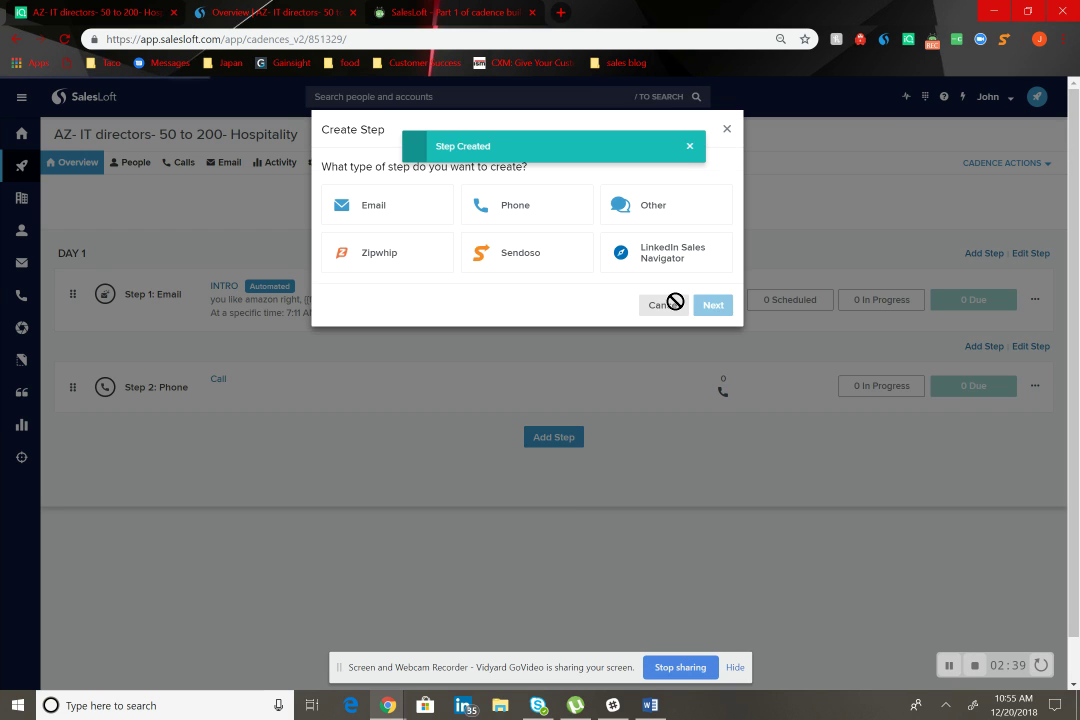
Step: Add a phone step named call on day 2 of the cadence and continue with another step
click(409, 220)
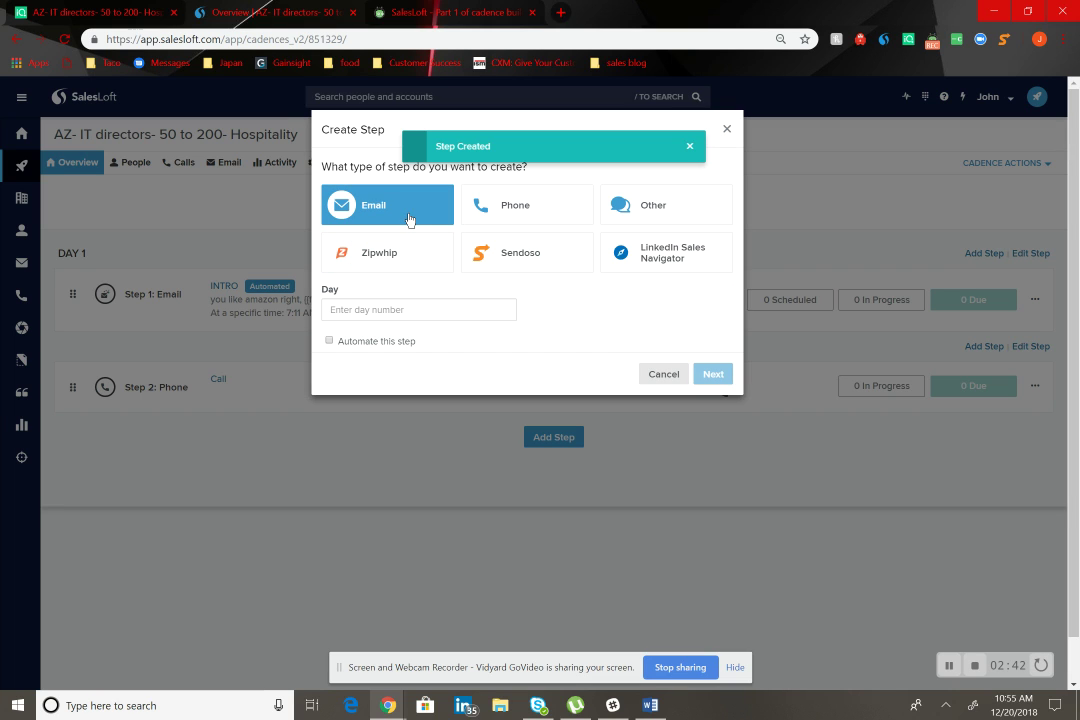
click(448, 314)
text(2)
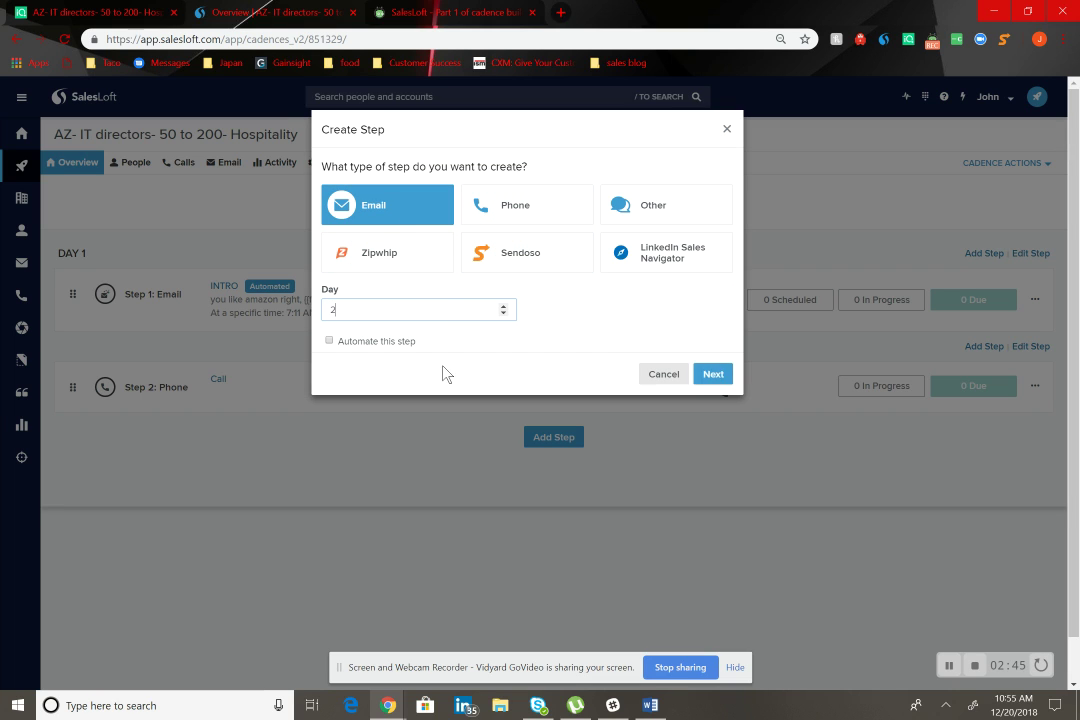
click(509, 197)
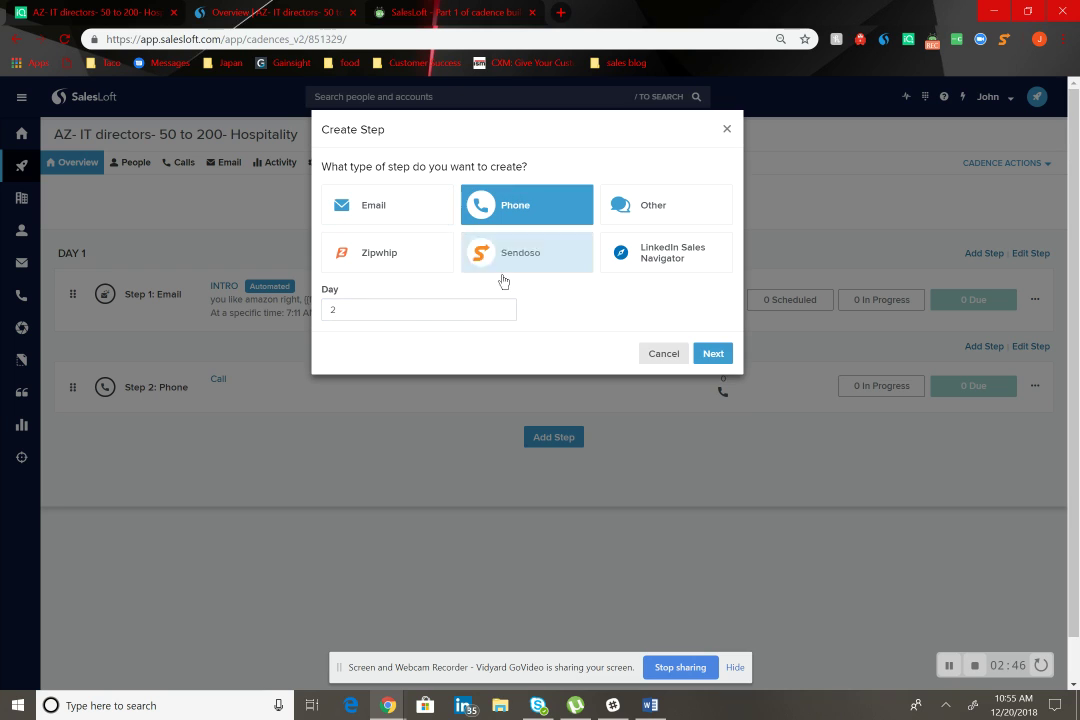
click(712, 354)
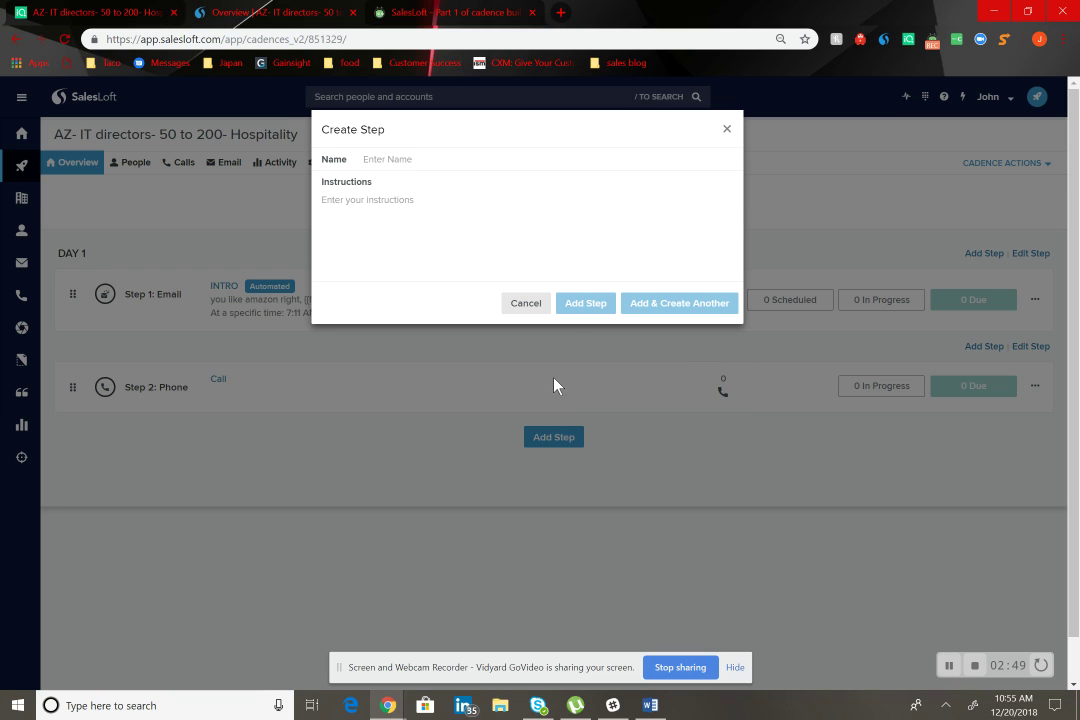
click(482, 152)
text(call)
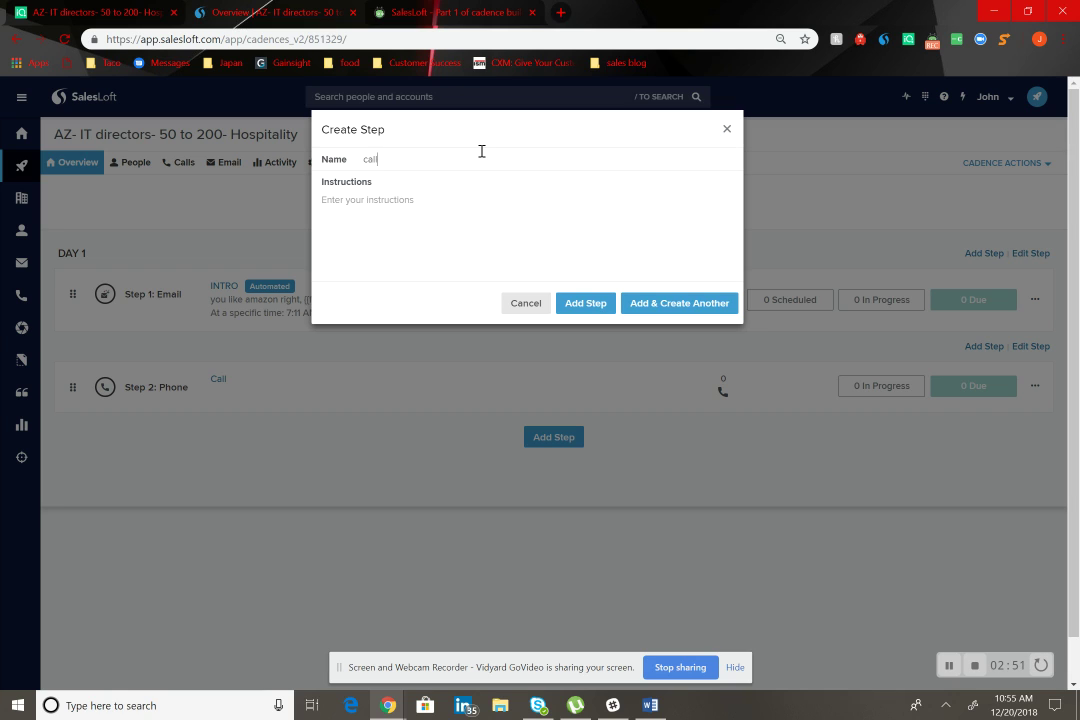
click(667, 308)
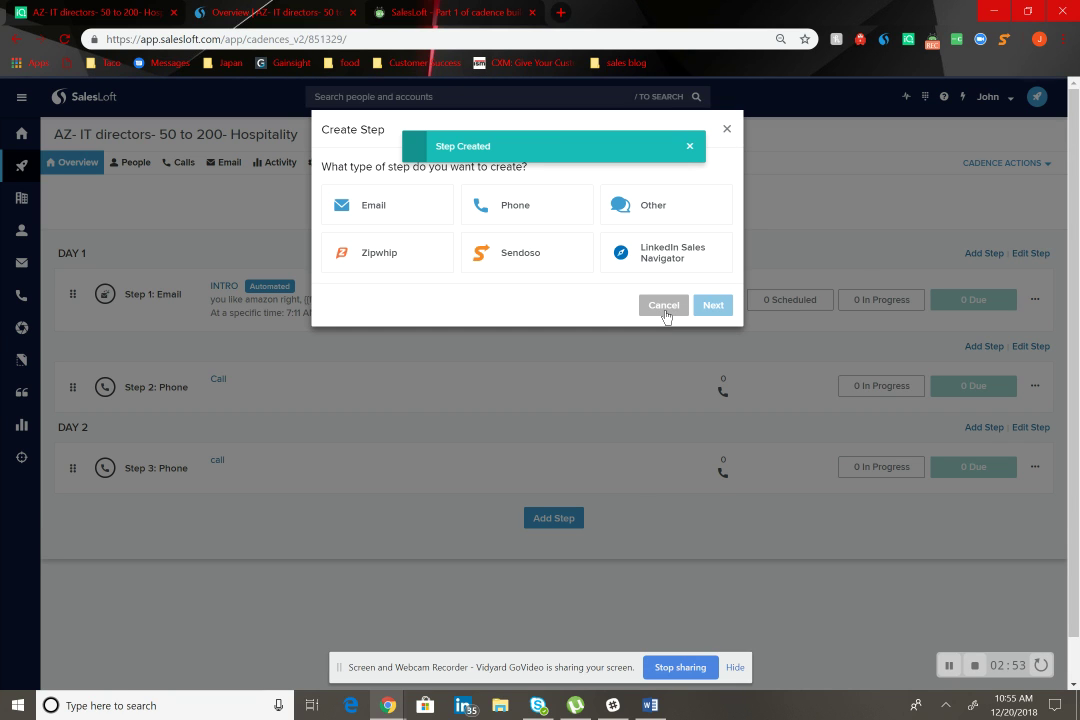
Step: Set up the new cadence step as an automated email on day 3
click(383, 205)
click(422, 311)
text(3)
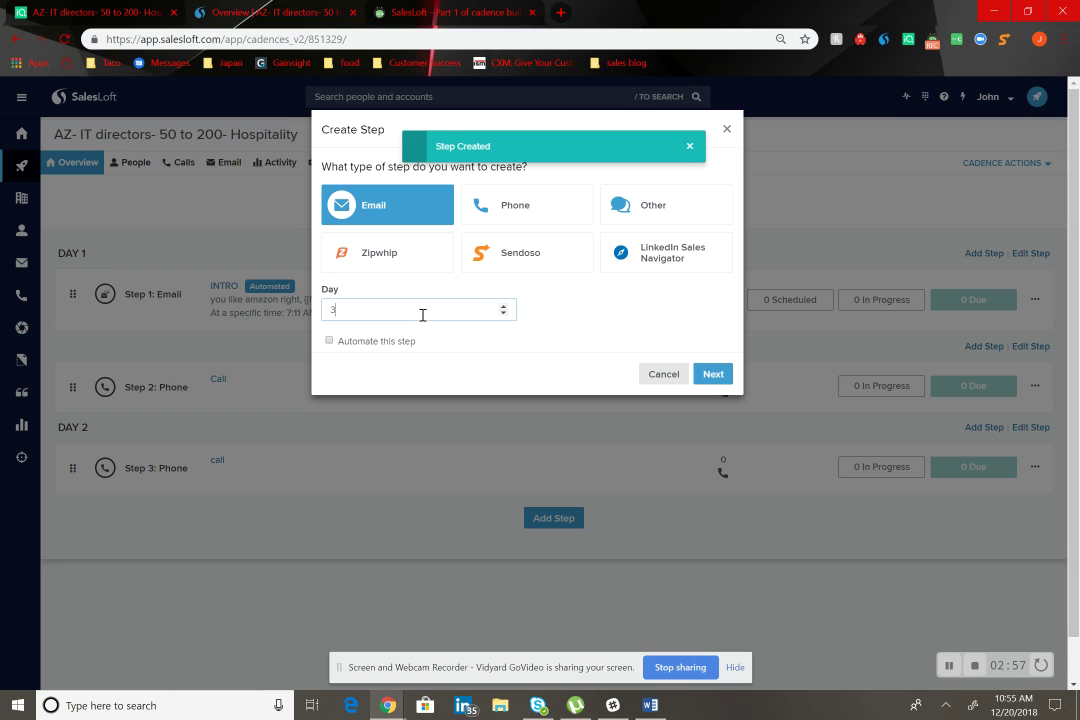
click(330, 340)
Step: Schedule the day 3 email for the specific time 08:32 AM in the person's time zone and proceed to its content
click(362, 388)
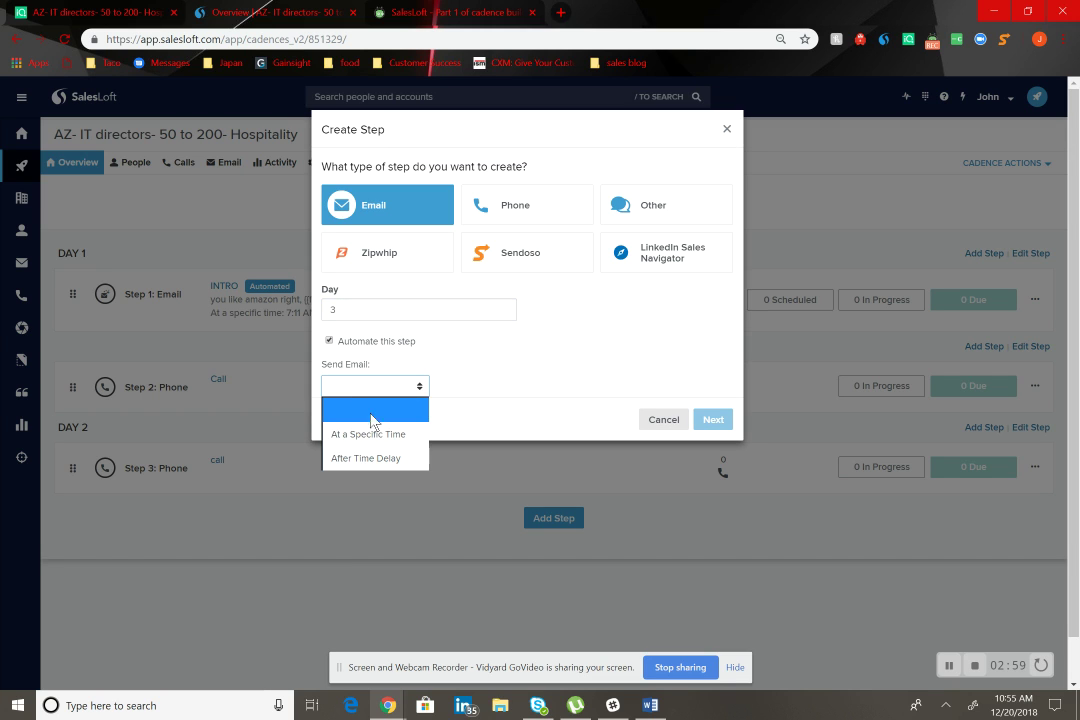
click(374, 434)
click(454, 388)
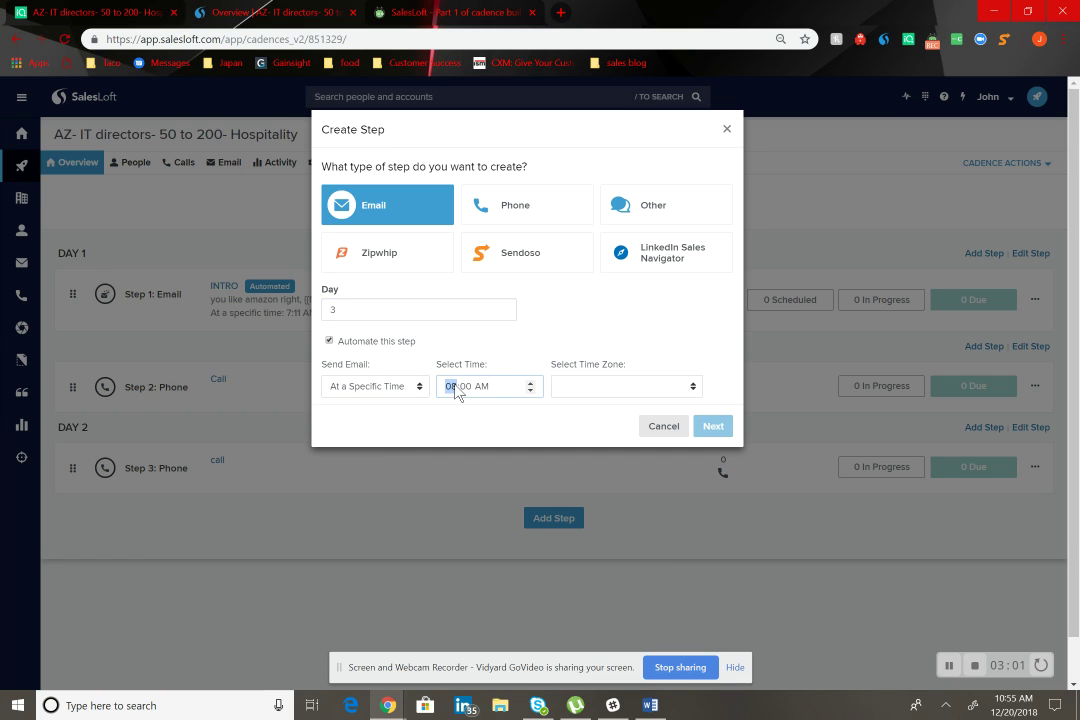
click(560, 388)
click(628, 418)
click(630, 388)
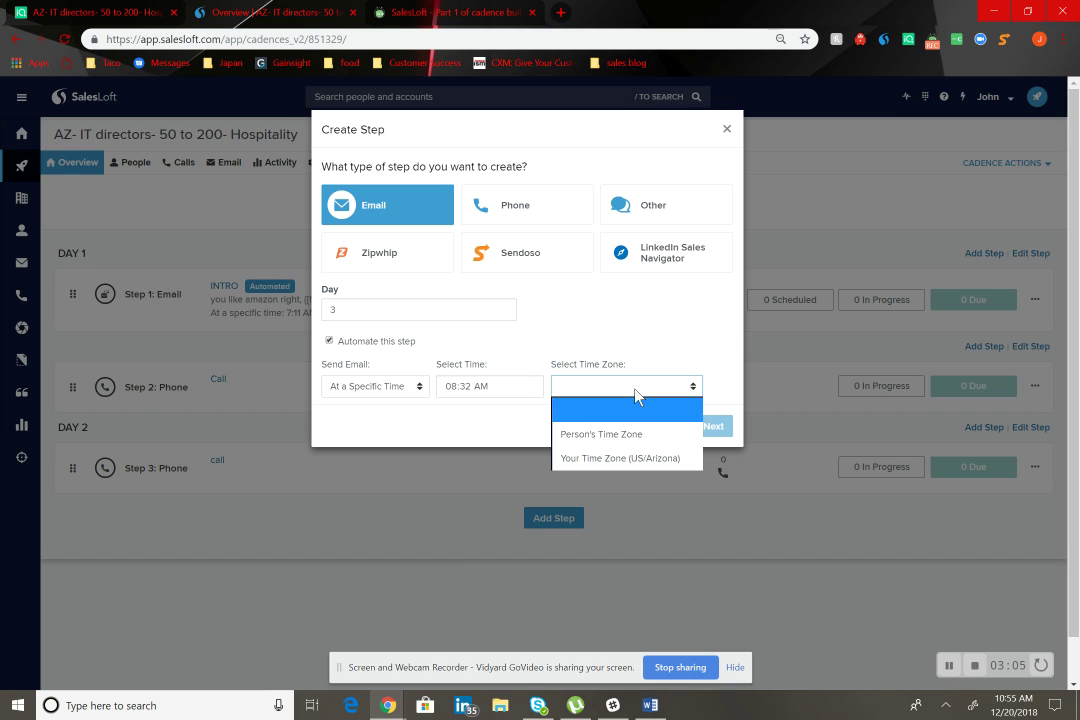
click(618, 434)
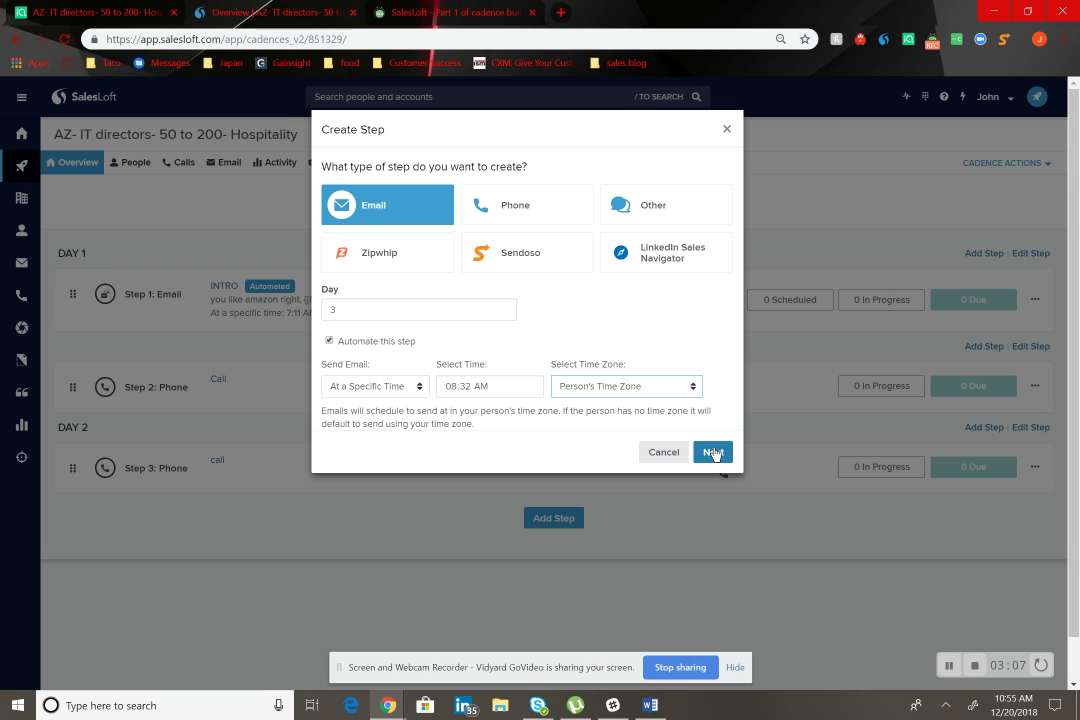
click(712, 452)
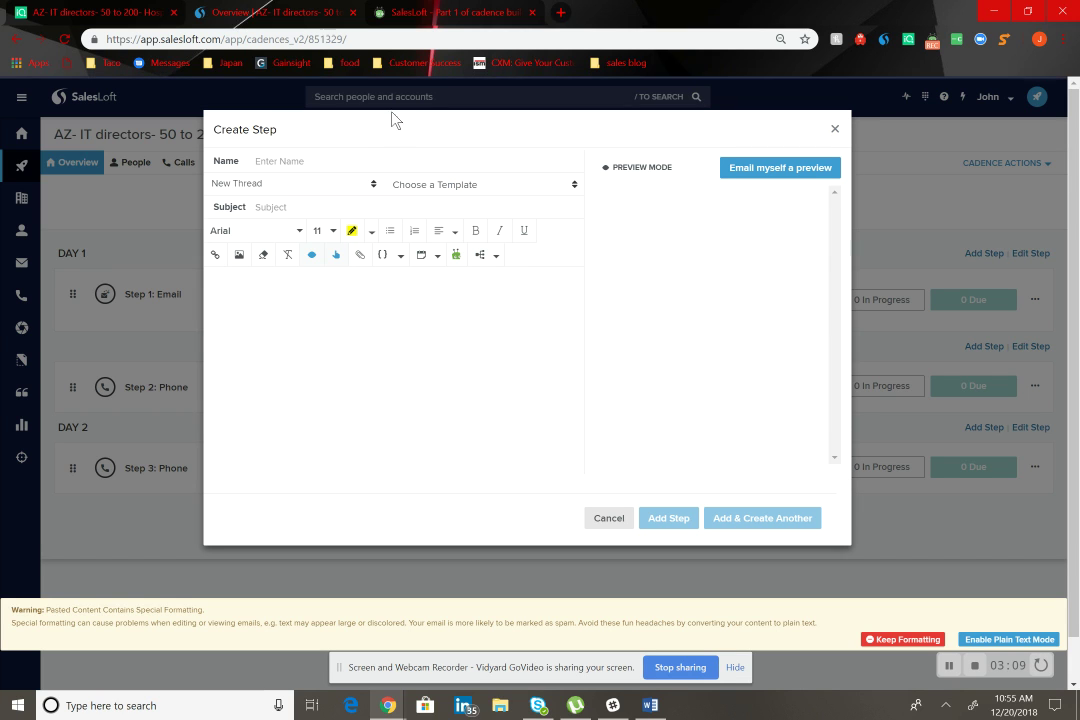
Step: Name the email step "Follow up 1" and thread it as a reply to Day 1: Step 1
click(298, 160)
text(F)
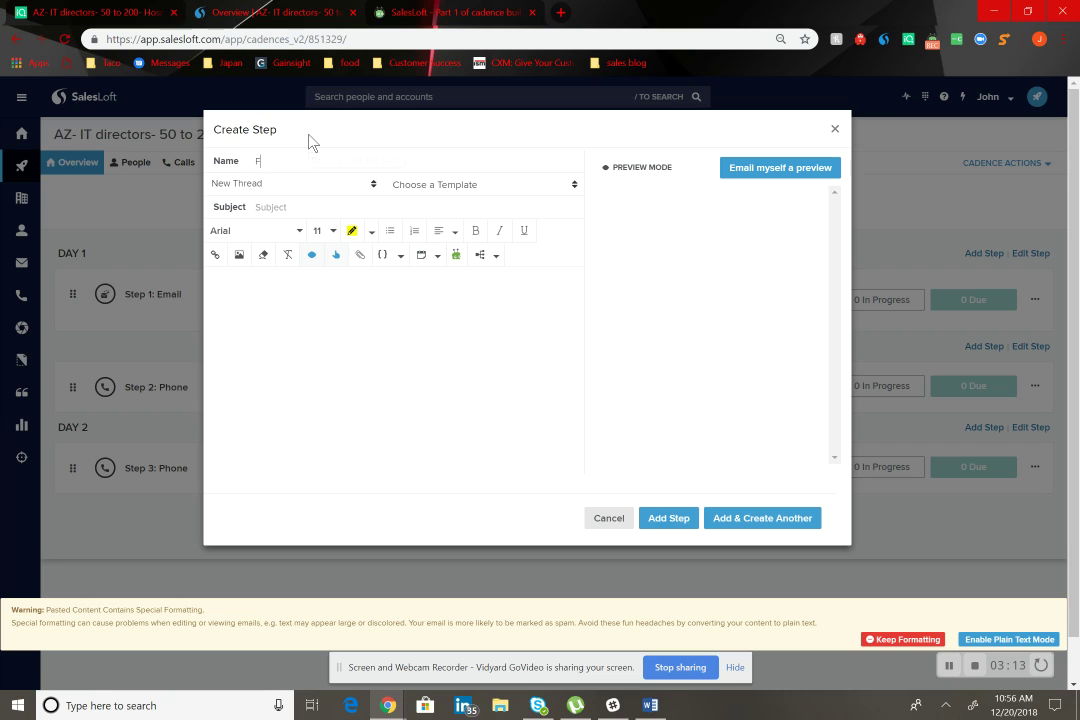
text(ollow up 1)
click(296, 207)
click(305, 188)
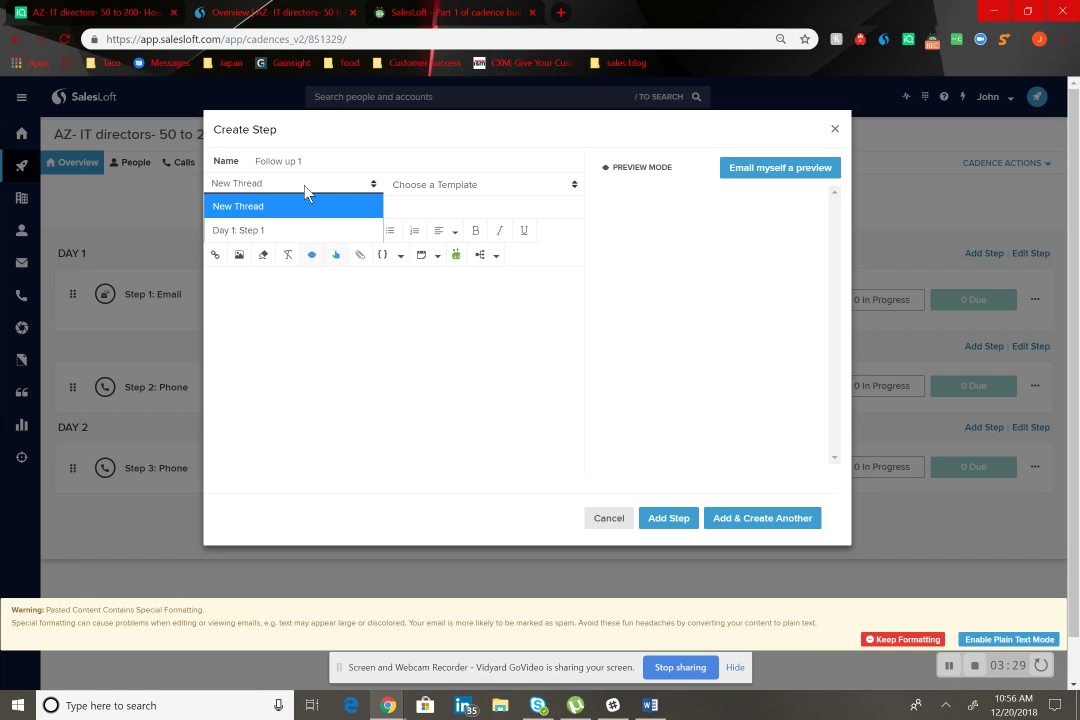
click(278, 232)
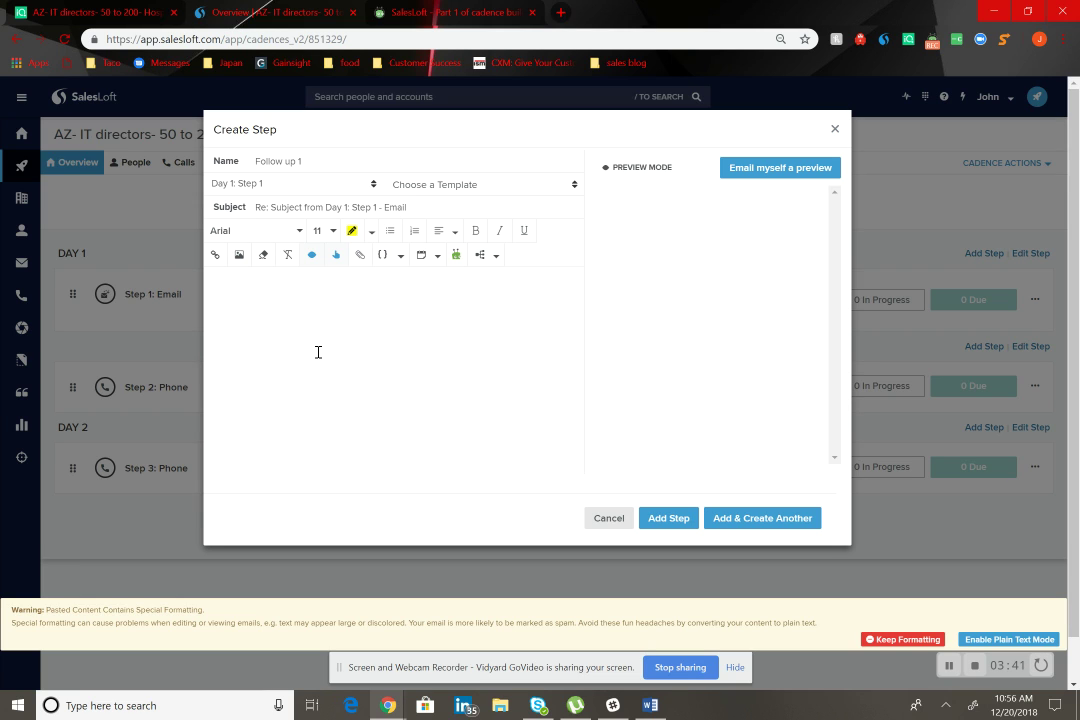
Step: Begin the email body with the first_name merge field, a comma and blank lines below the greeting
click(399, 255)
click(409, 305)
text(,)
key(Return)
key(Return)
key(Return)
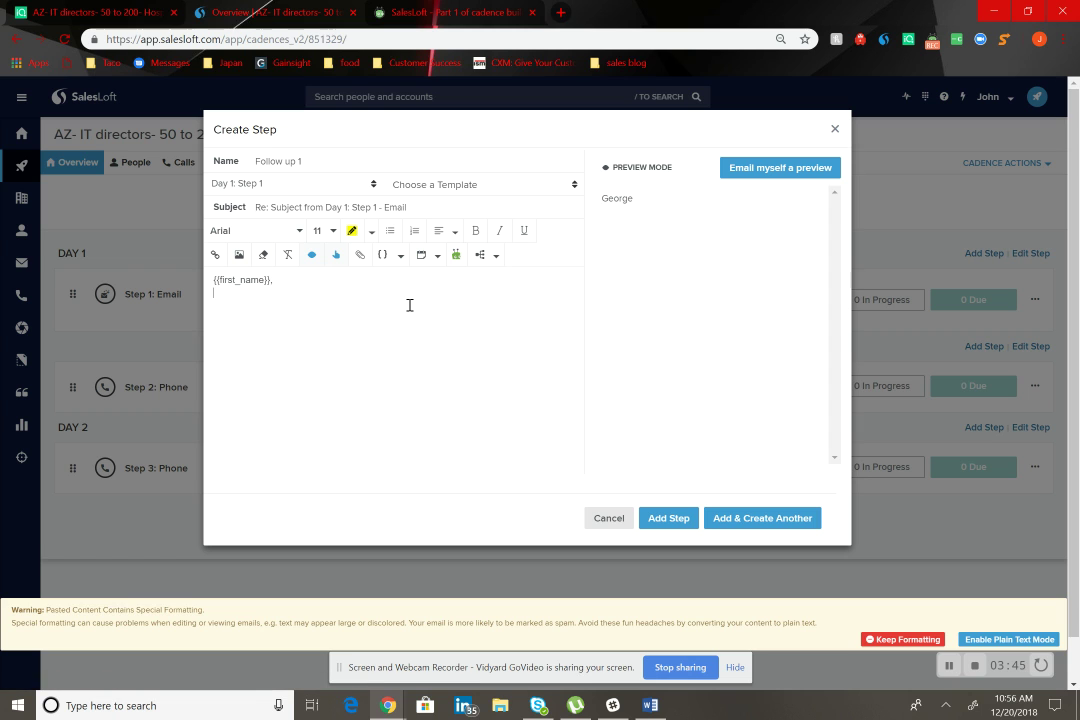
Step: Switch to Word and copy the Follow up 1 text from "I understand you are busy" through "Can we speak?"
click(649, 705)
scroll(513, 457, down, 5)
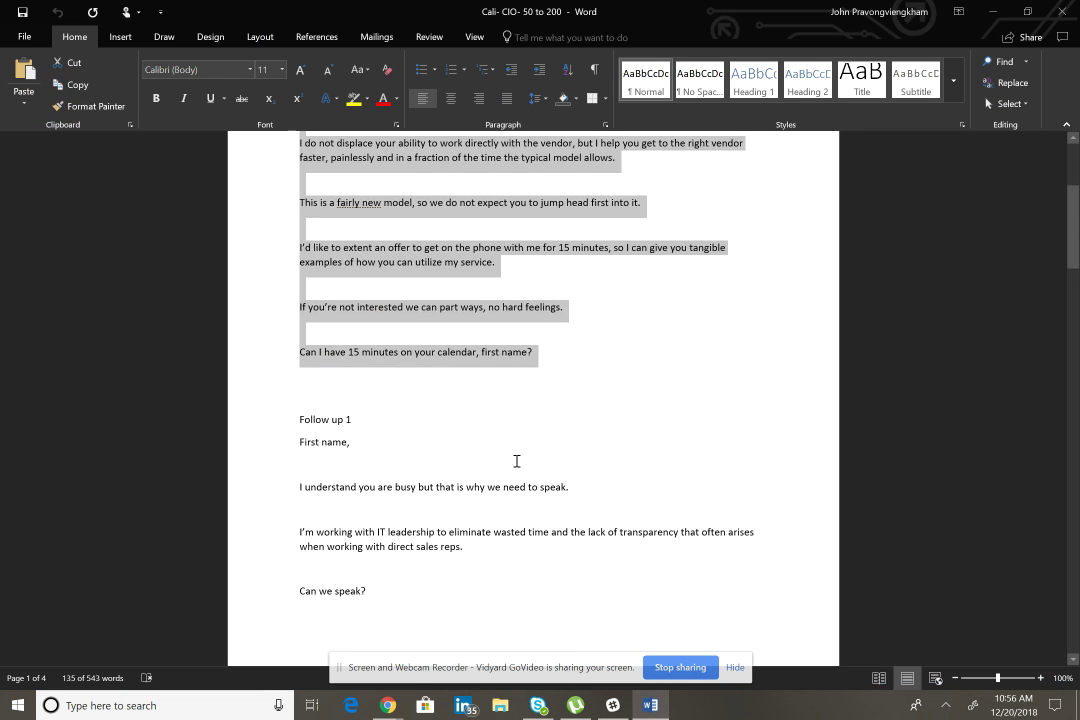
scroll(516, 461, down, 1)
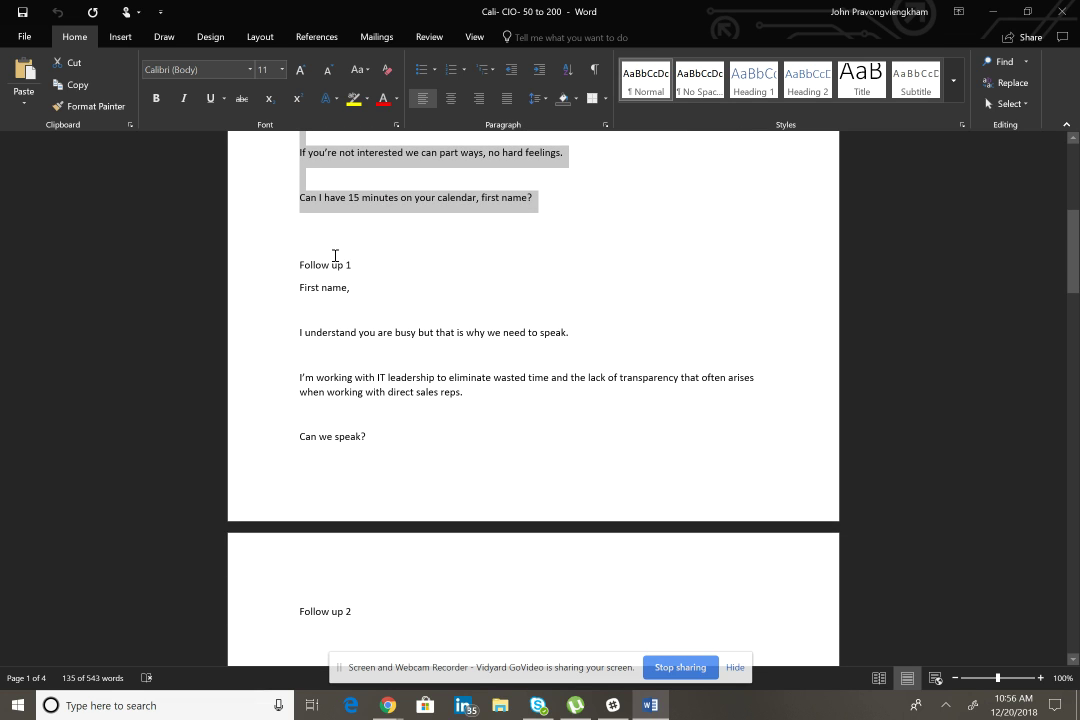
drag(376, 446, 275, 339)
key(ctrl+c)
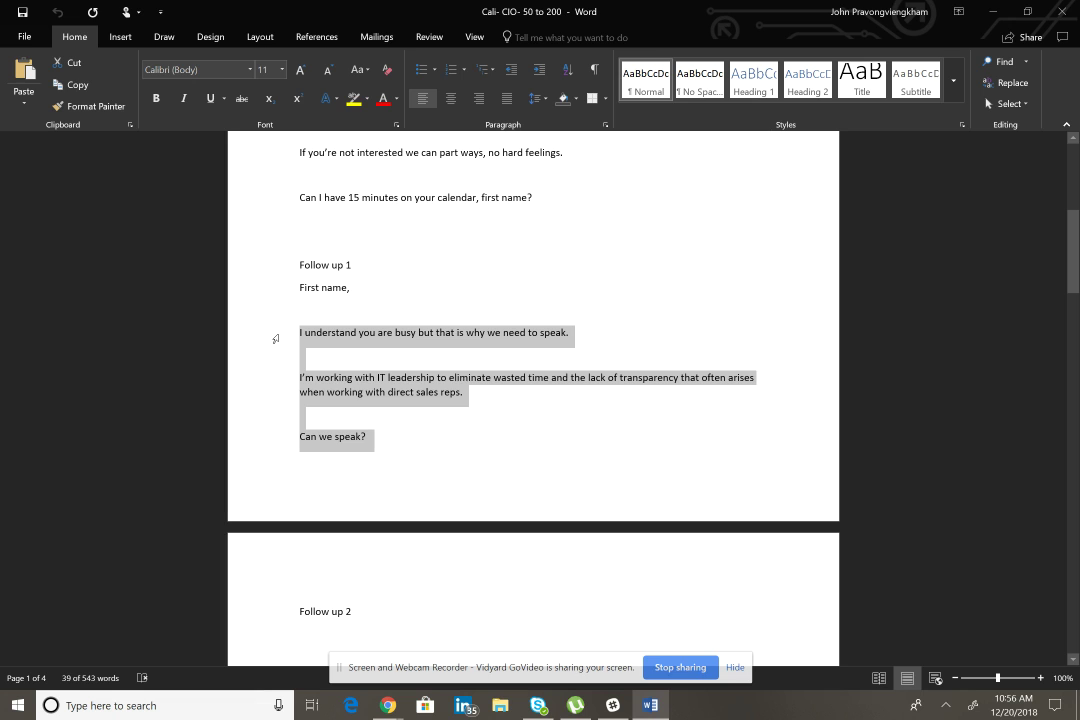
click(441, 366)
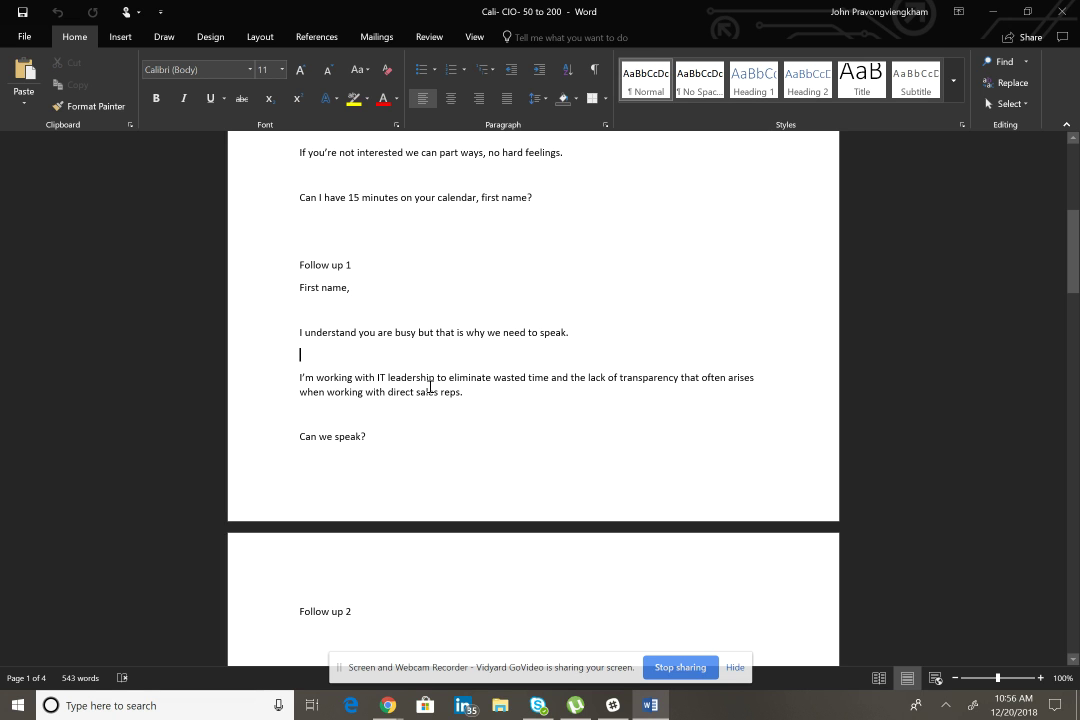
Step: Return to SalesLoft in Chrome, paste the copied text below the greeting, and add the email step, continuing with another one
mouse_move(380, 700)
click(333, 637)
click(338, 335)
key(ctrl+v)
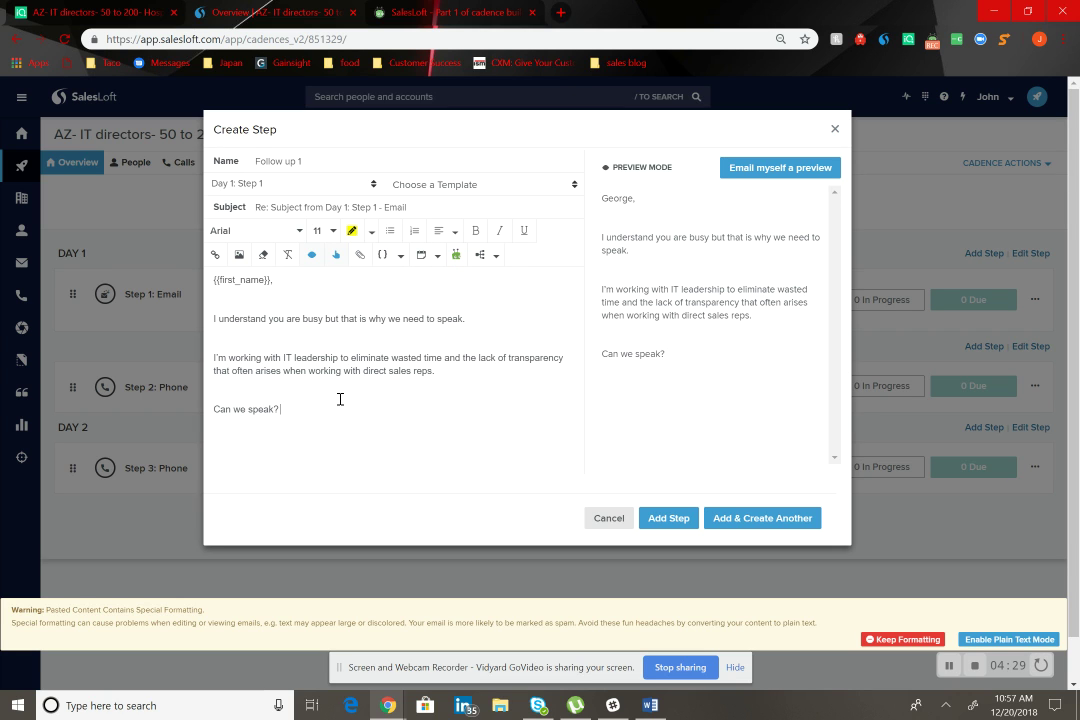
click(751, 517)
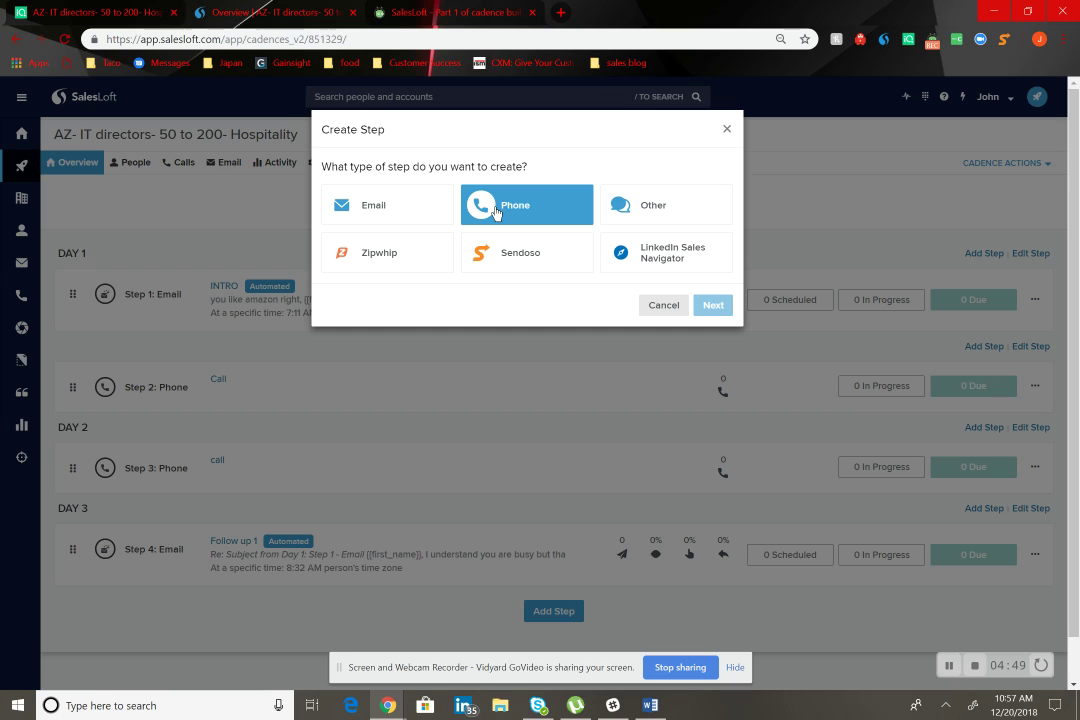
Step: Add a phone step named Call on day 3 of the cadence and continue with another step
click(495, 211)
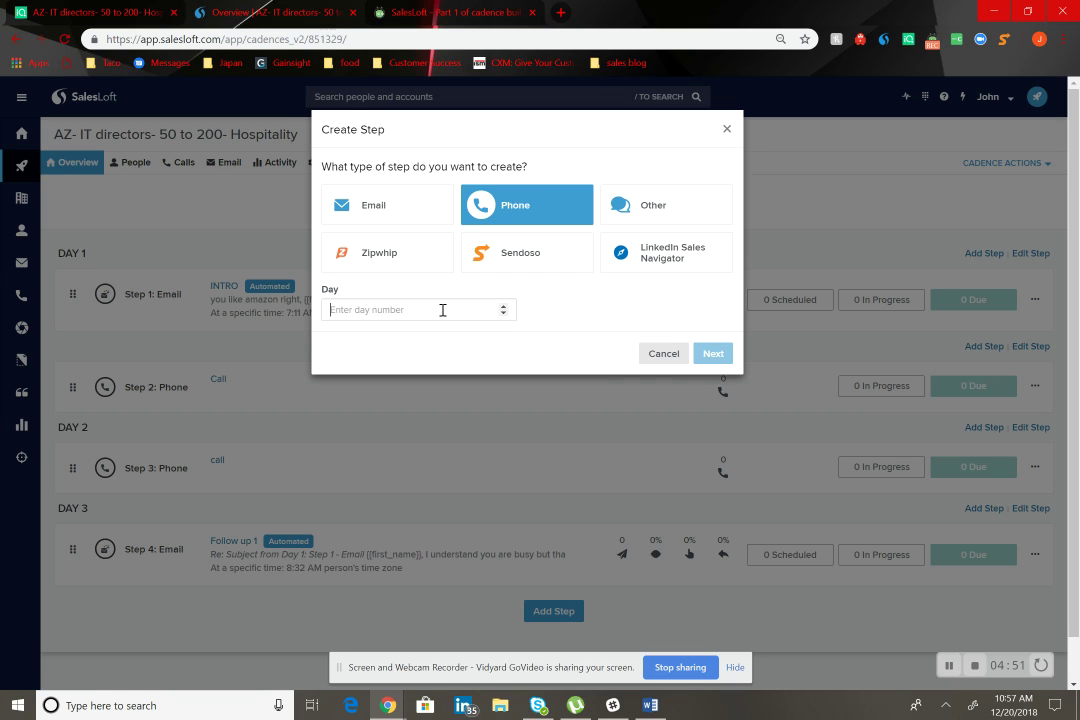
text(3)
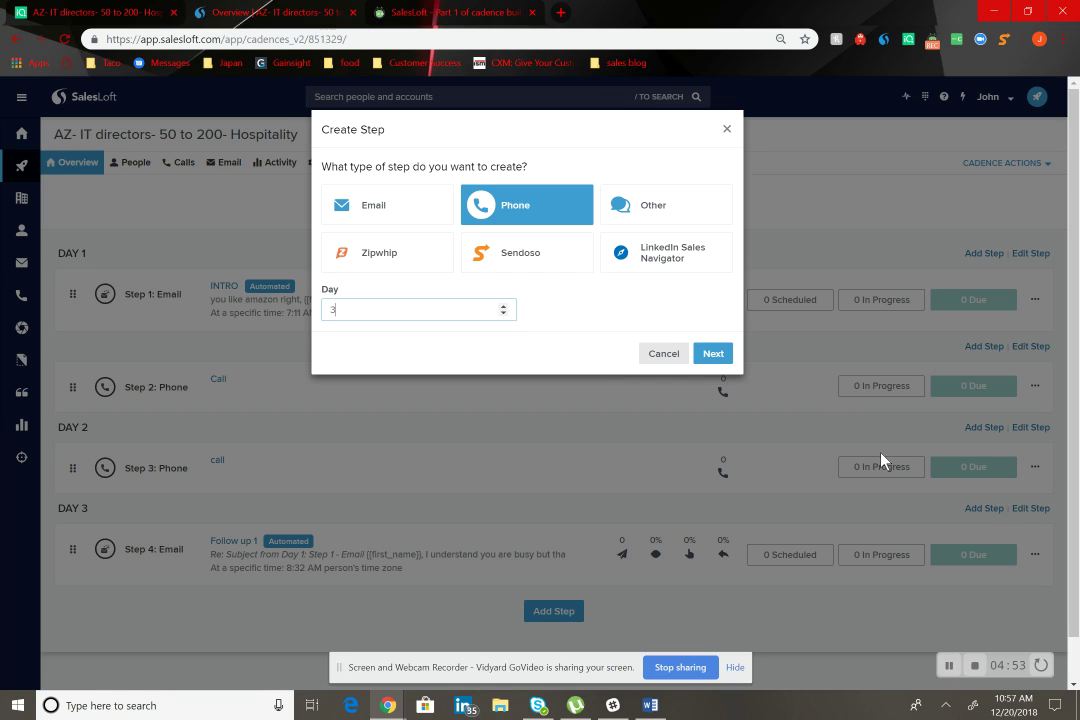
click(722, 355)
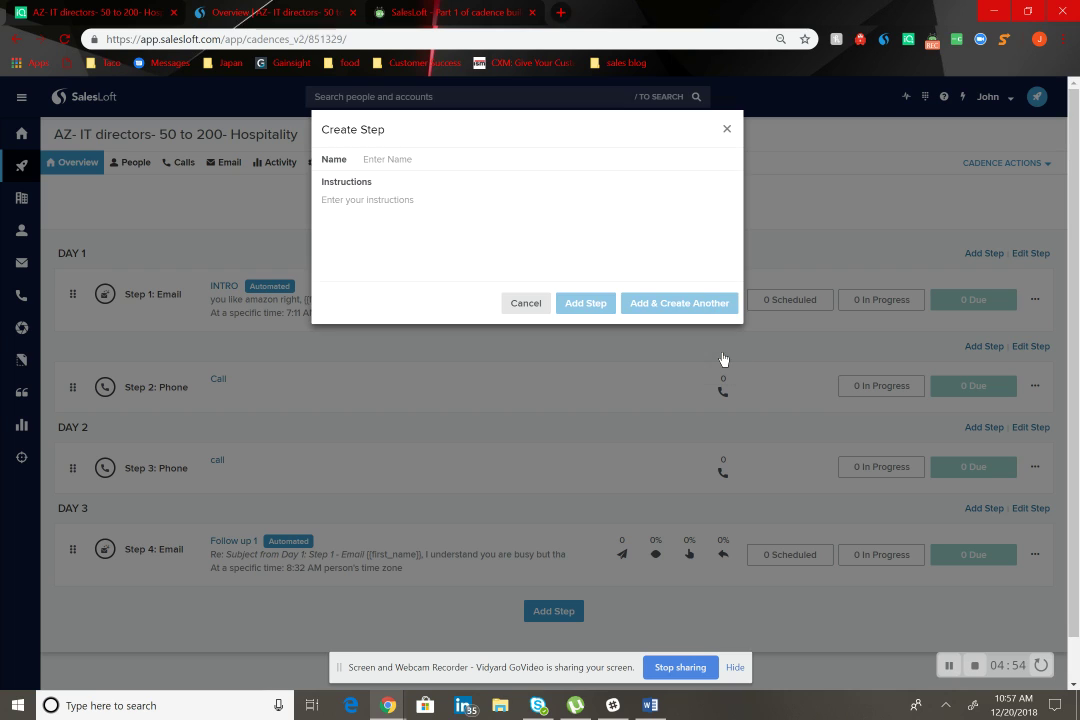
click(530, 157)
text(Call)
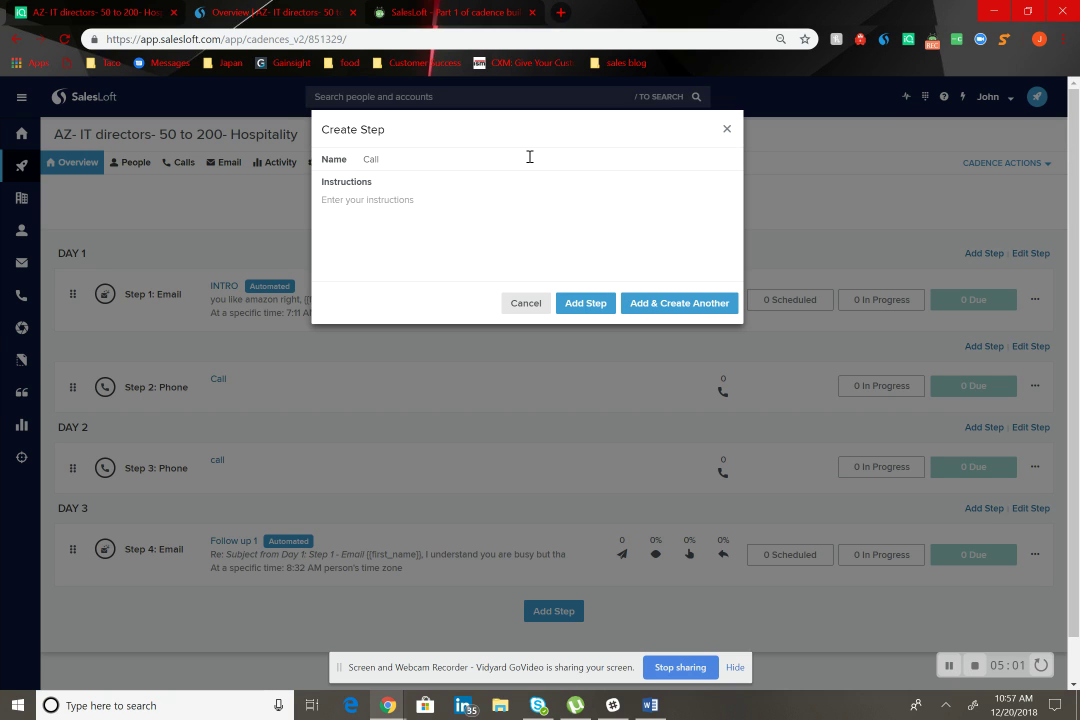
click(651, 305)
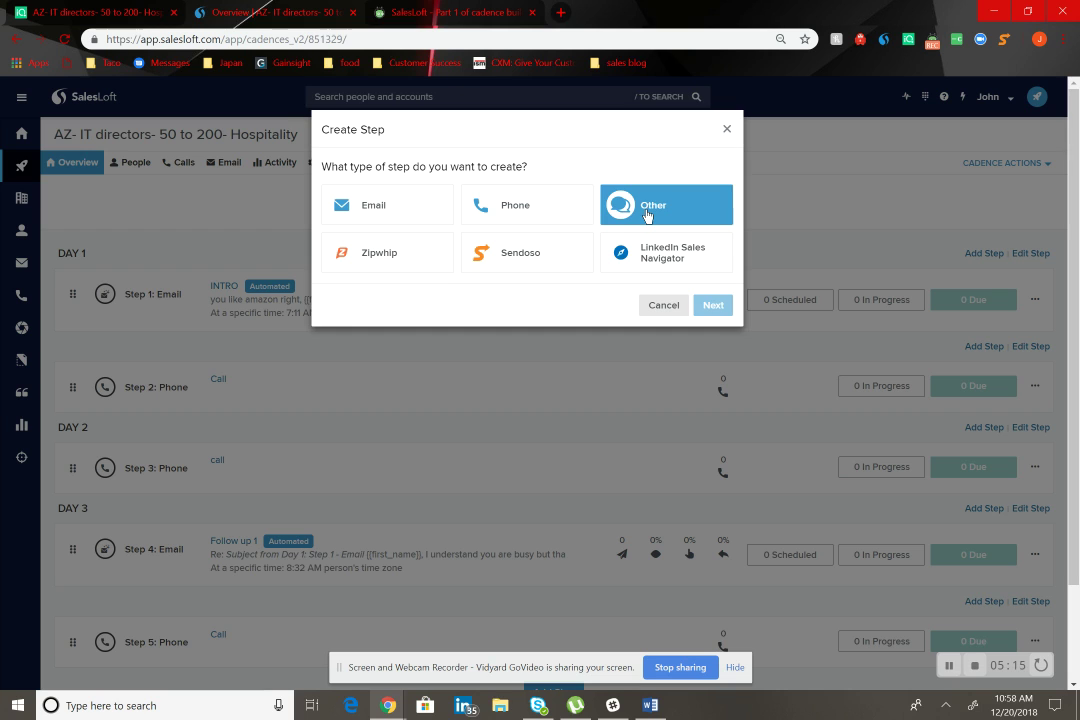
click(645, 250)
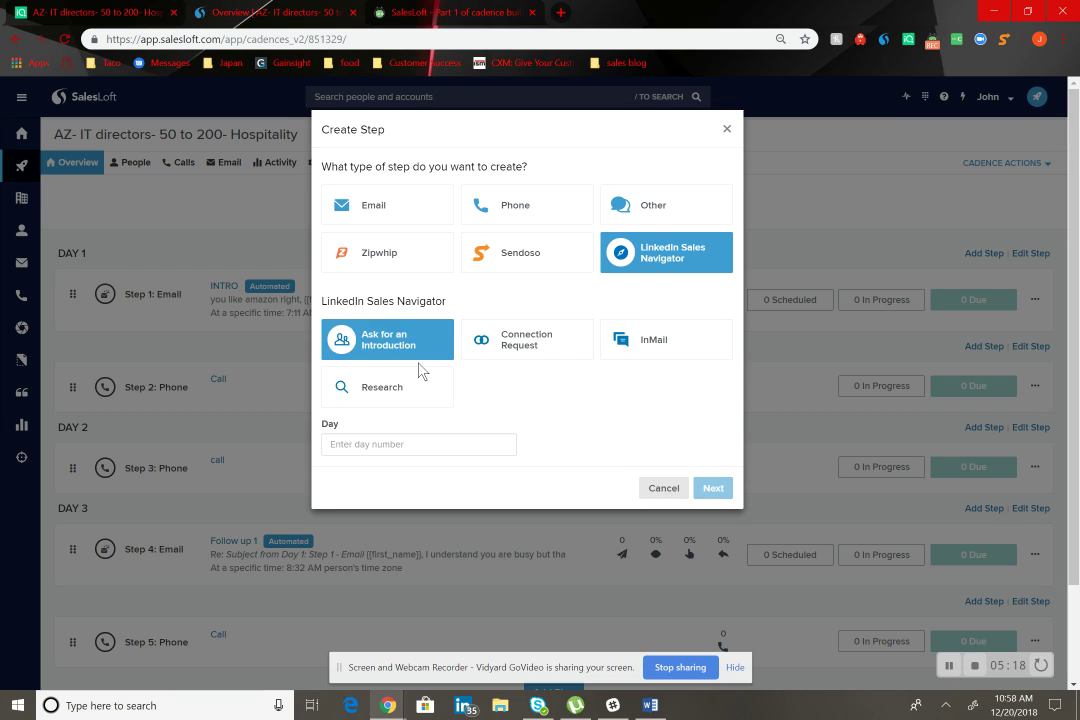
click(655, 205)
click(646, 262)
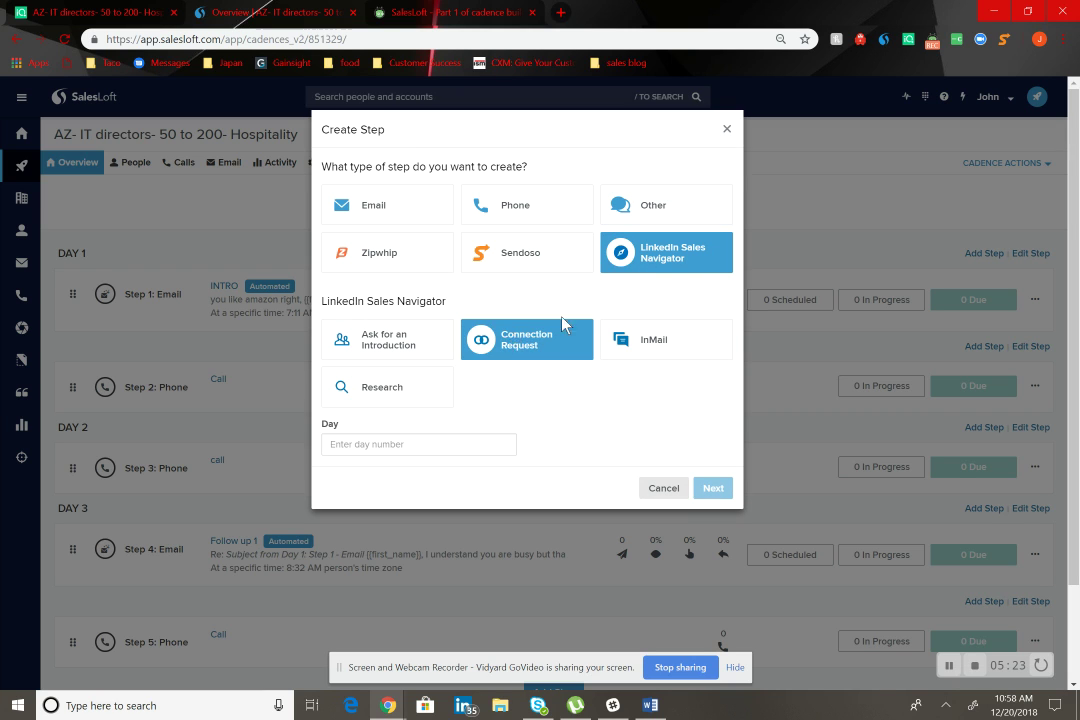
Step: Set the new cadence step's type to Other on day 4 and proceed to its details
click(635, 208)
click(418, 309)
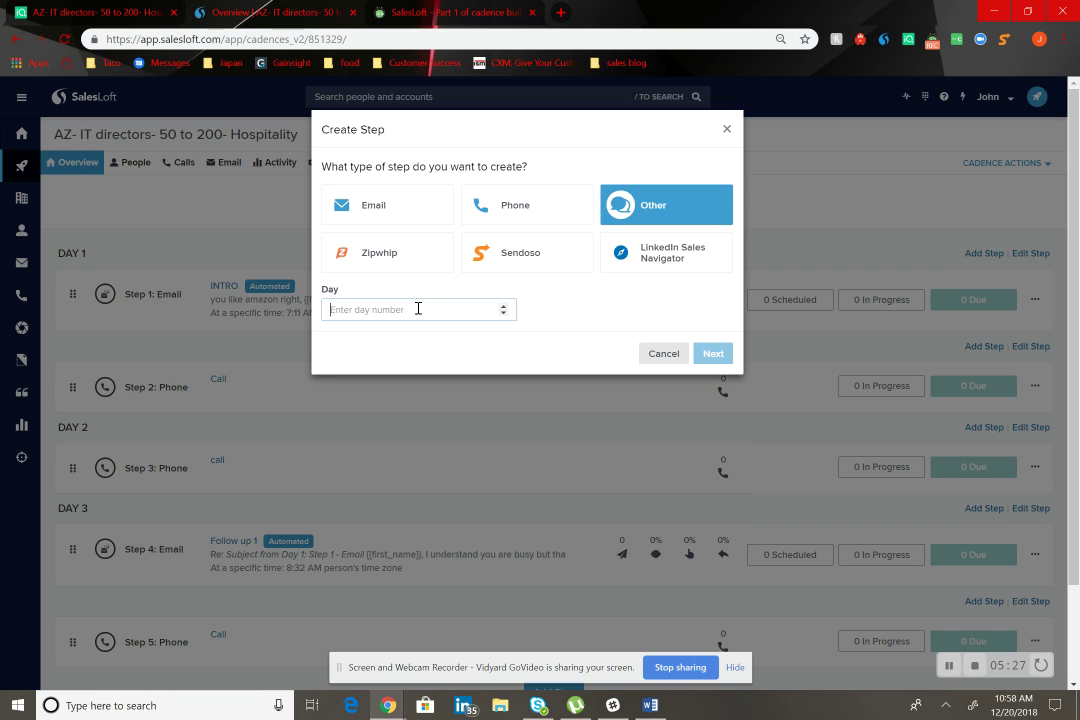
text(4)
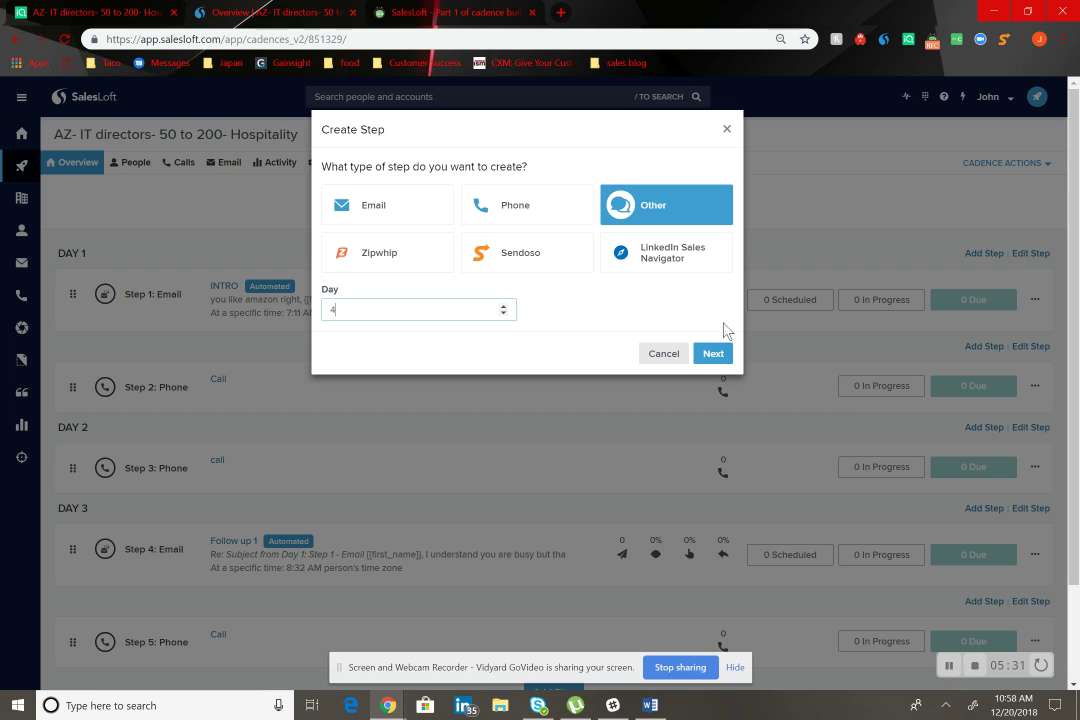
click(713, 353)
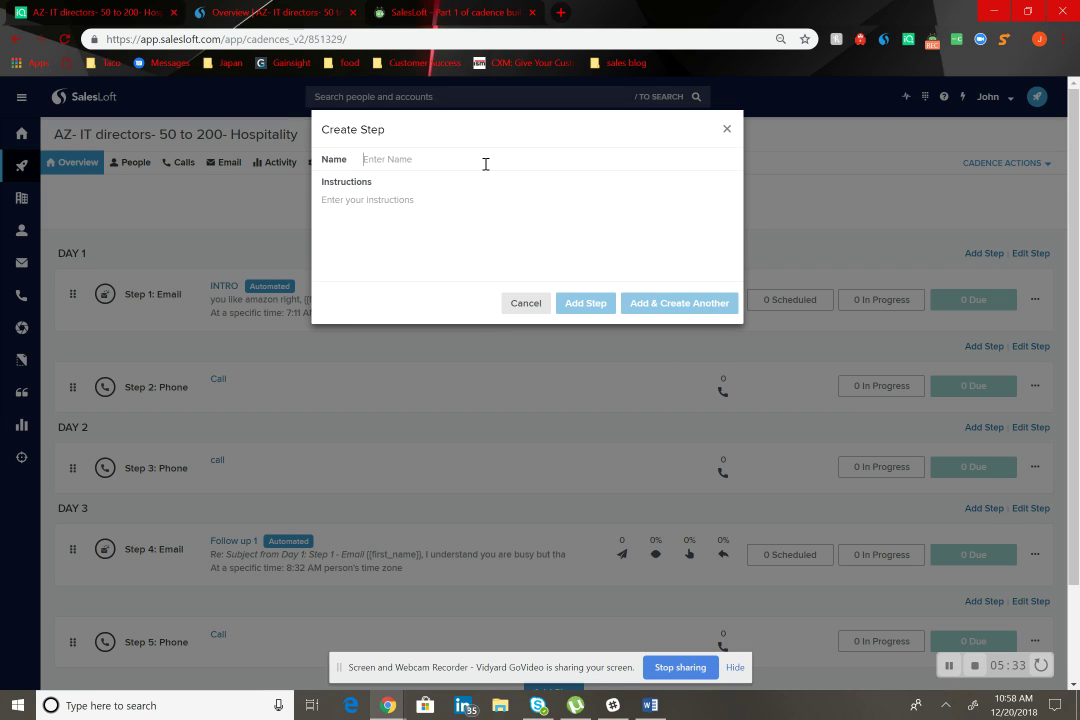
Step: Name the step "LInkedIn Step" and enter "Send connection request." as its instructions
text(LInkedIn)
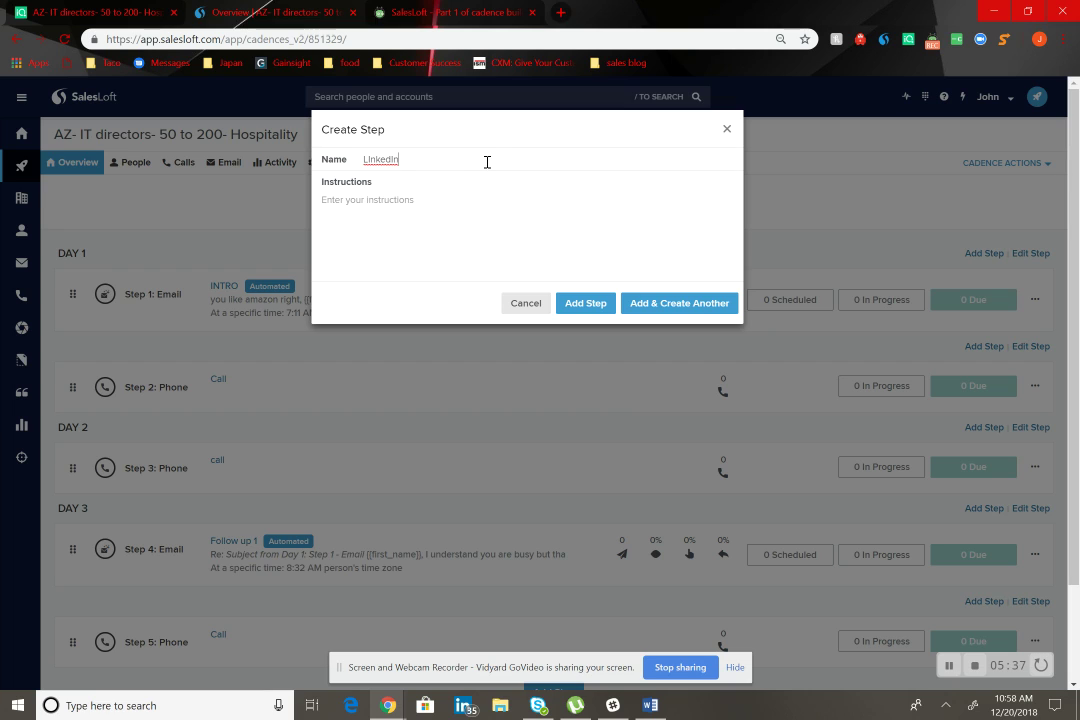
text( Step)
click(434, 211)
text(Send co)
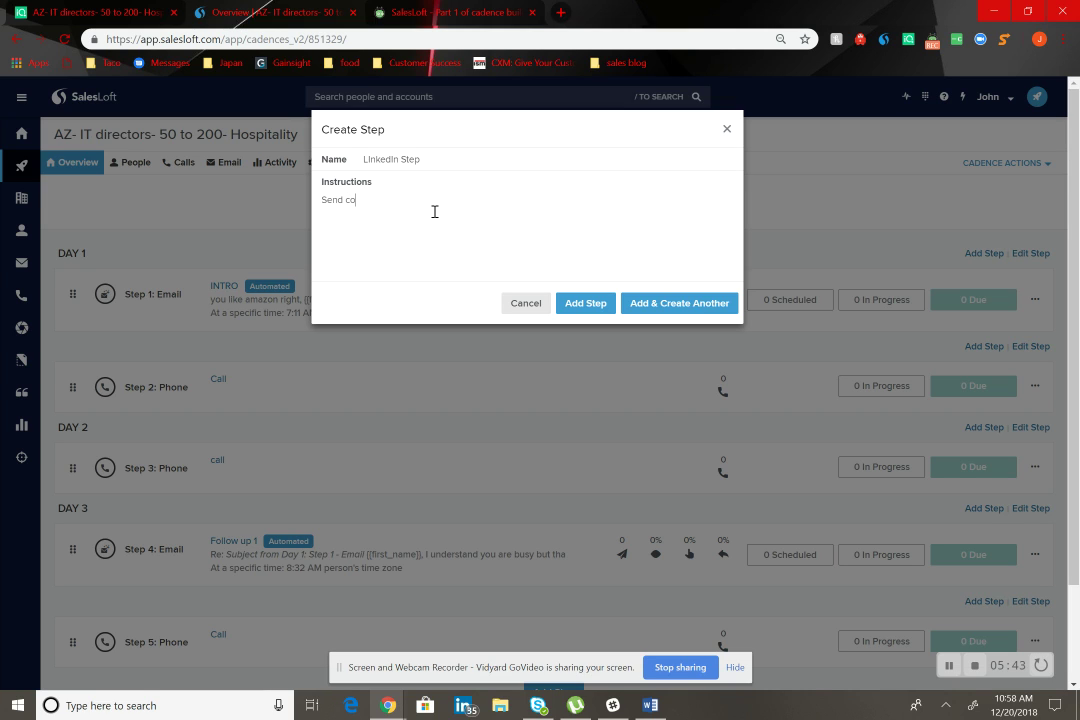
text(necti)
key(BackSpace)
key(BackSpace)
key(BackSpace)
text(nection request.)
Step: Append the quoted message "I'm always looking to expand my network. I look forward to connecting with you." to the instructions and add the step
key(Return)
text("I'm always lo)
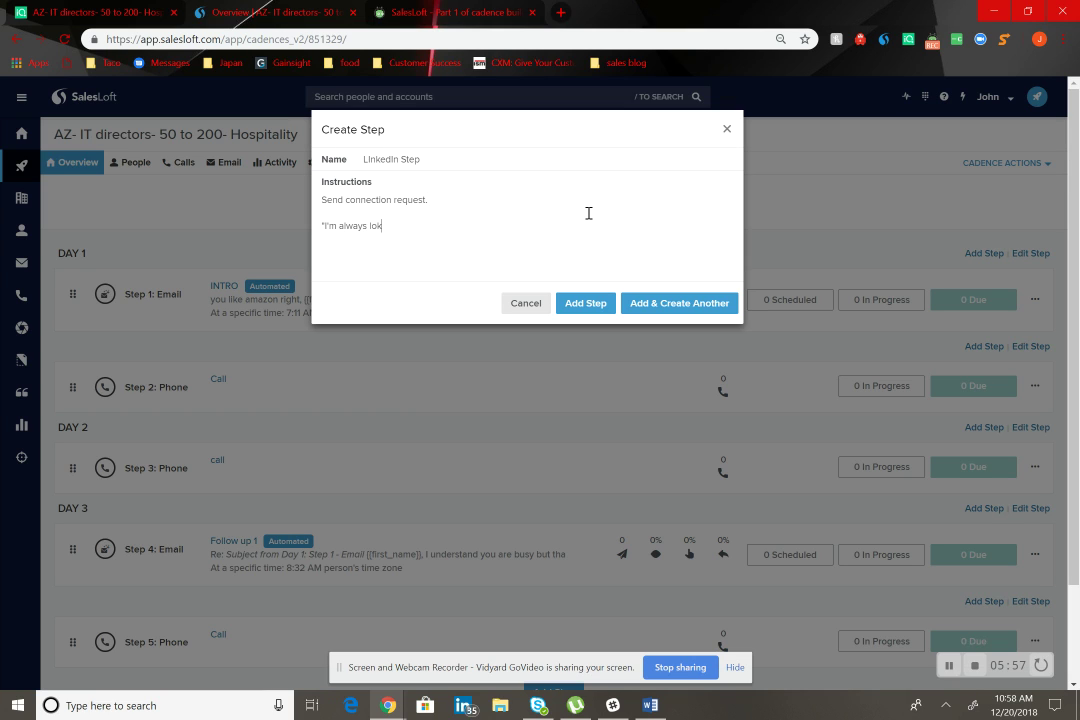
text(oking to expand my network. I look forward t)
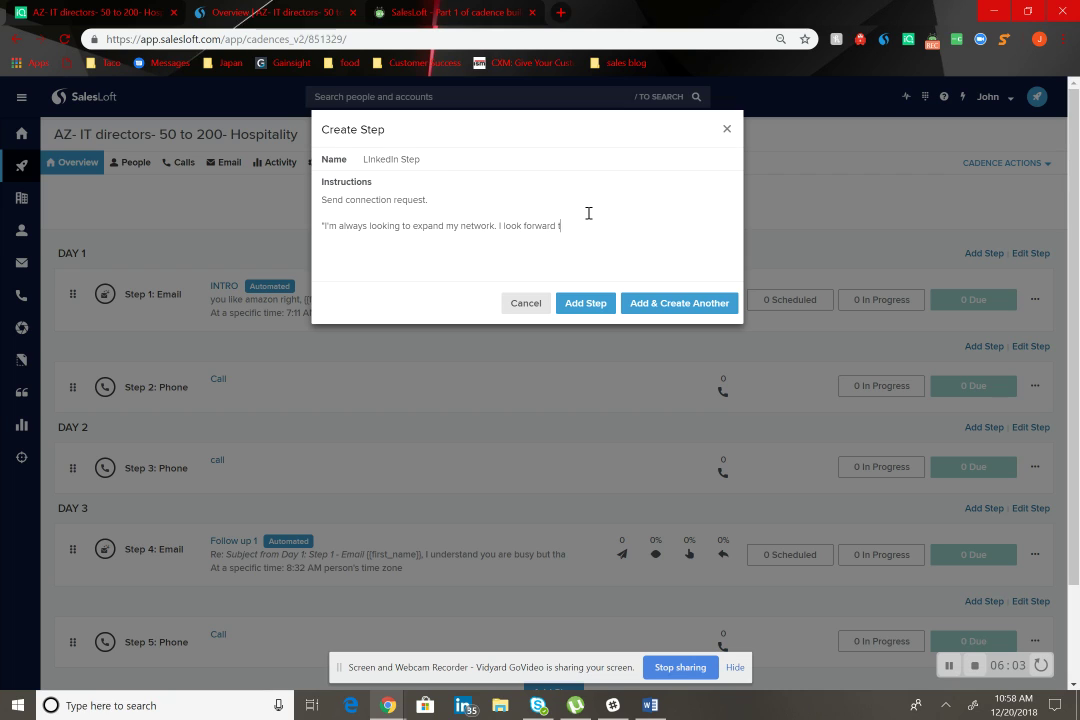
text(o conencting with you.)
double_click(589, 226)
right_click(612, 227)
click(636, 241)
click(678, 223)
text(")
drag(673, 225, 309, 240)
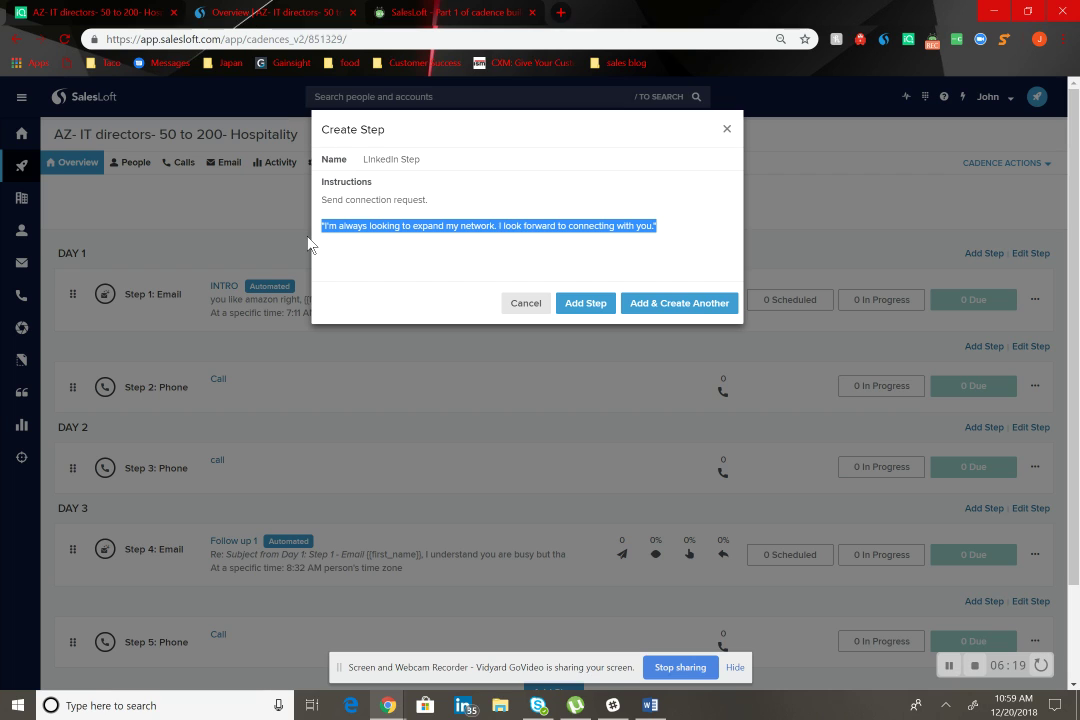
click(525, 226)
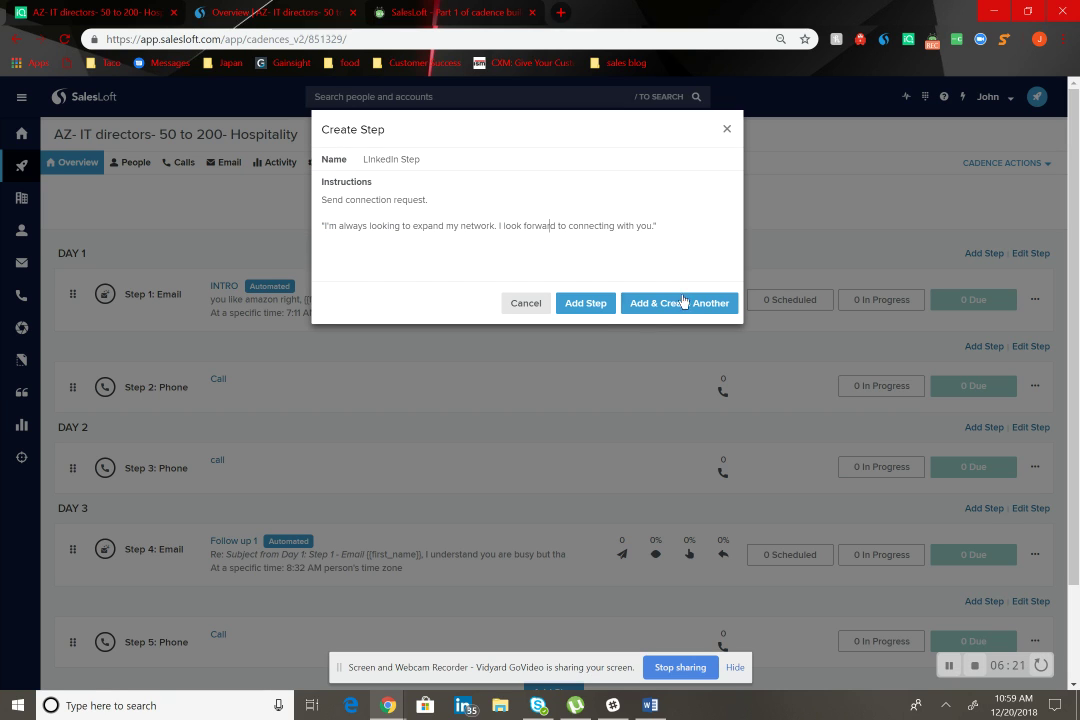
click(586, 303)
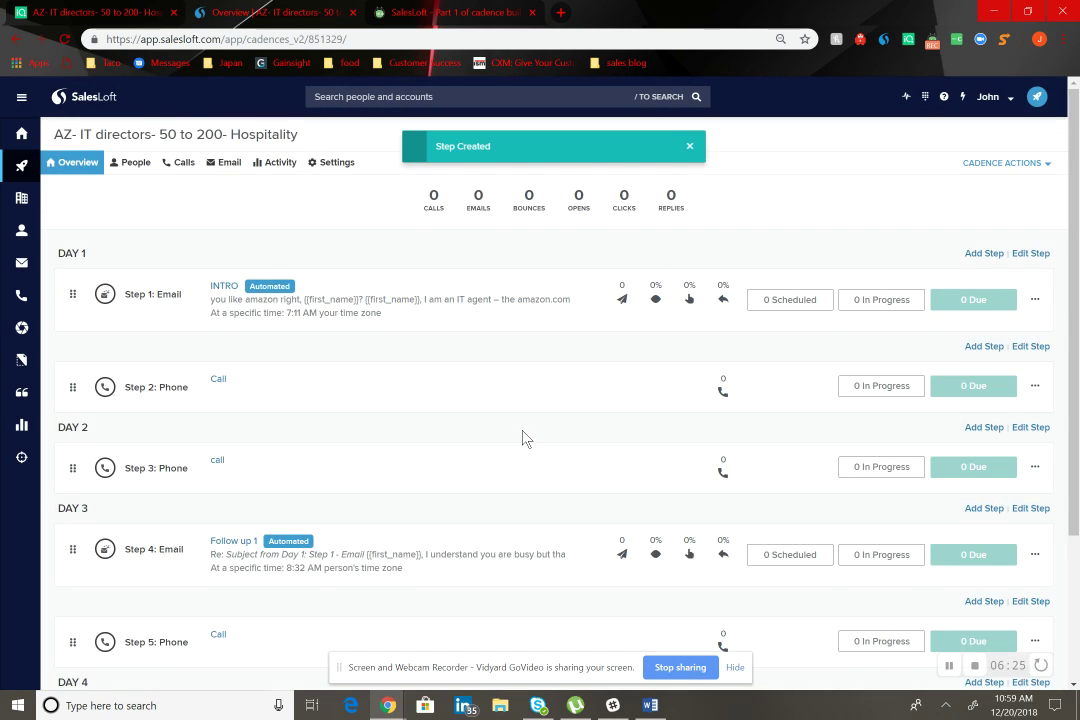
Step: Start a new Email step on day 5 of the cadence, following the LinkedIn step
scroll(523, 439, down, 1)
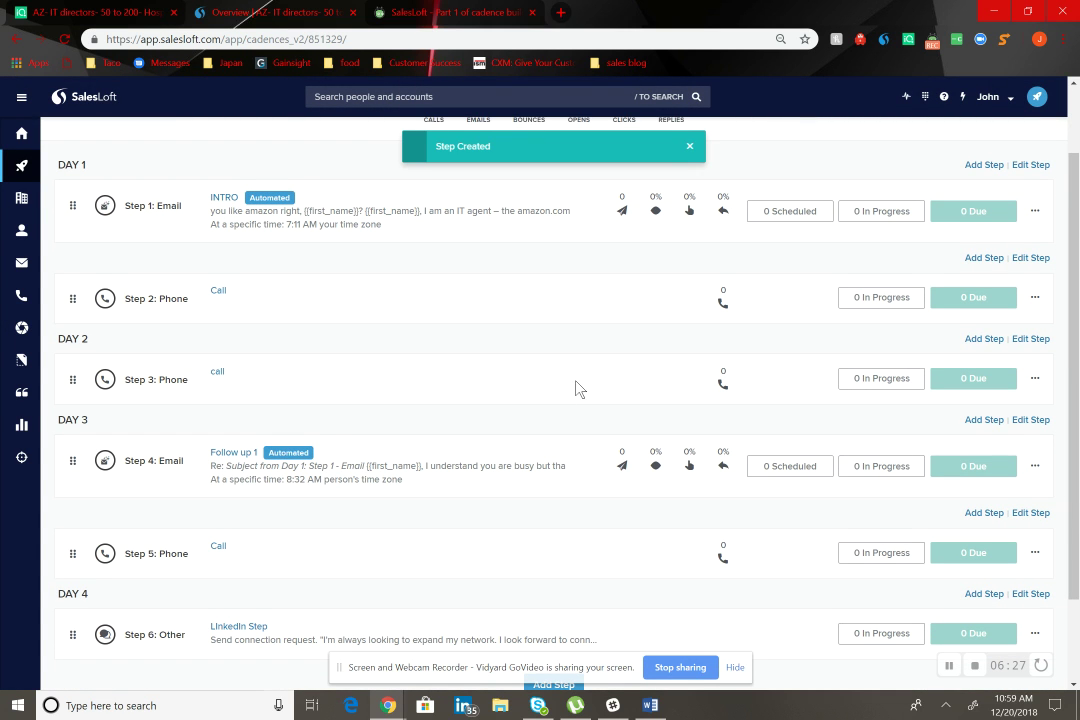
scroll(453, 343, down, 1)
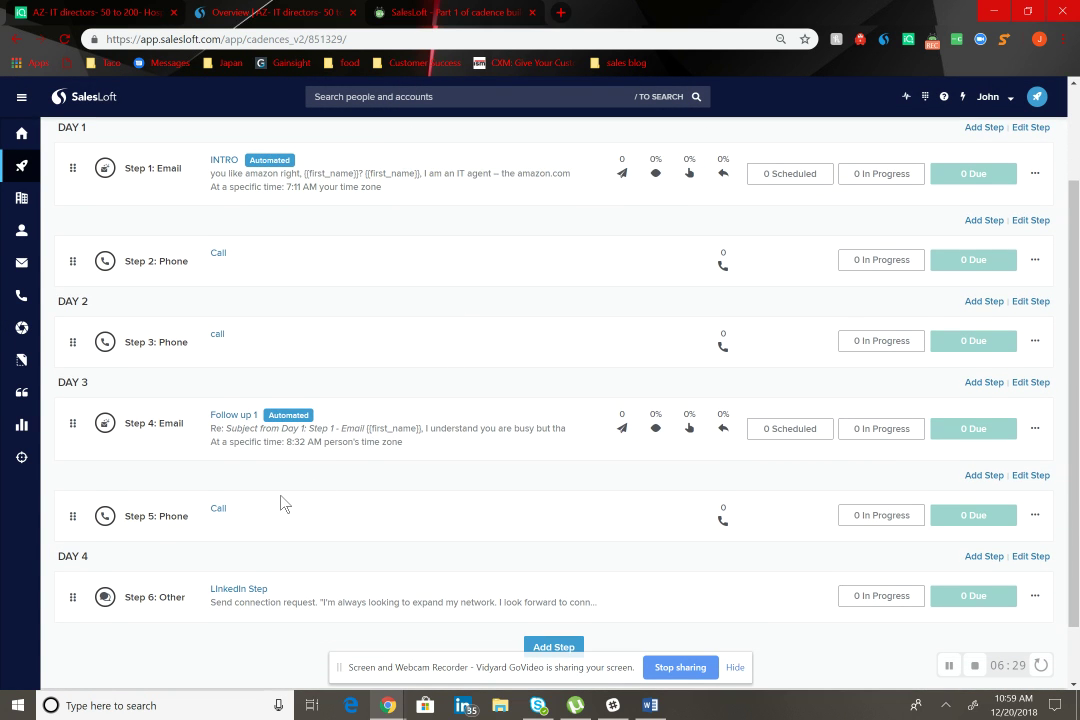
scroll(285, 504, up, 1)
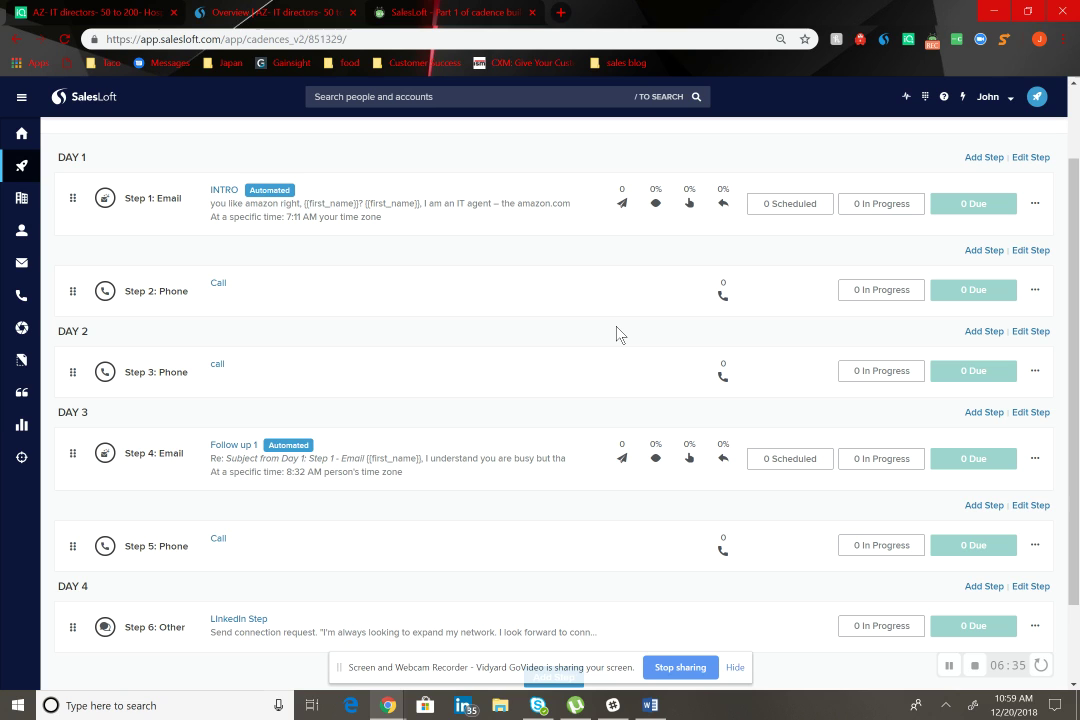
scroll(368, 344, down, 1)
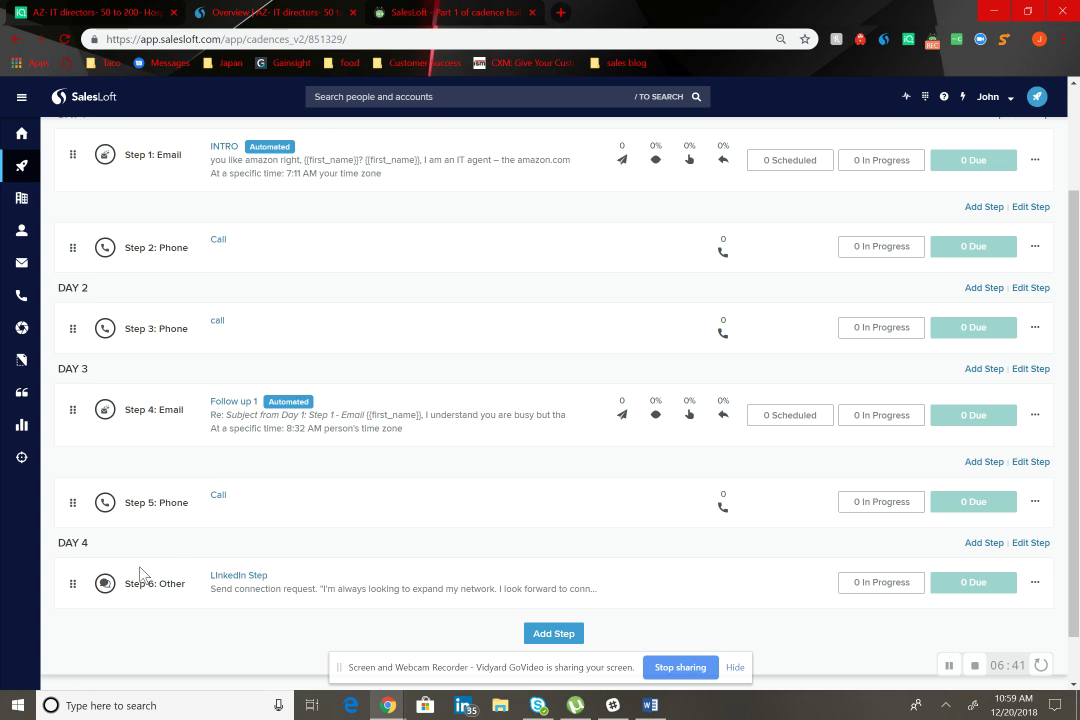
scroll(200, 600, down, 1)
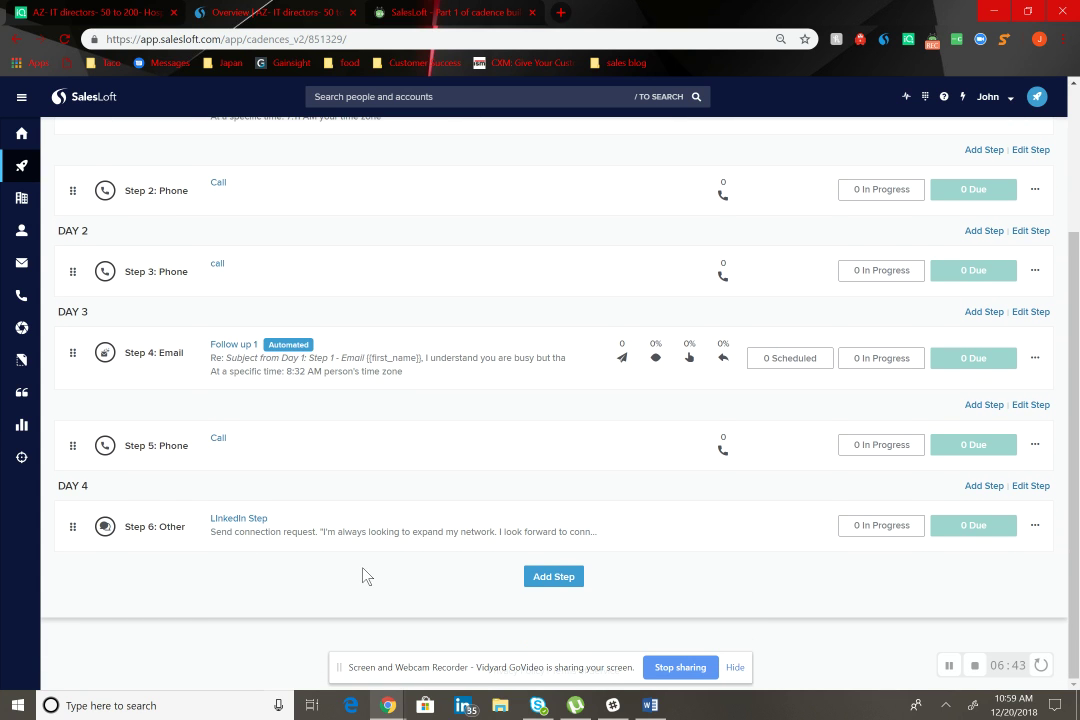
click(562, 580)
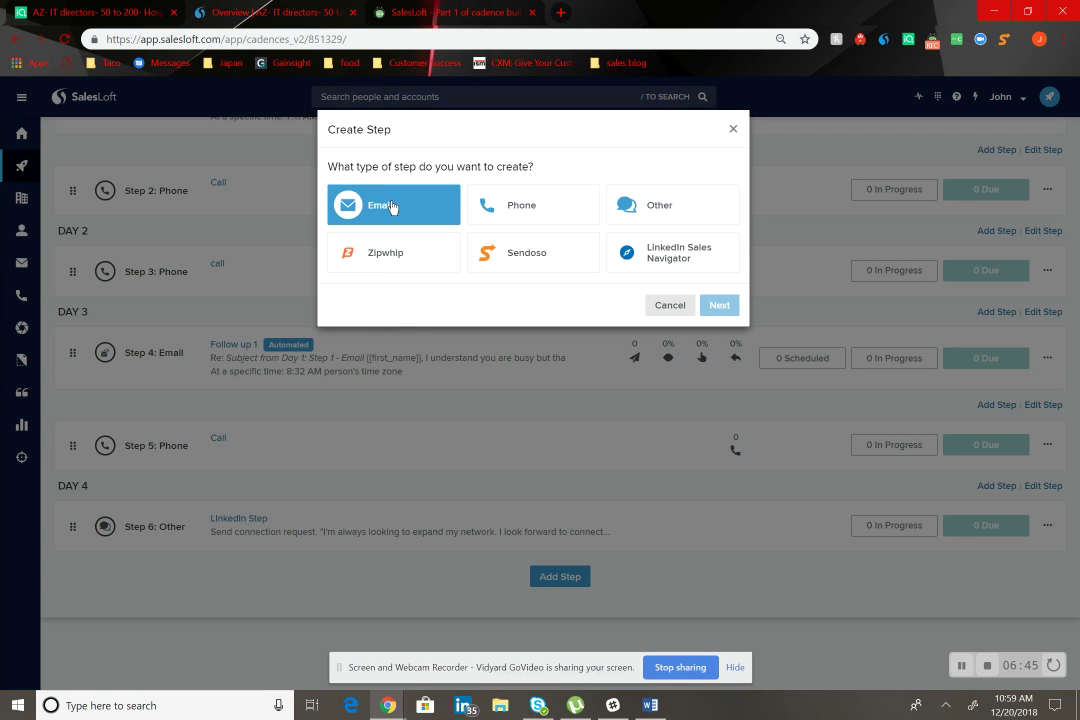
click(391, 207)
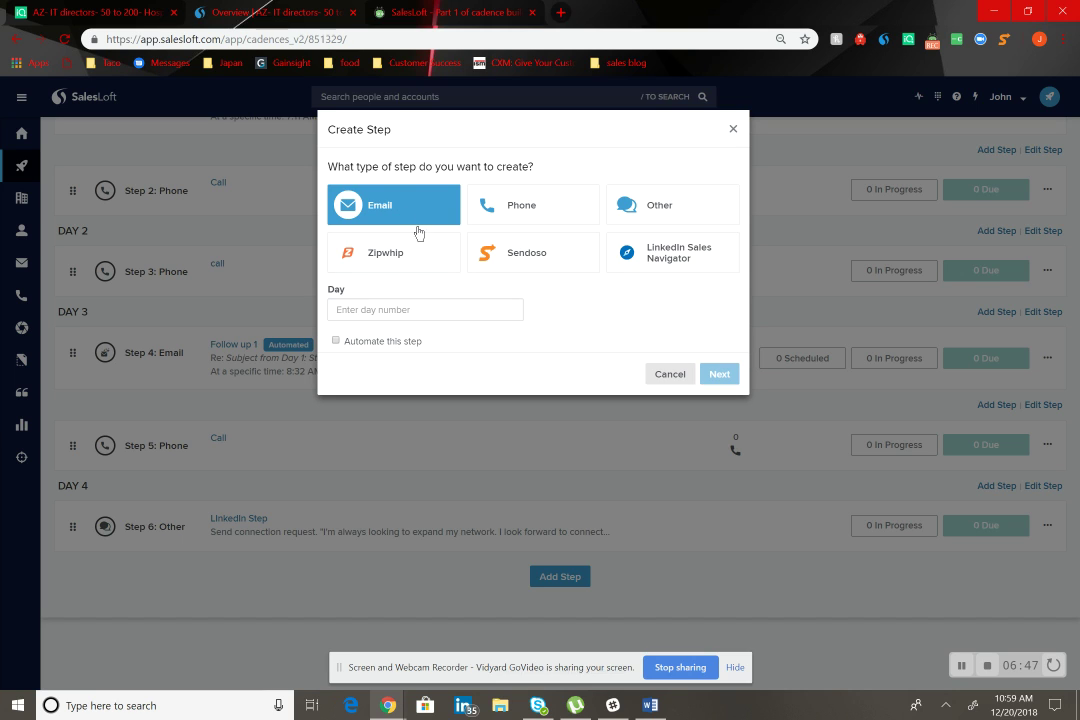
click(425, 310)
text(5)
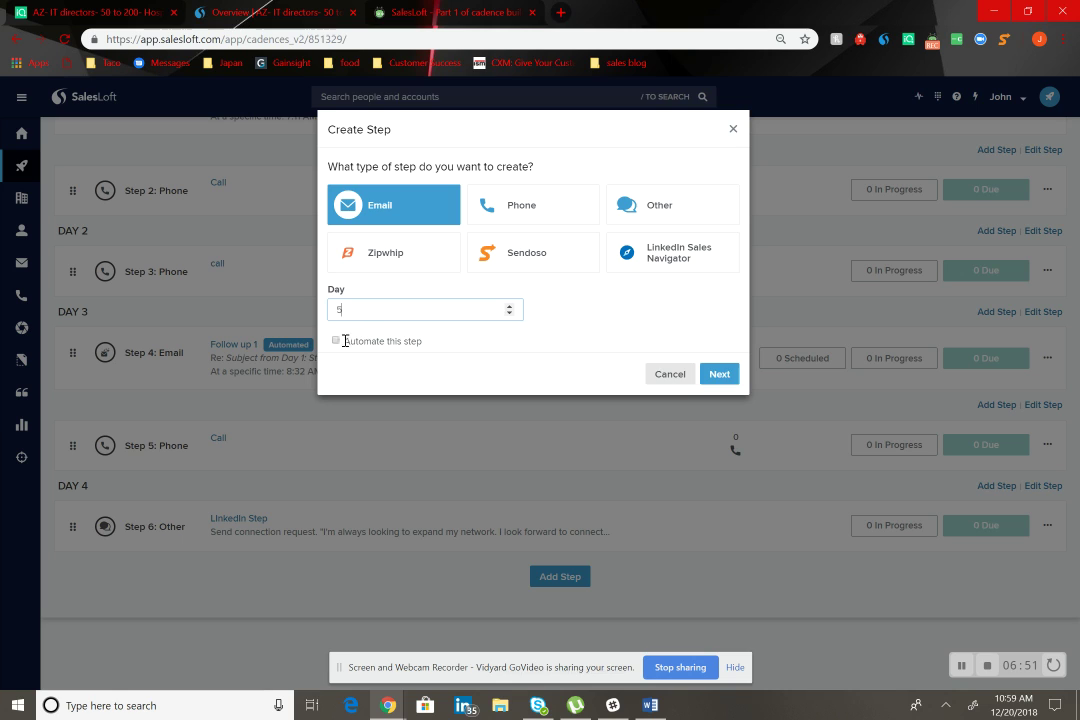
Step: Automate the email step to send at a specific time, 7:54 AM in the person's time zone, and proceed to its content
click(337, 341)
click(392, 388)
click(402, 435)
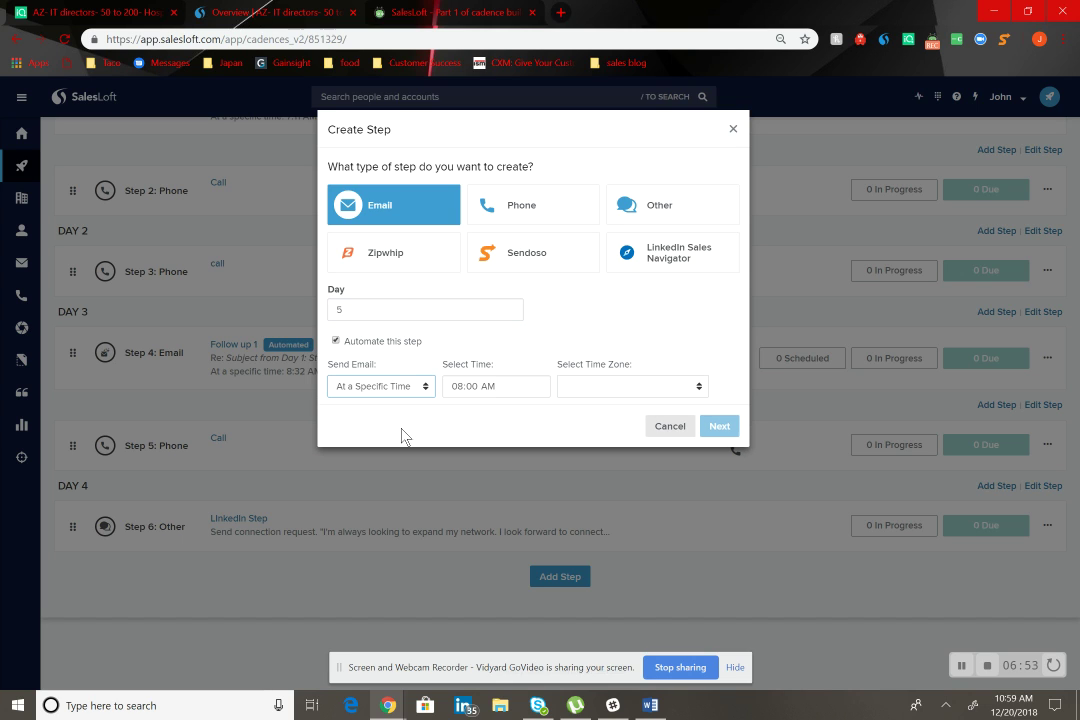
click(456, 387)
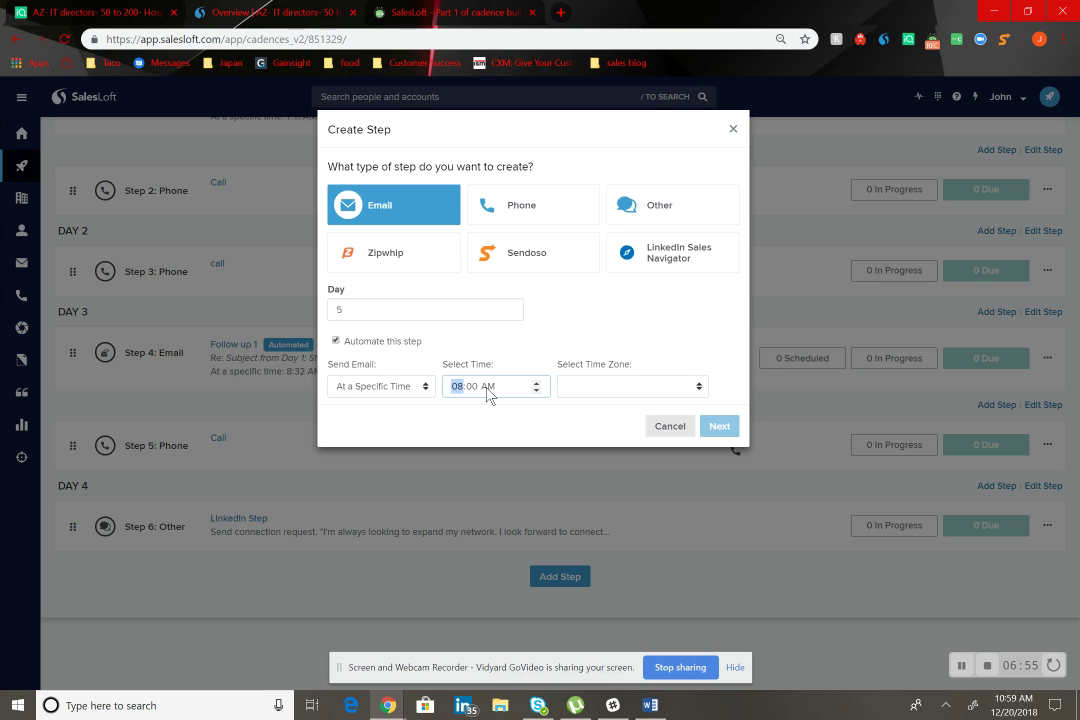
text(7:54)
click(610, 390)
click(618, 435)
click(719, 452)
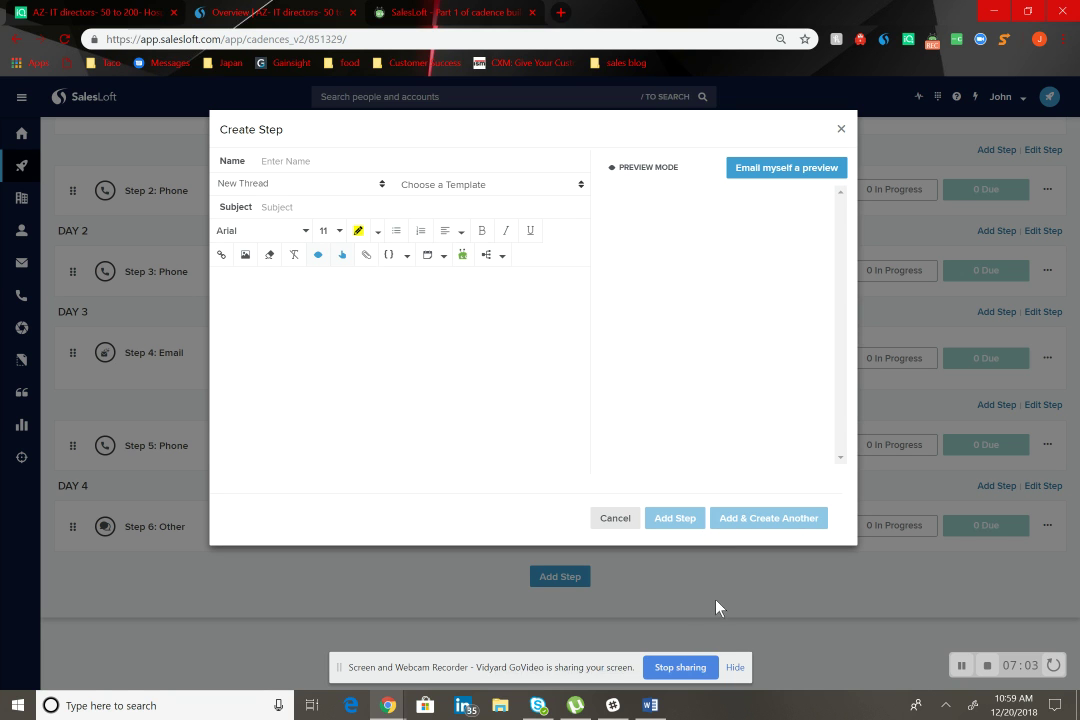
Step: Switch to the Word document and copy the Follow up 2 email text from below the greeting through "Can we speak?"
click(650, 705)
scroll(573, 582, down, 15)
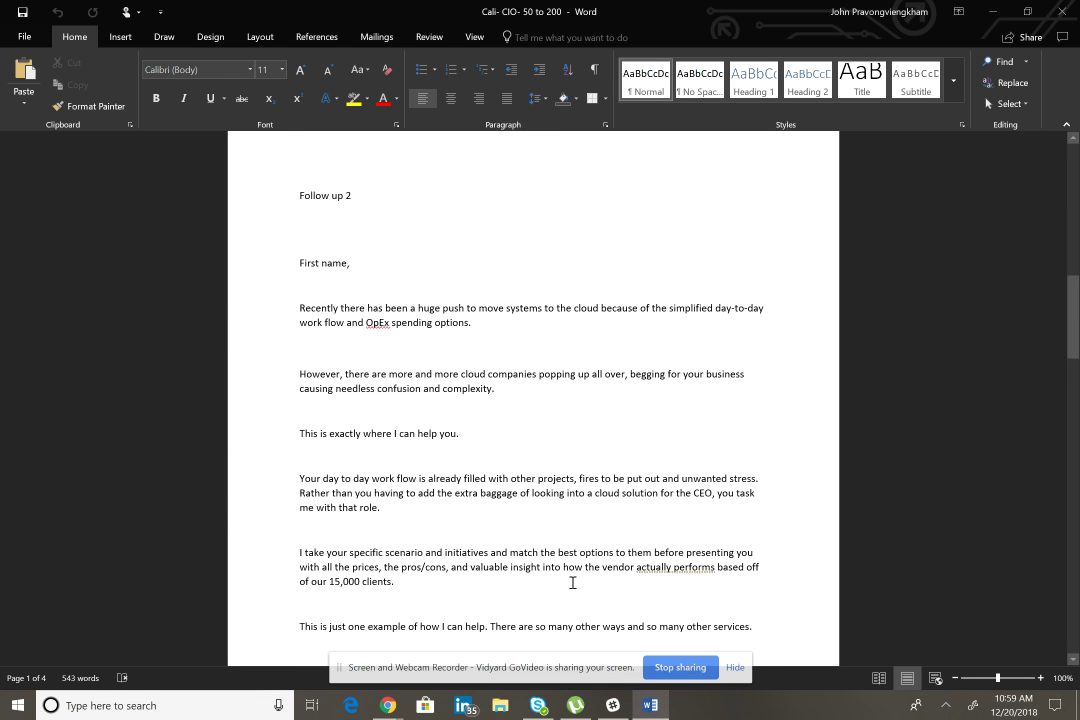
scroll(573, 582, down, 6)
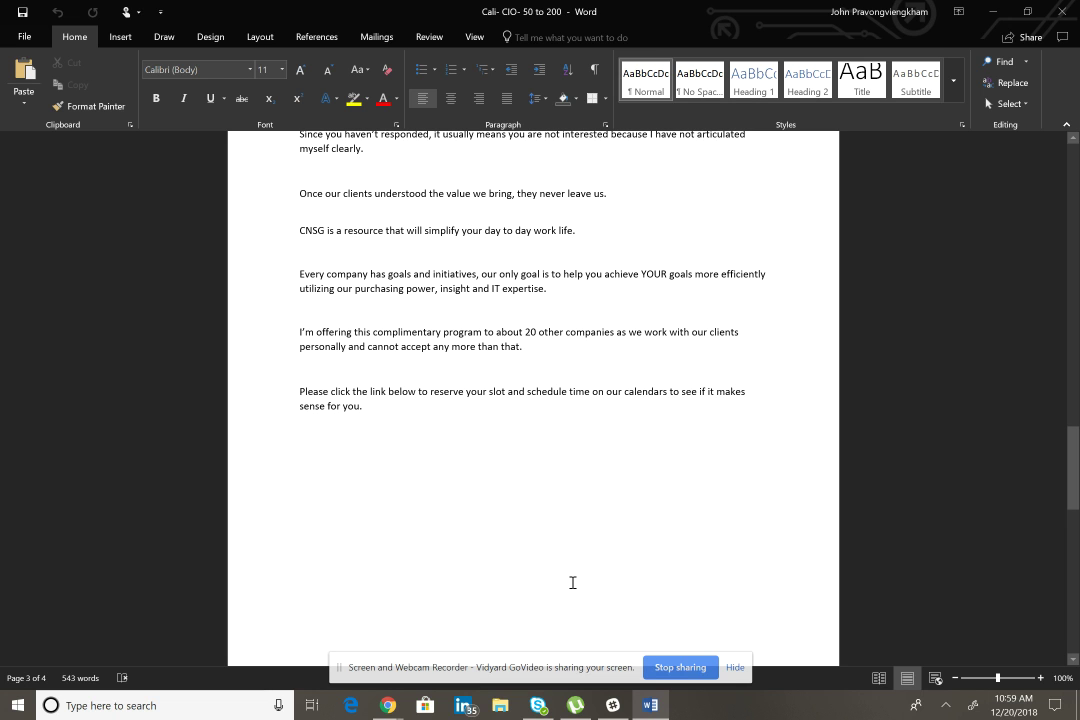
scroll(573, 582, up, 2)
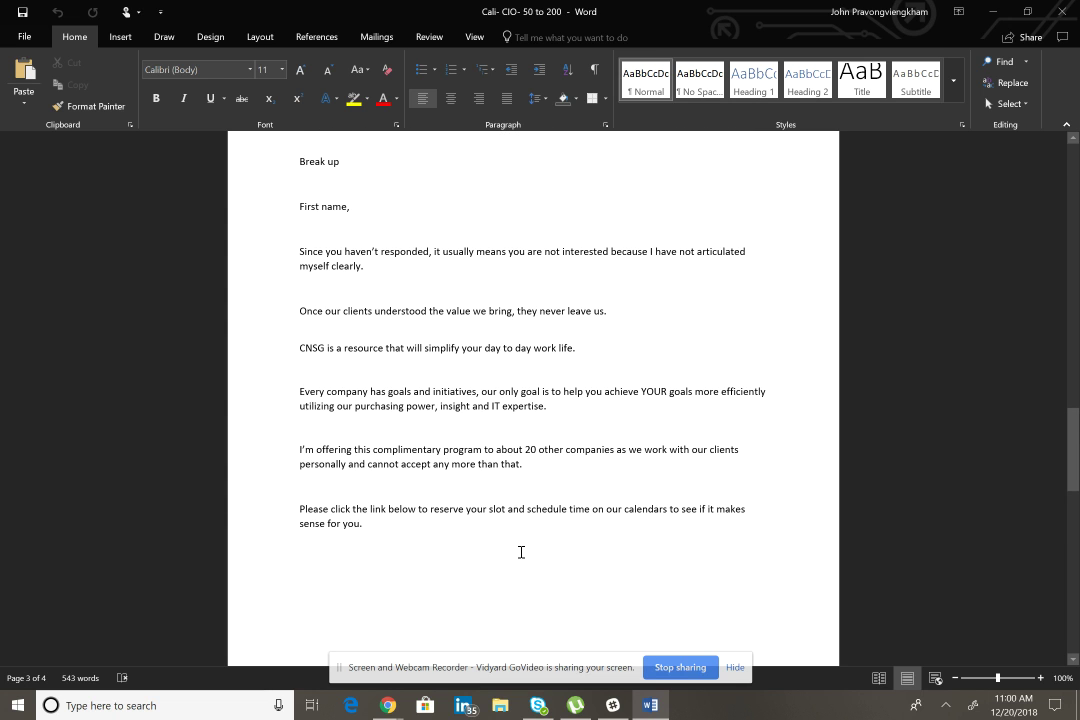
scroll(521, 552, up, 11)
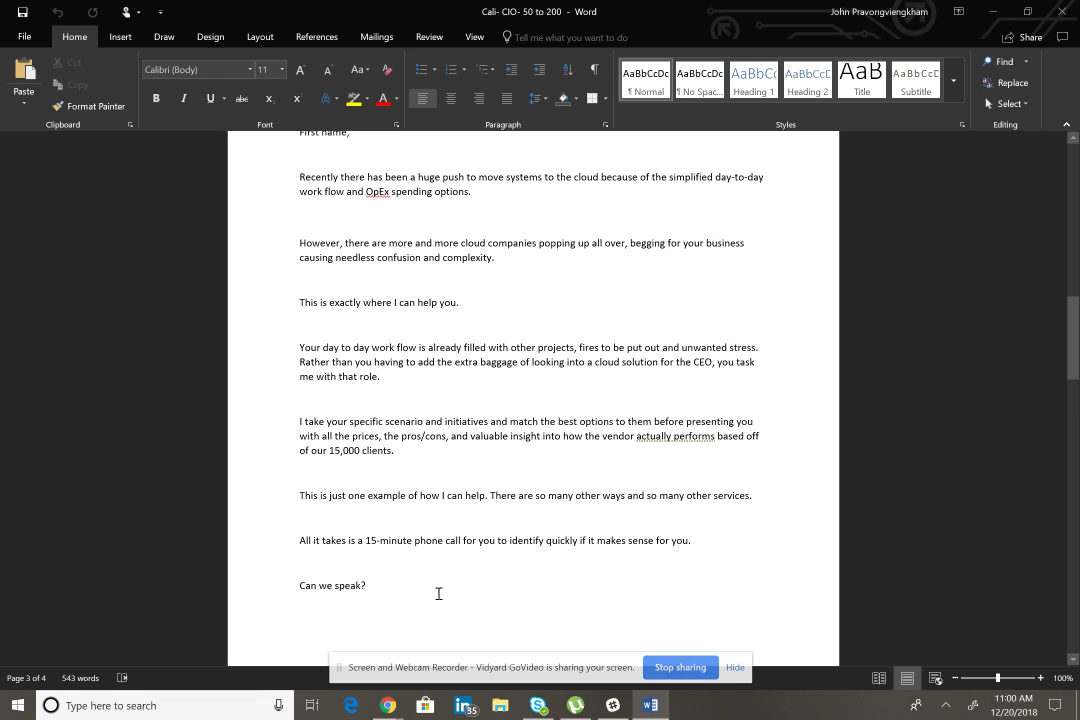
drag(427, 590, 263, 168)
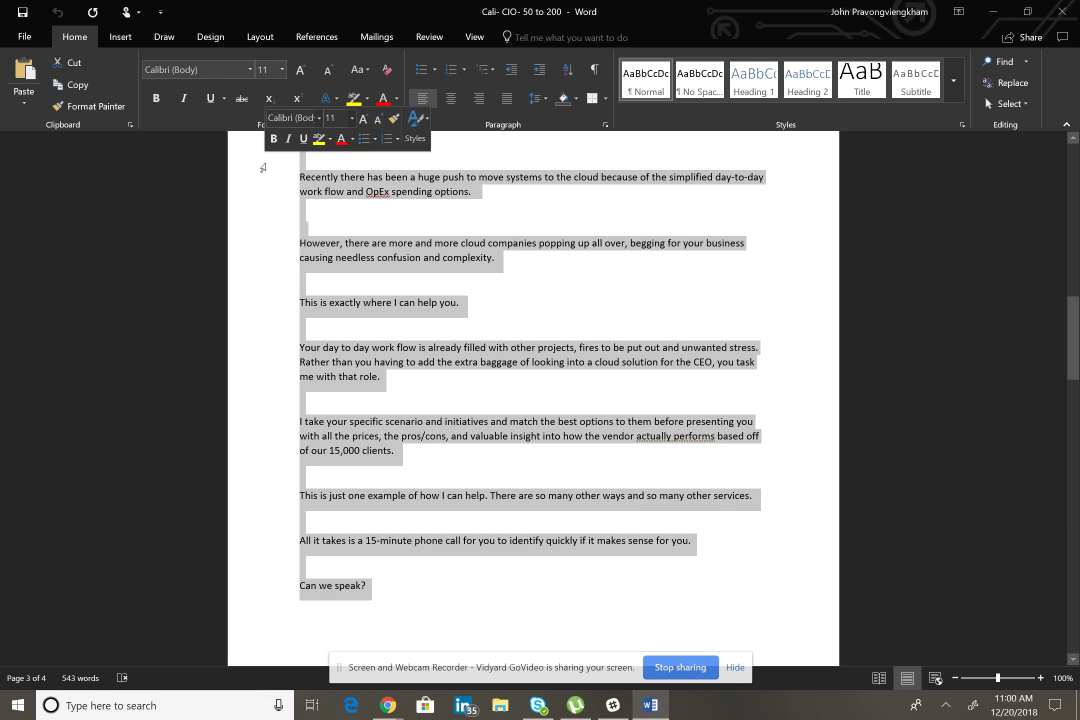
Step: Return to SalesLoft and paste the copied Follow up 2 text into the new step's email body
click(958, 11)
click(958, 11)
click(991, 11)
click(449, 374)
key(ctrl+v)
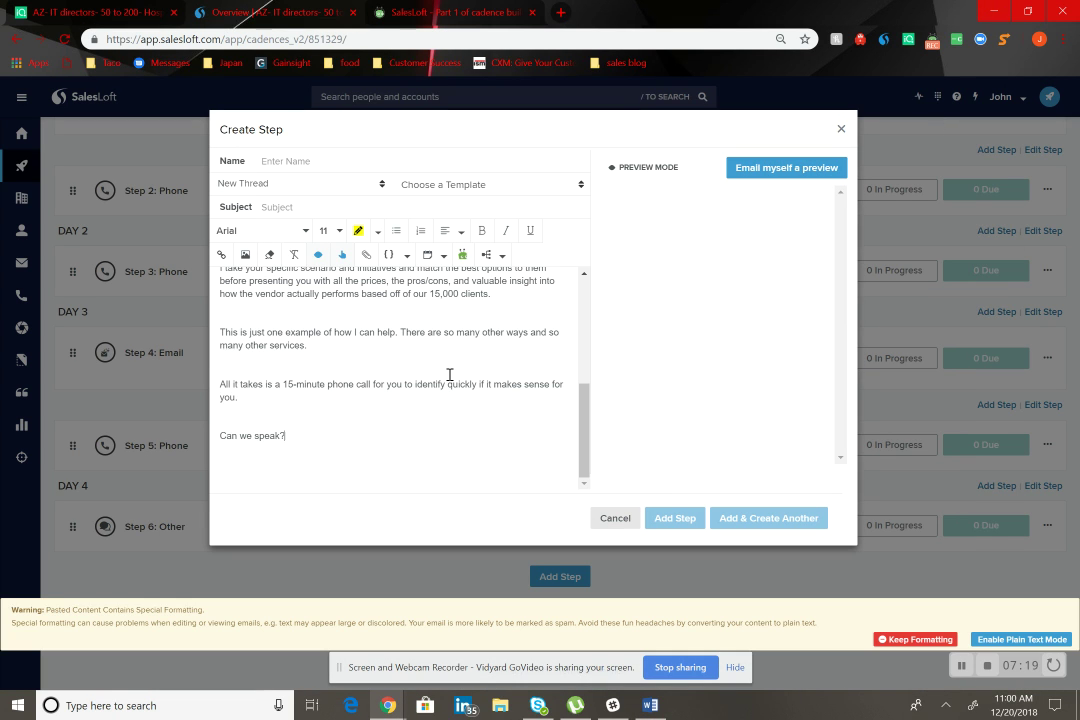
Step: Insert the {{first_name}} dynamic field followed by a comma as the greeting above the first paragraph
scroll(449, 374, up, 5)
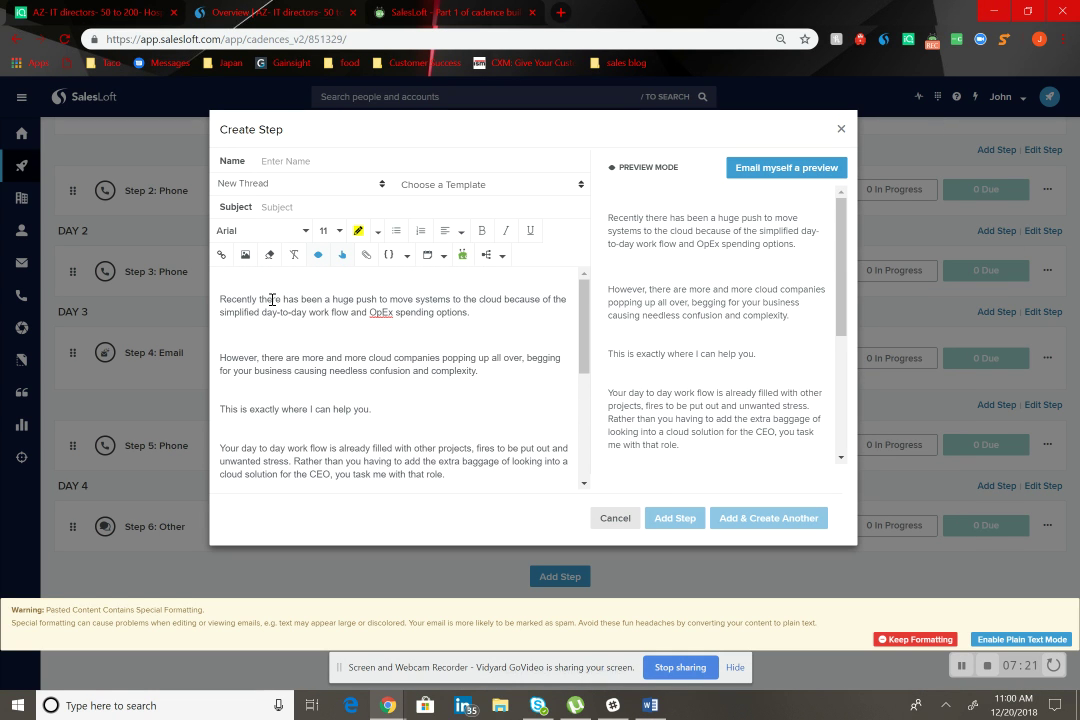
scroll(267, 279, up, 1)
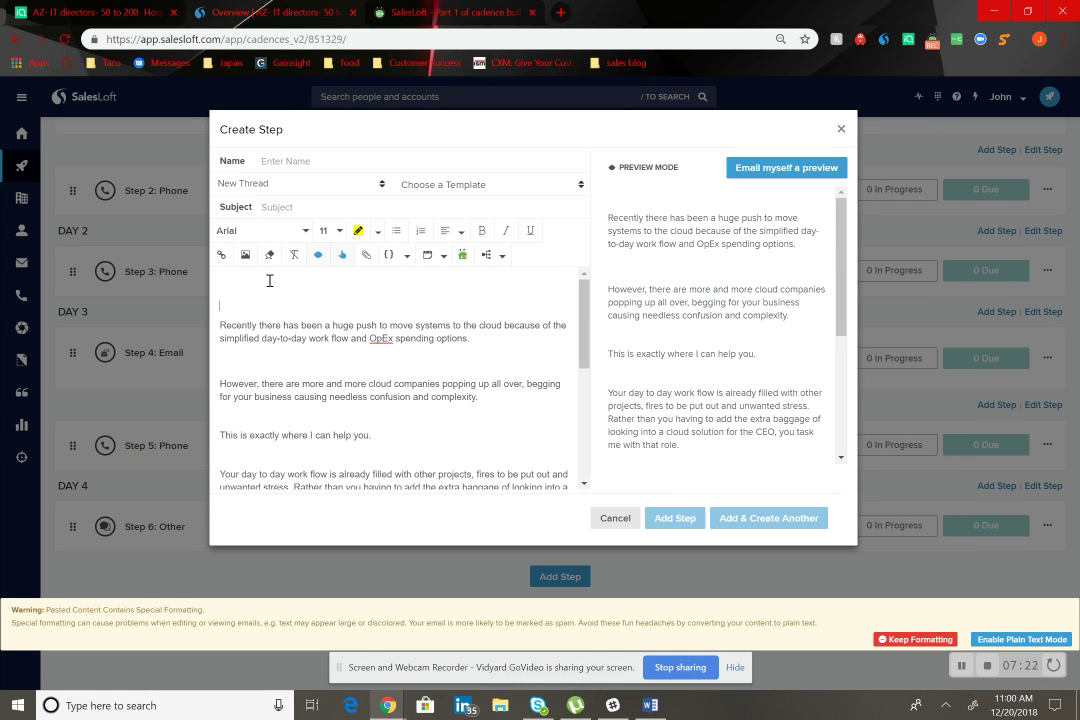
click(405, 256)
click(422, 306)
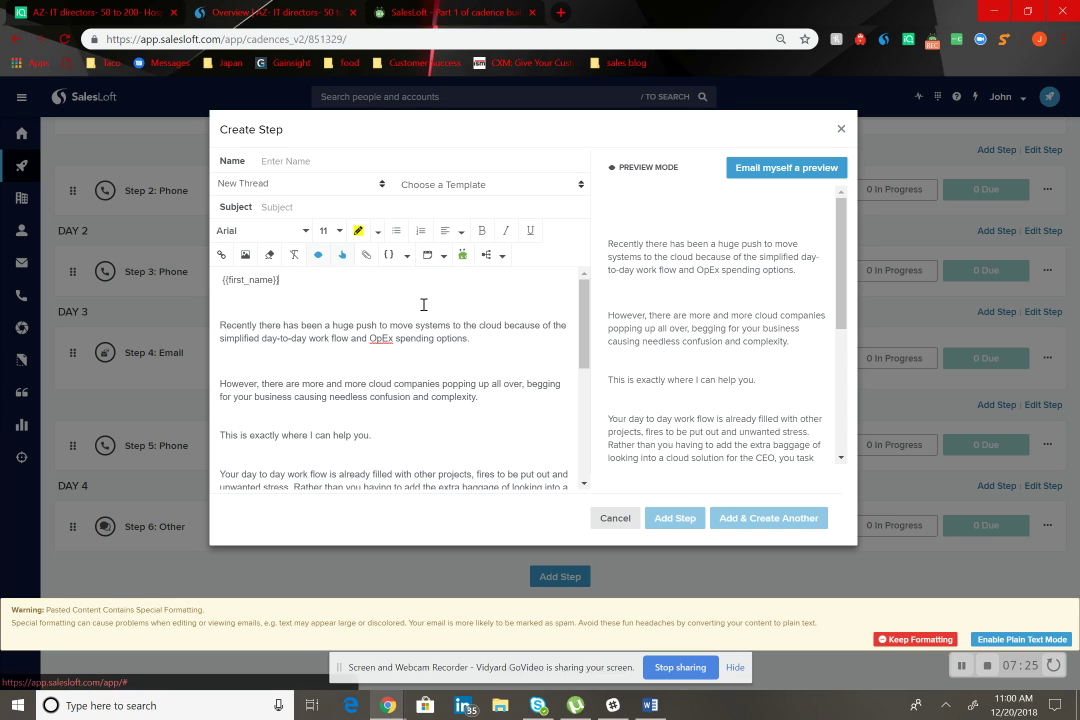
text(,)
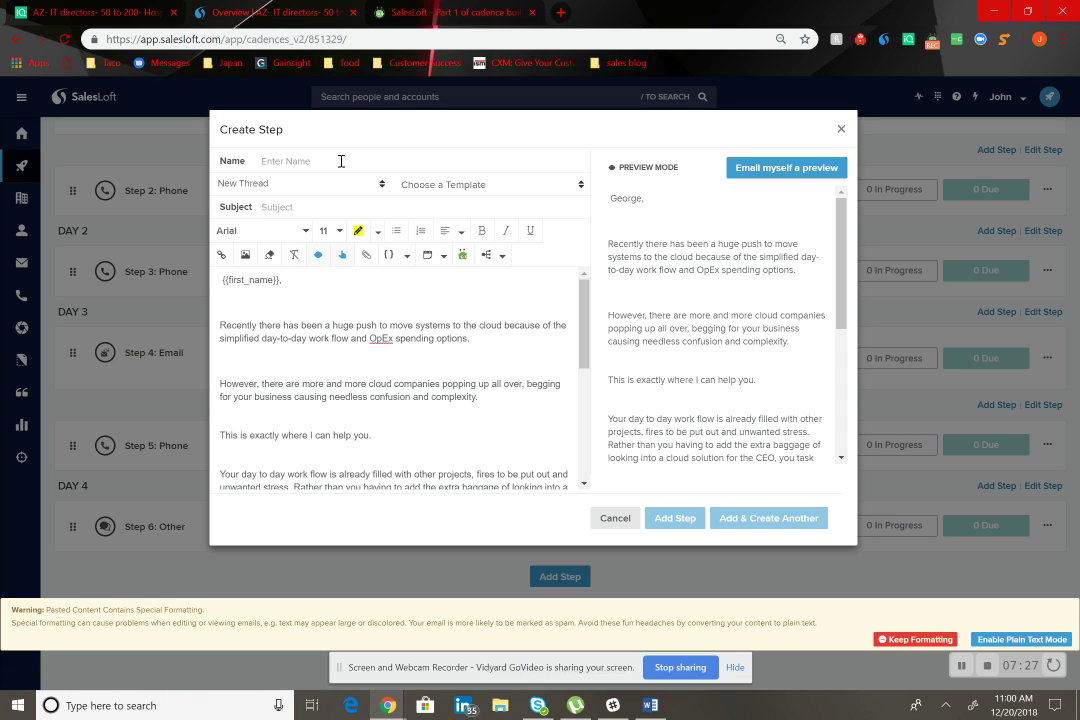
Step: Thread the email as a reply to Day 3: Step 4 and review its body text
click(328, 186)
click(309, 254)
scroll(420, 360, down, 10)
scroll(365, 405, up, 5)
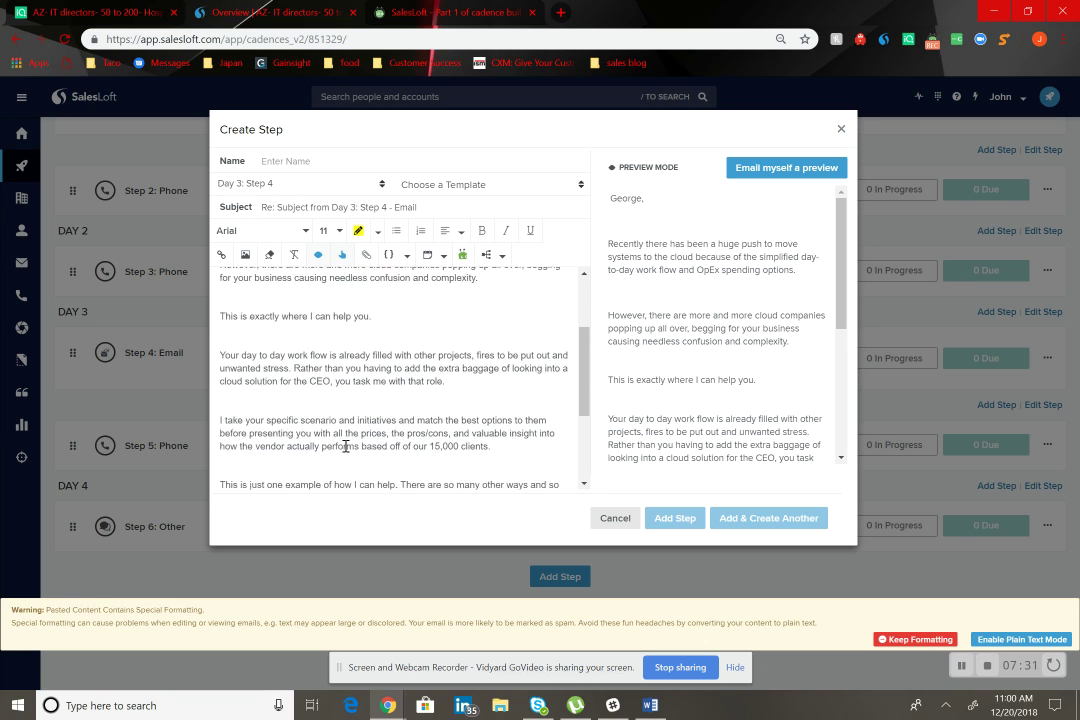
scroll(360, 410, down, 5)
scroll(385, 430, down, 1)
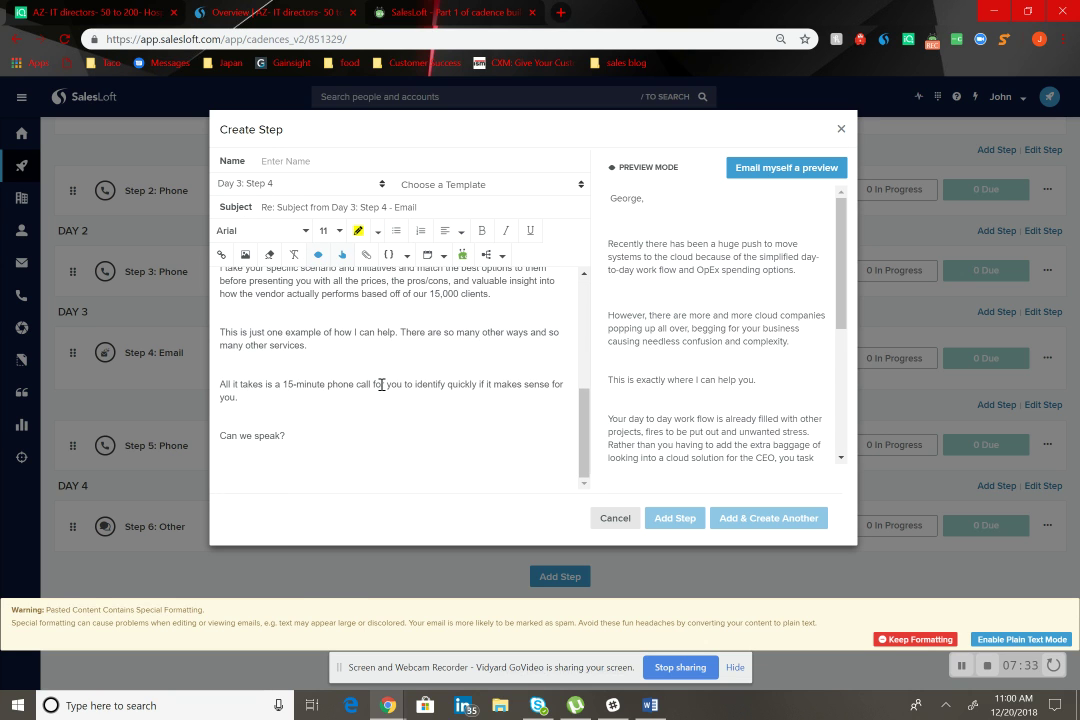
scroll(356, 412, up, 5)
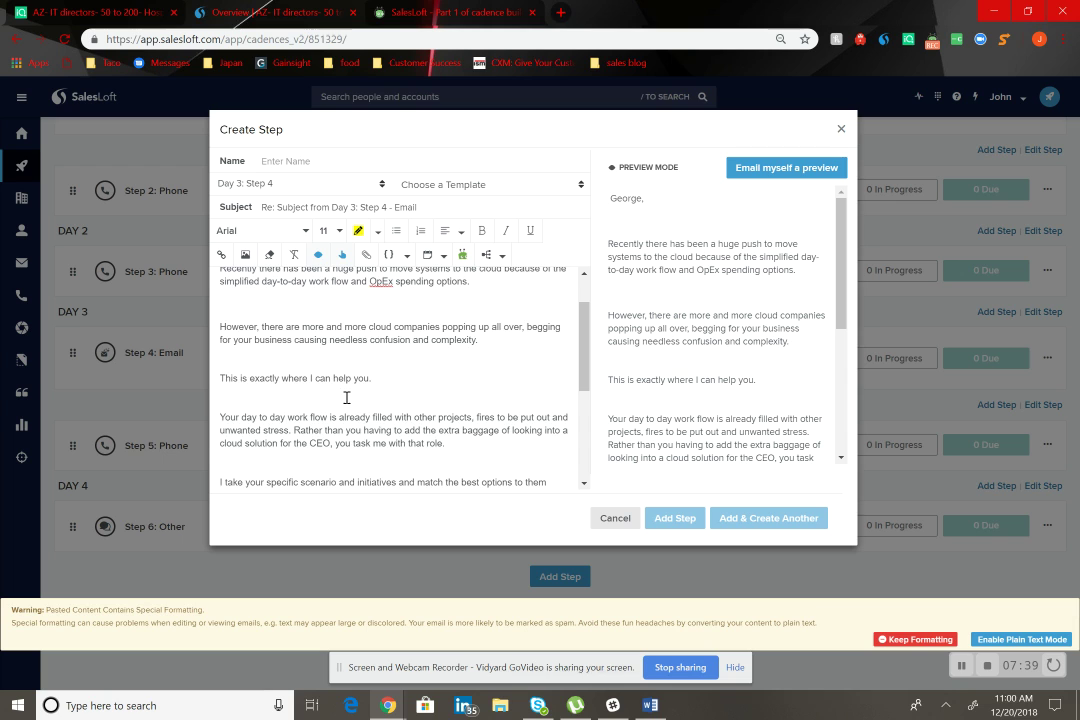
scroll(346, 398, up, 3)
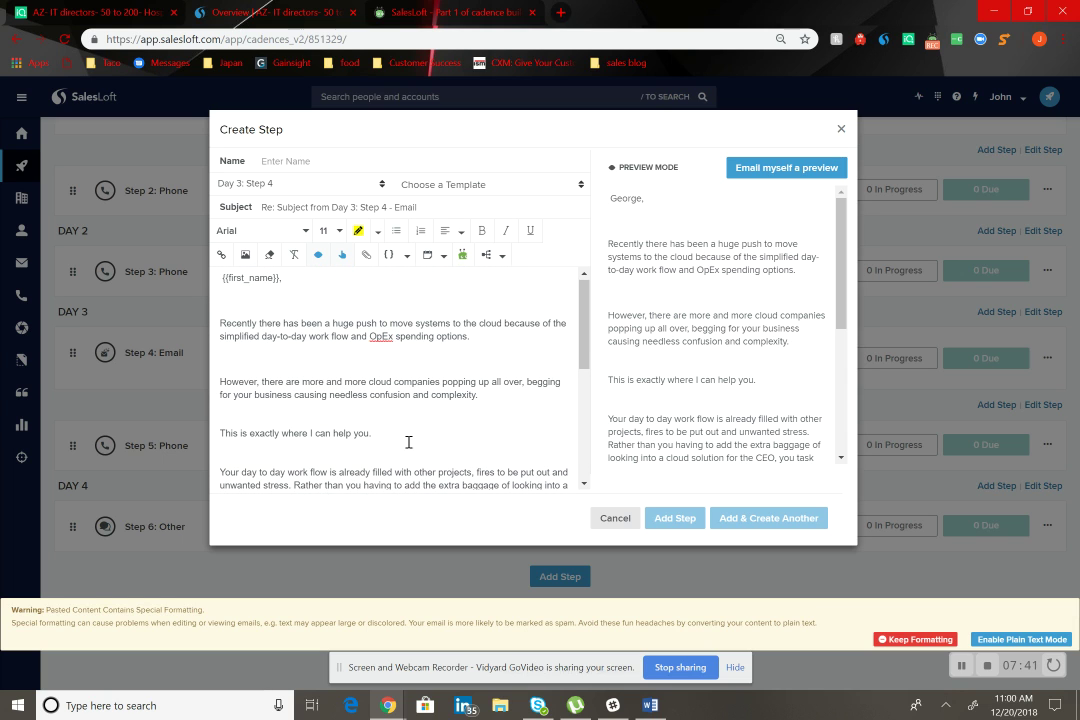
Step: Insert a 15-minute meeting booking link for the sender's own calendar below "Can we speak?"
scroll(407, 441, down, 8)
click(351, 469)
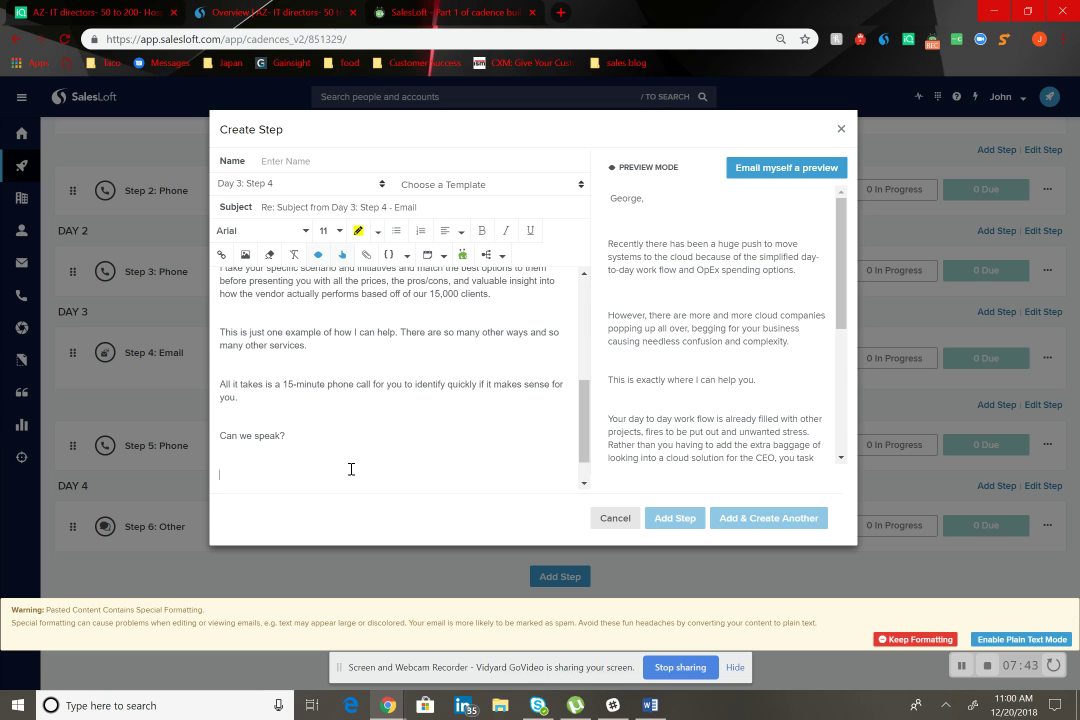
click(431, 258)
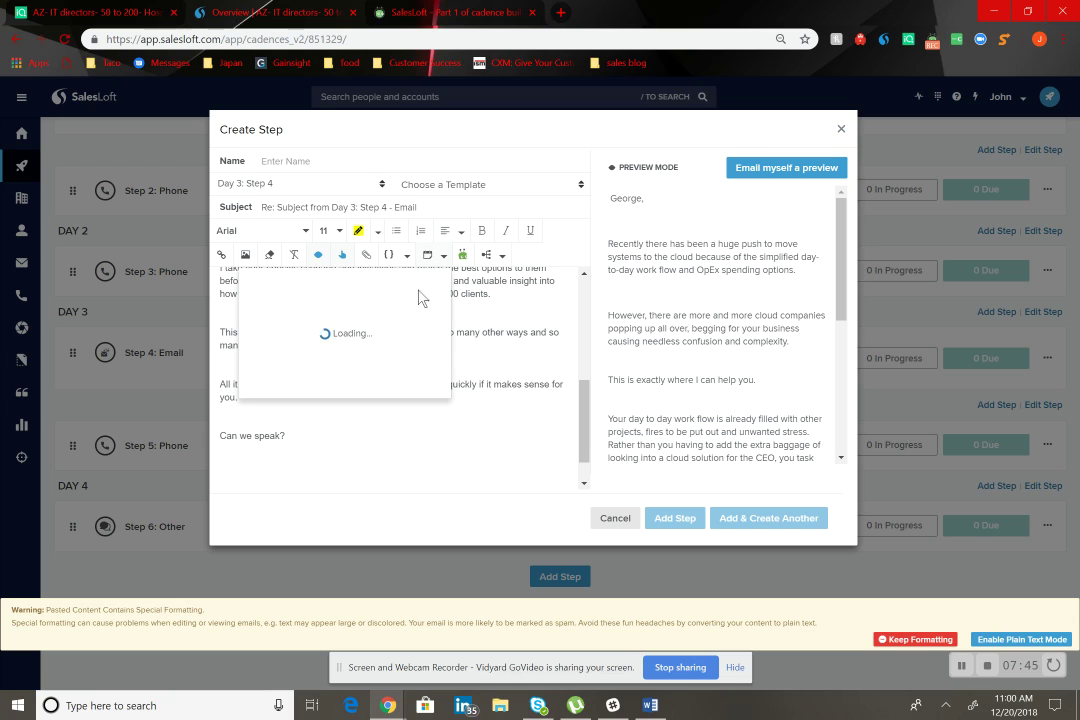
click(334, 315)
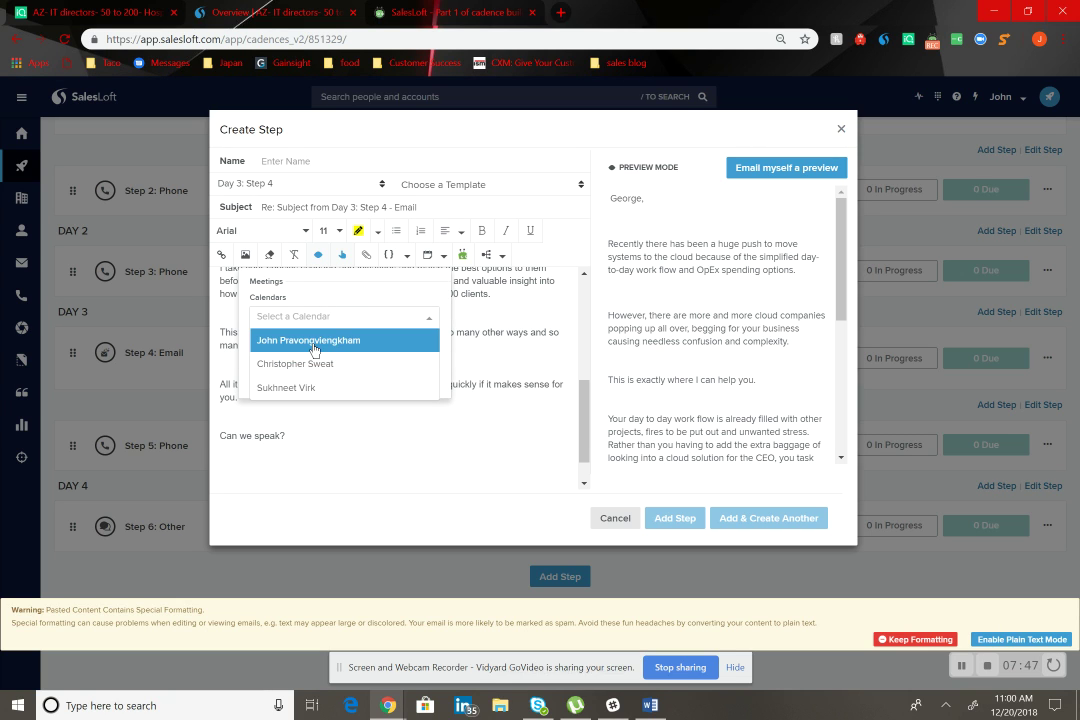
click(318, 340)
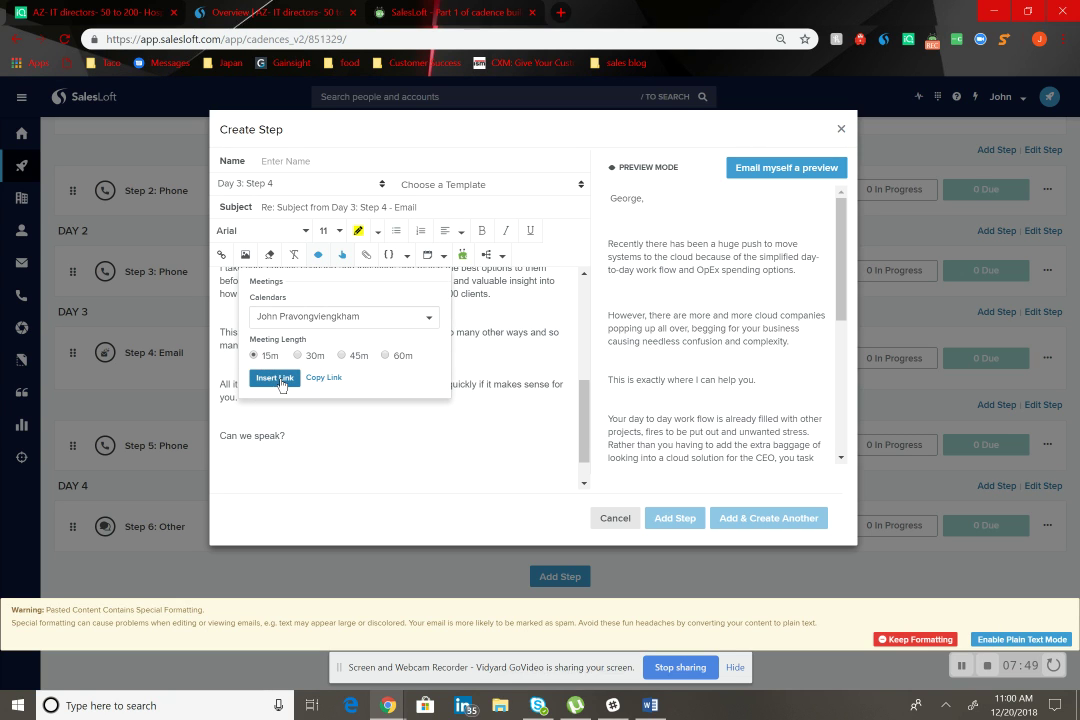
click(276, 378)
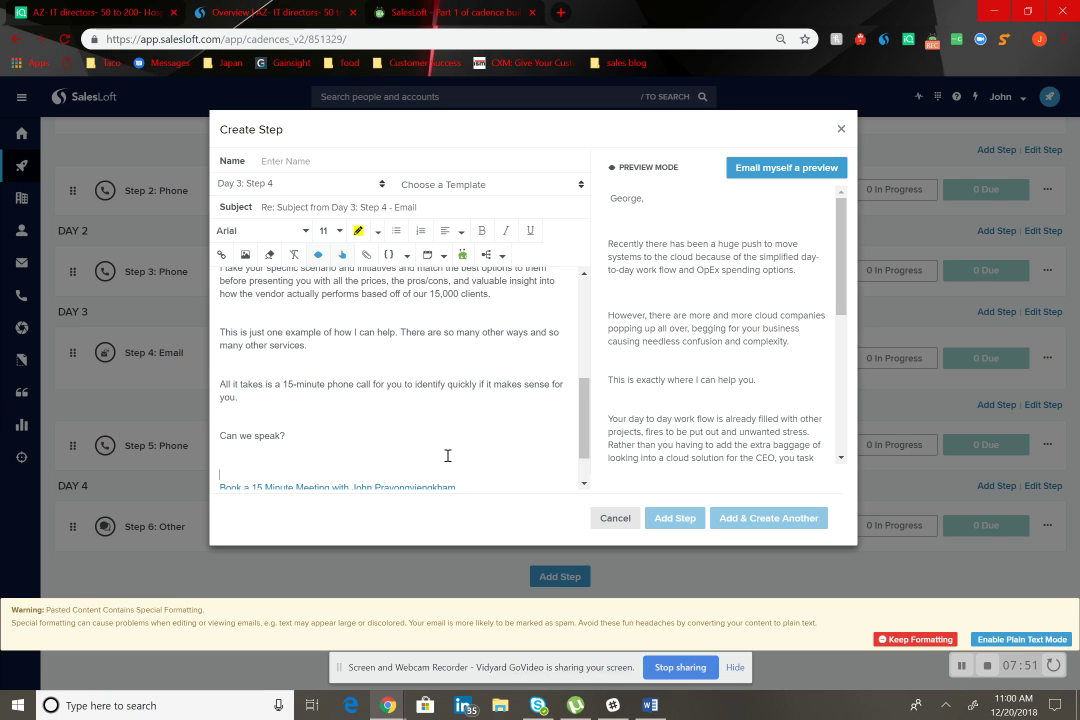
Step: Name the email step "Follow up 2", add it to the cadence and continue with another step
scroll(447, 455, up, 5)
click(314, 152)
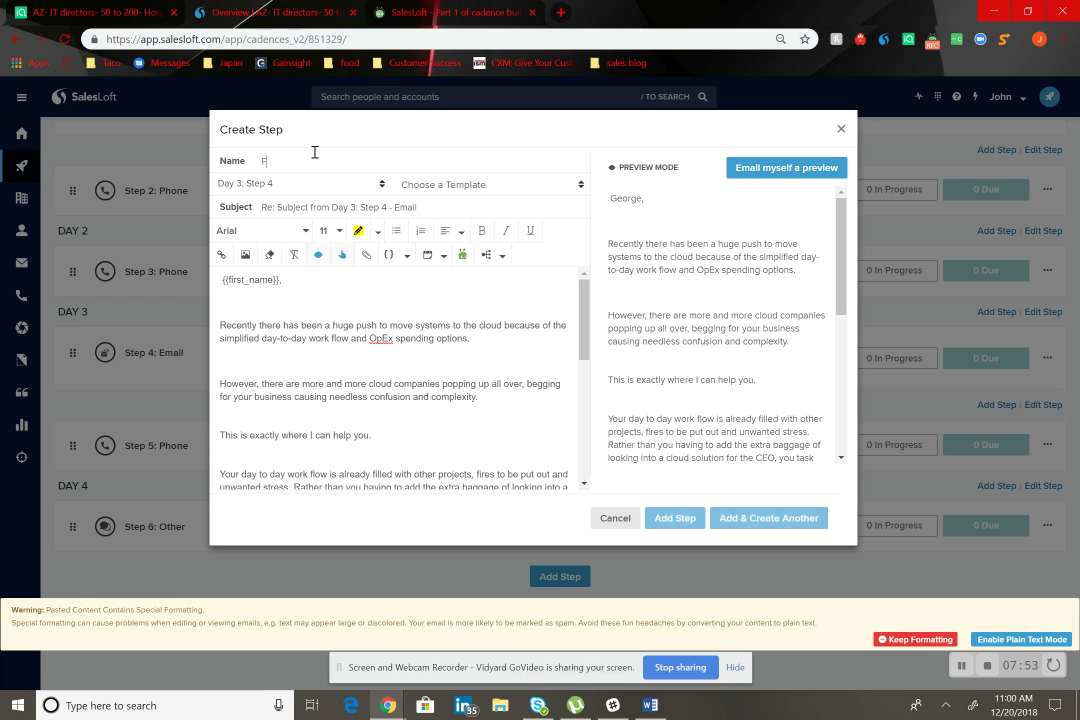
text(Follow up 2)
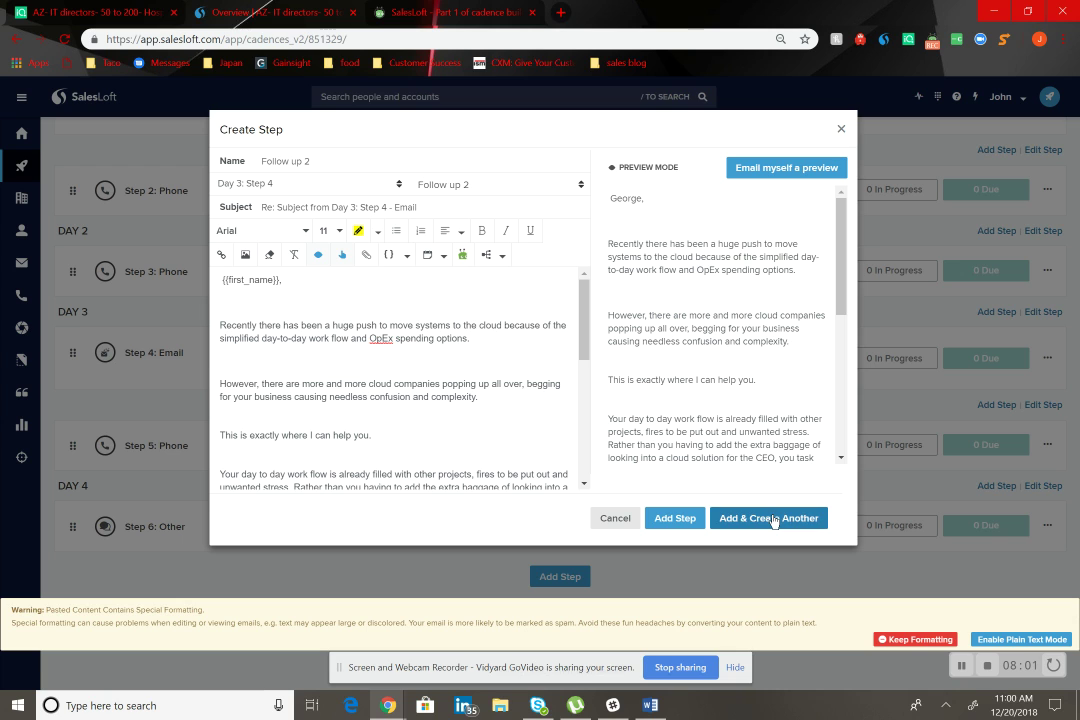
click(723, 537)
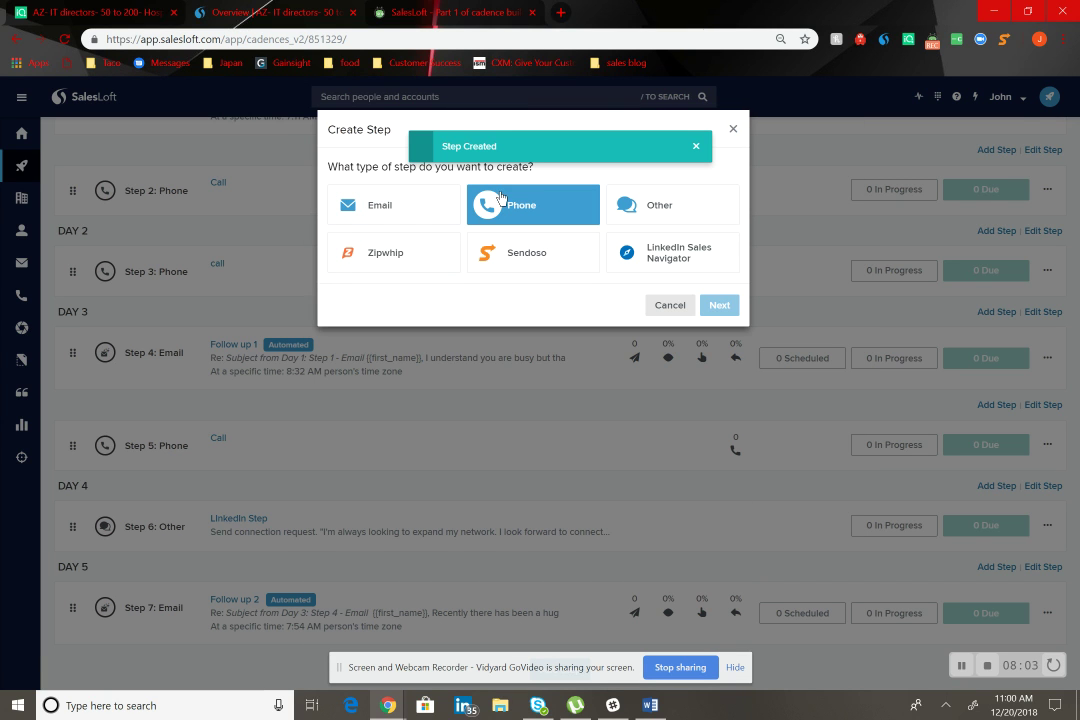
Step: Add a Day 5 phone step named "call" to the cadence and continue with another step
click(490, 205)
click(428, 311)
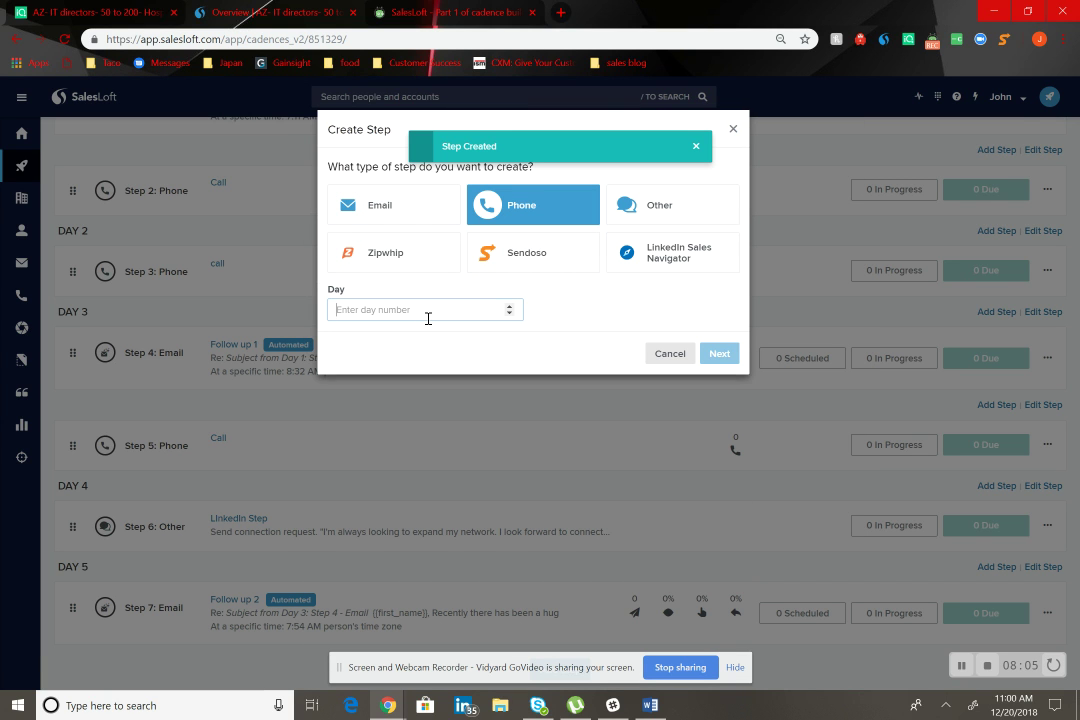
text(5)
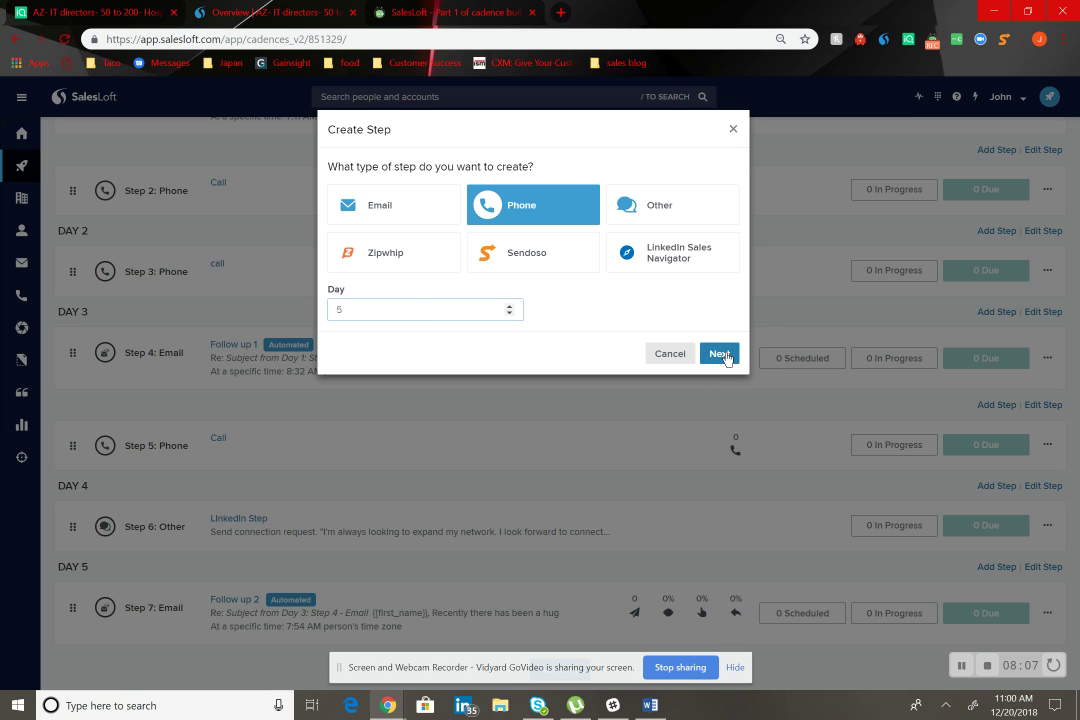
click(719, 354)
click(523, 159)
text(call)
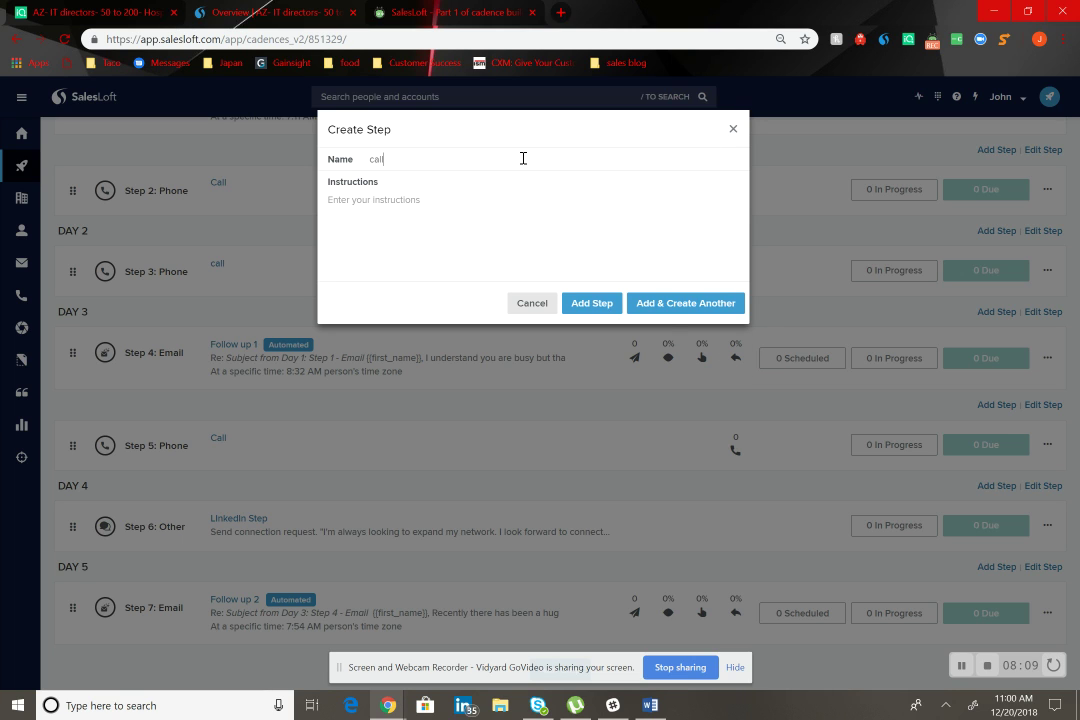
click(677, 303)
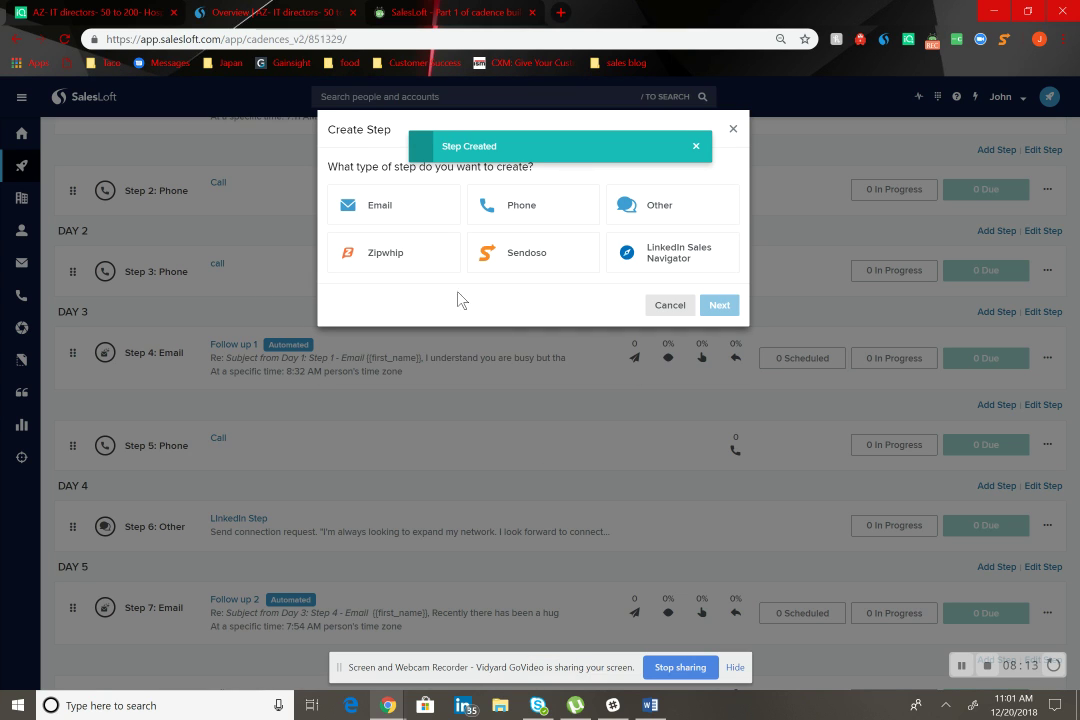
click(444, 206)
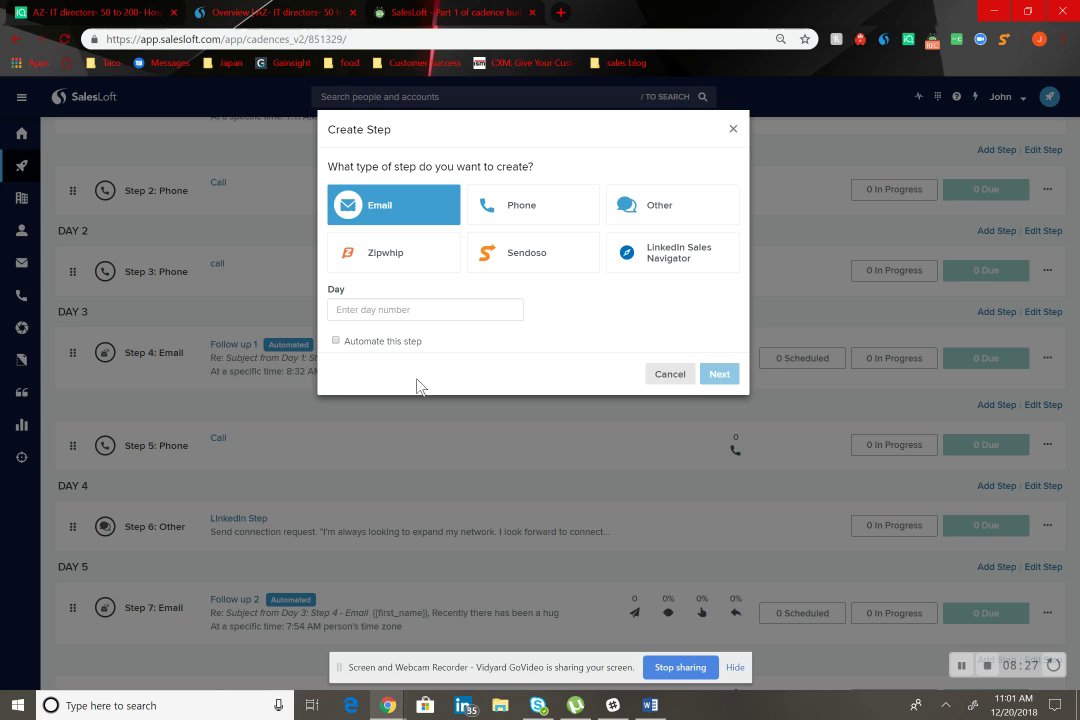
click(425, 314)
text(6)
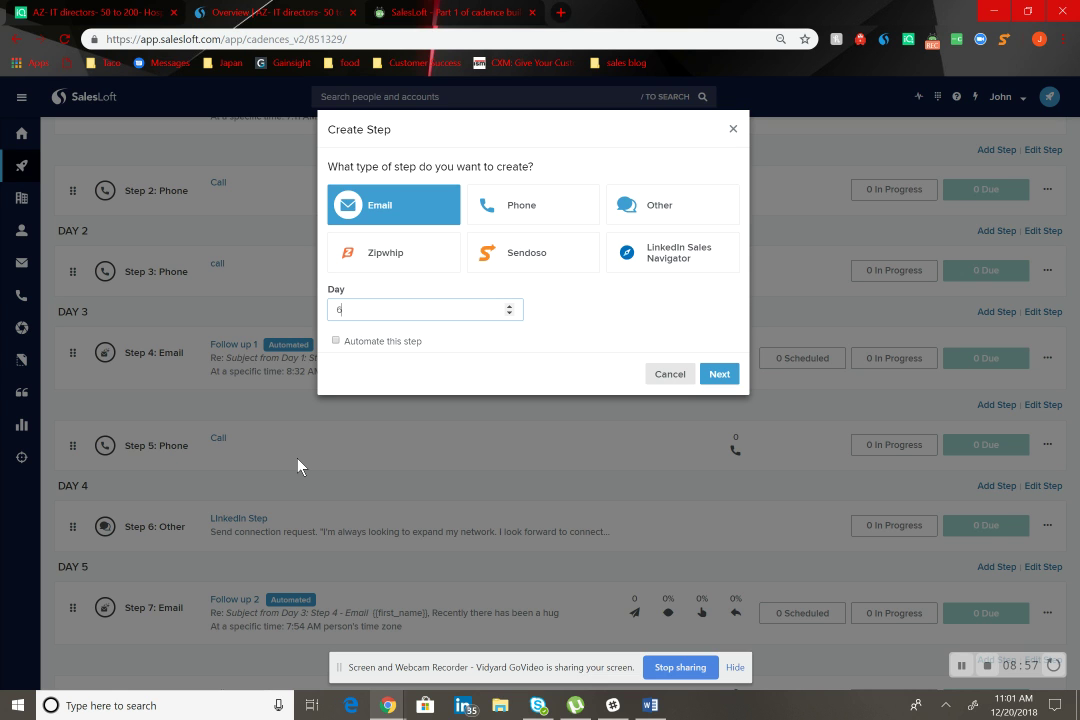
click(670, 375)
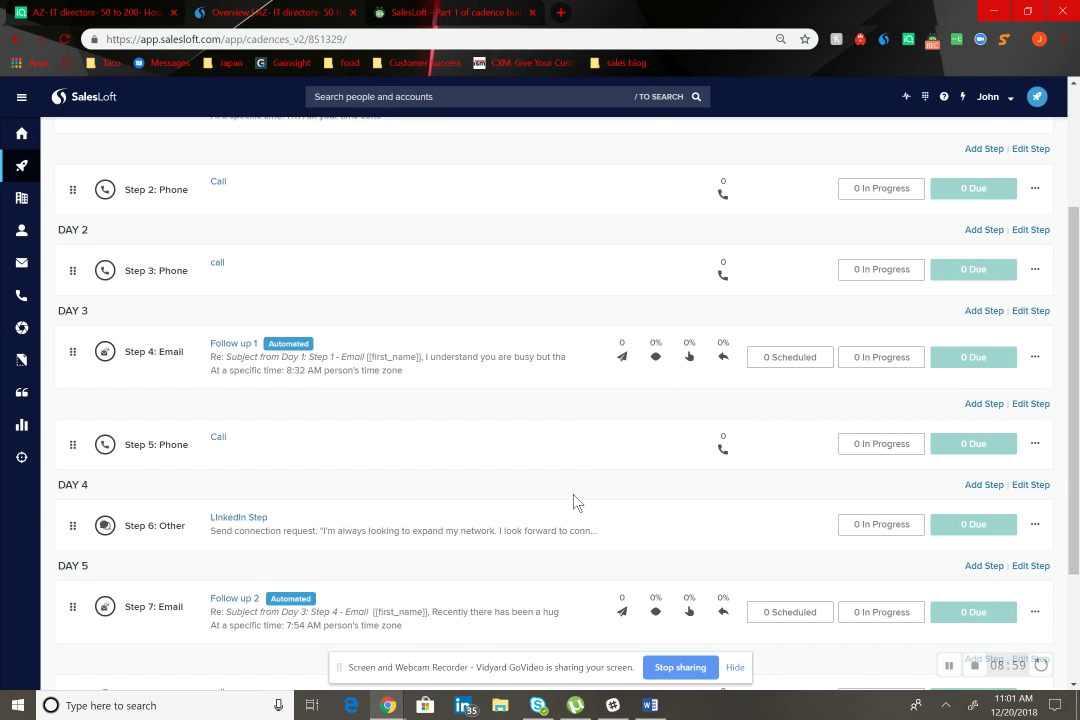
Step: Try out the Vidyard video insertion in a new Day 6 email step and discard that step
scroll(574, 501, down, 3)
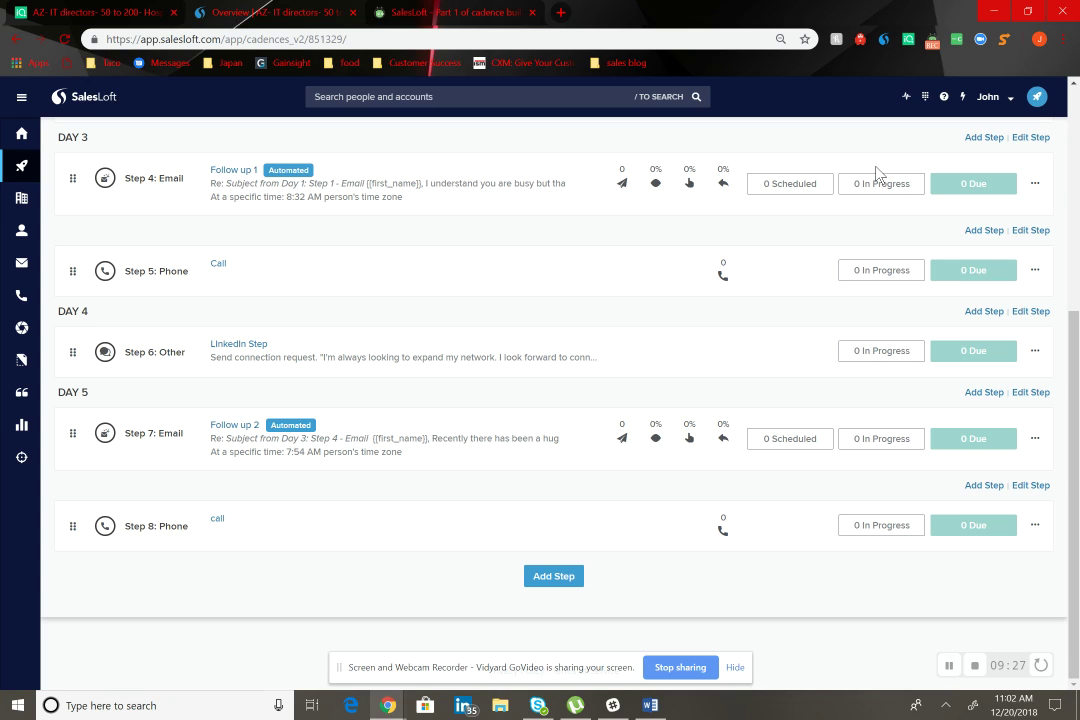
click(553, 577)
click(420, 205)
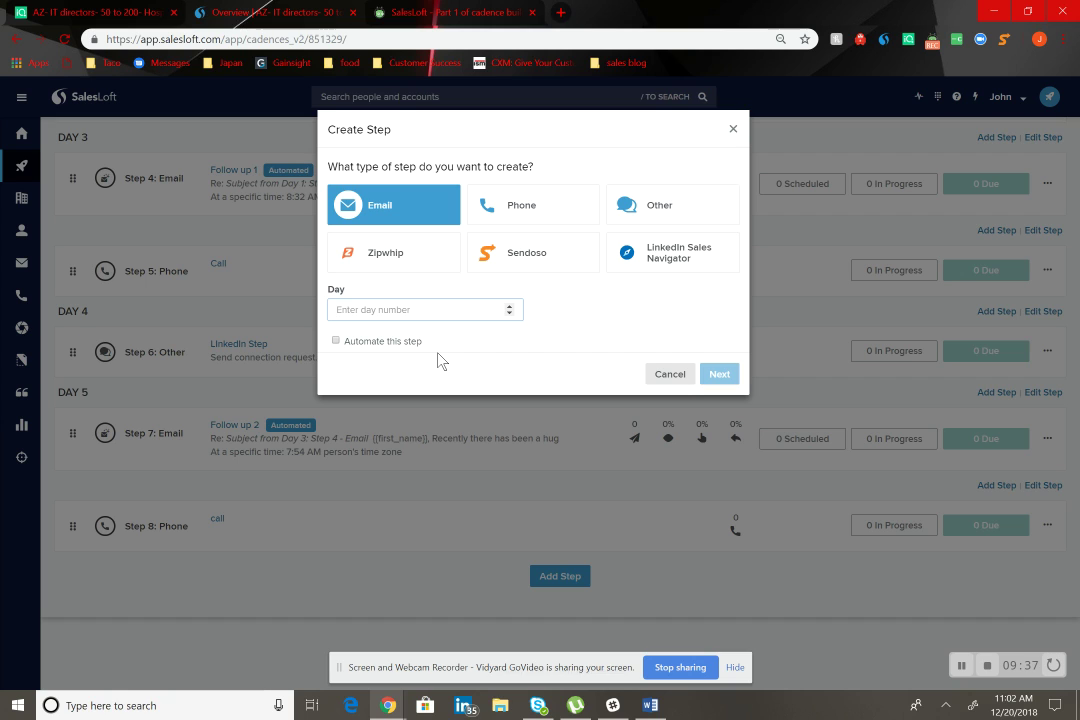
text(6)
click(719, 374)
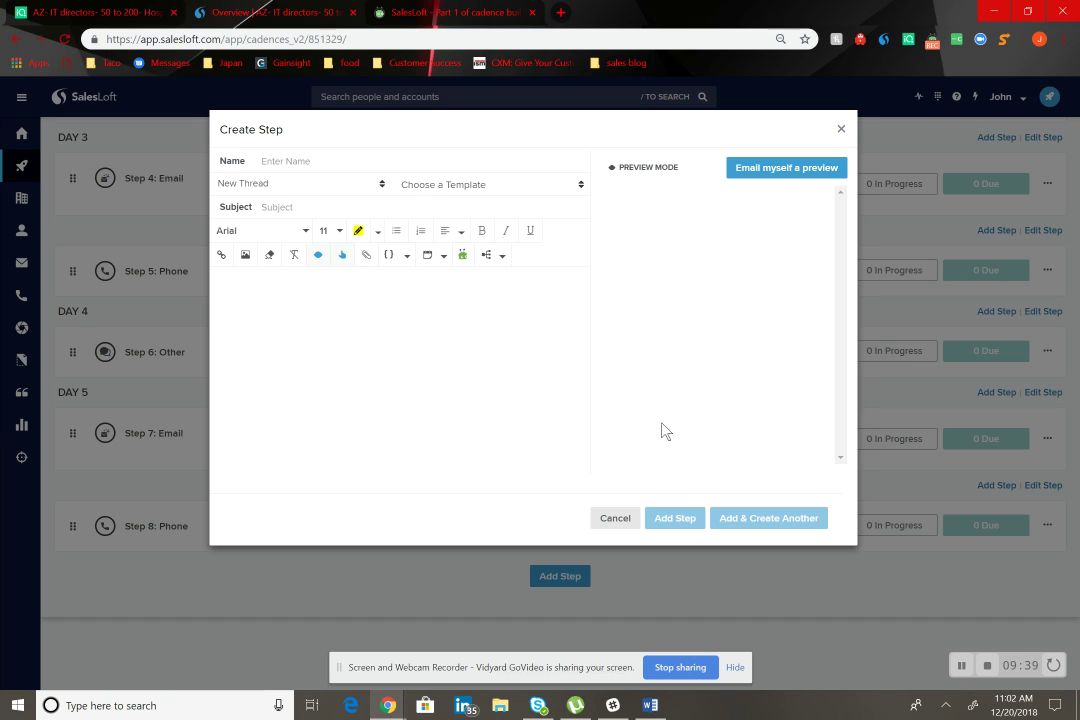
click(461, 258)
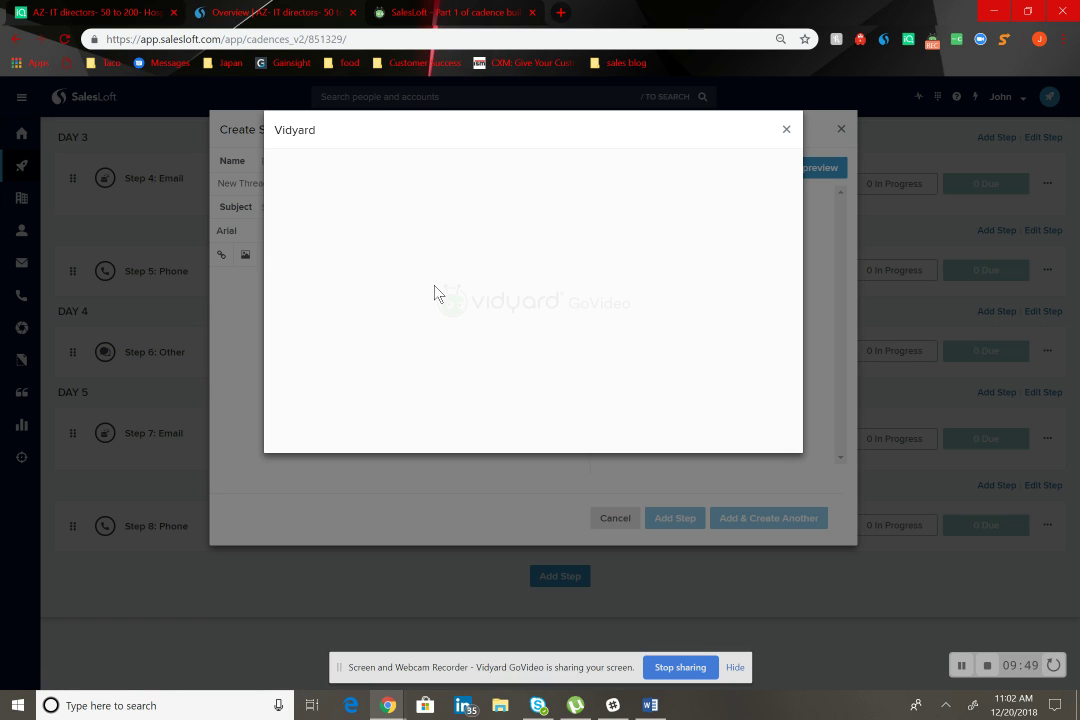
click(786, 130)
click(835, 130)
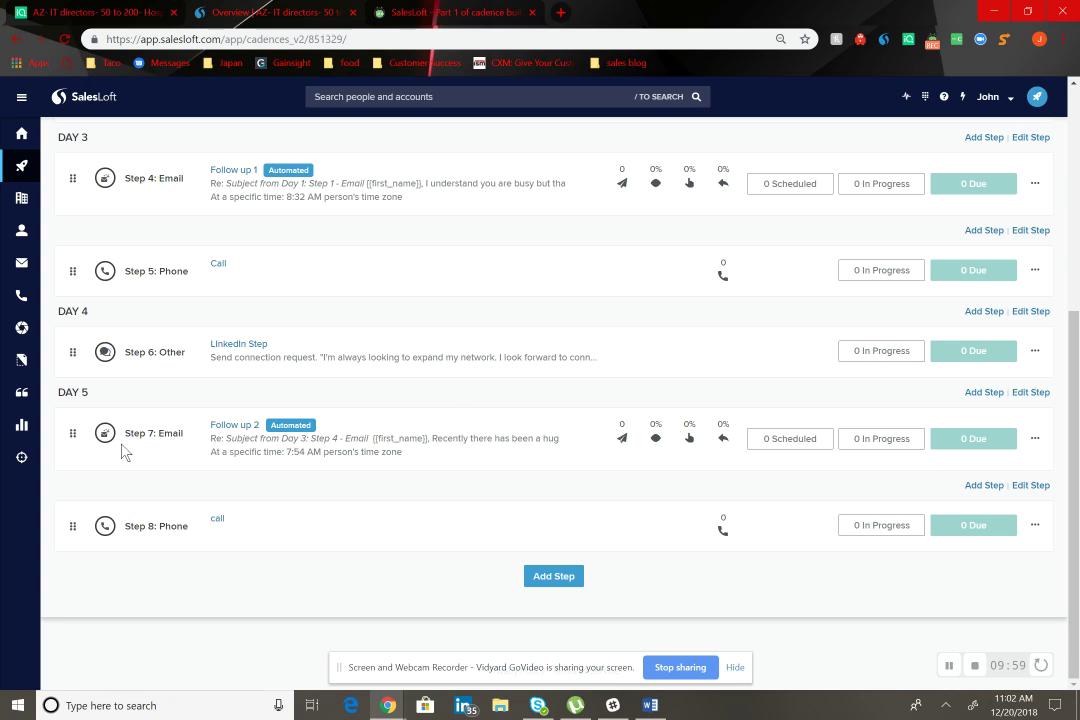
Step: Add a Day 6 step of type Other named "video message" and continue with another step
click(546, 578)
click(412, 204)
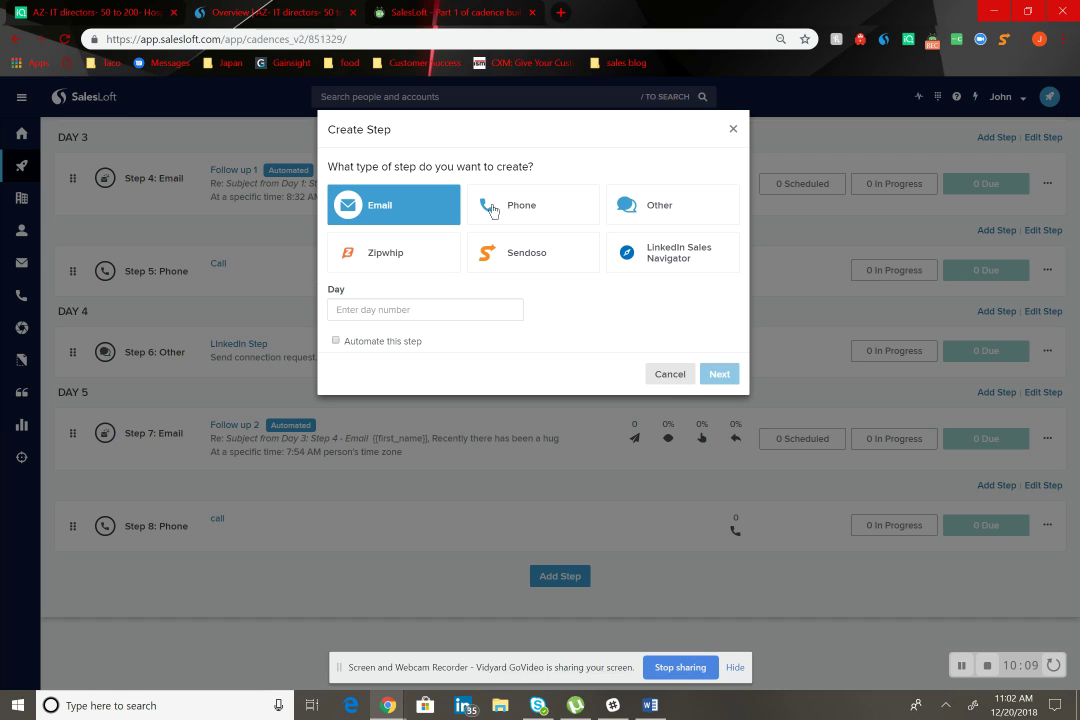
click(492, 208)
click(440, 306)
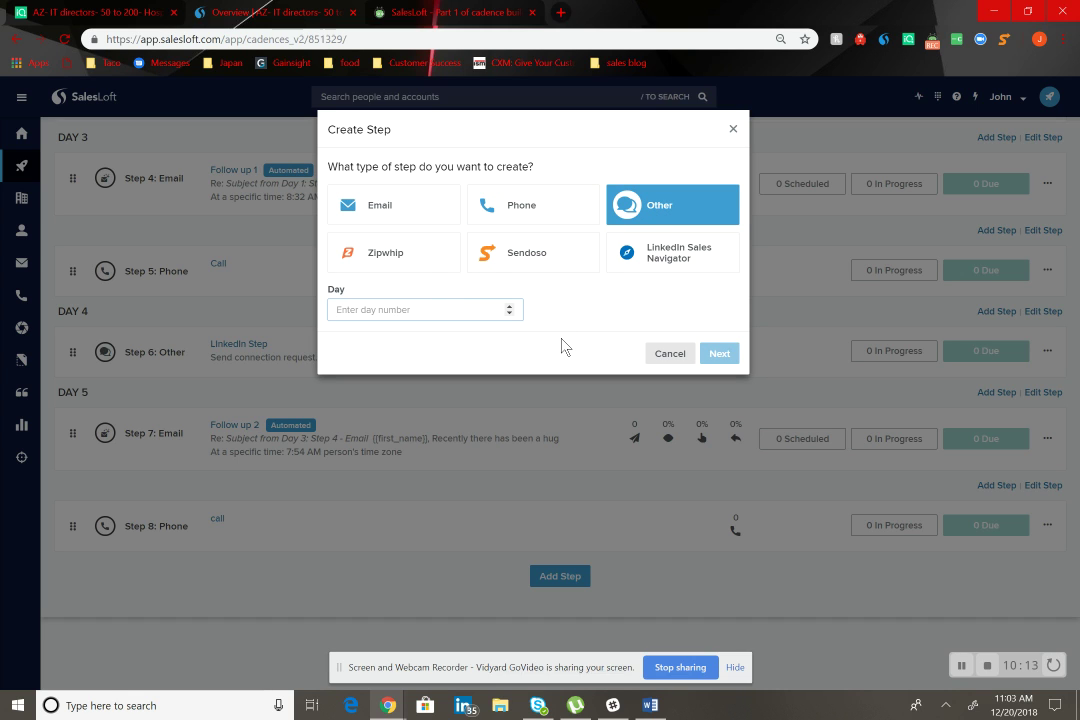
text(5)
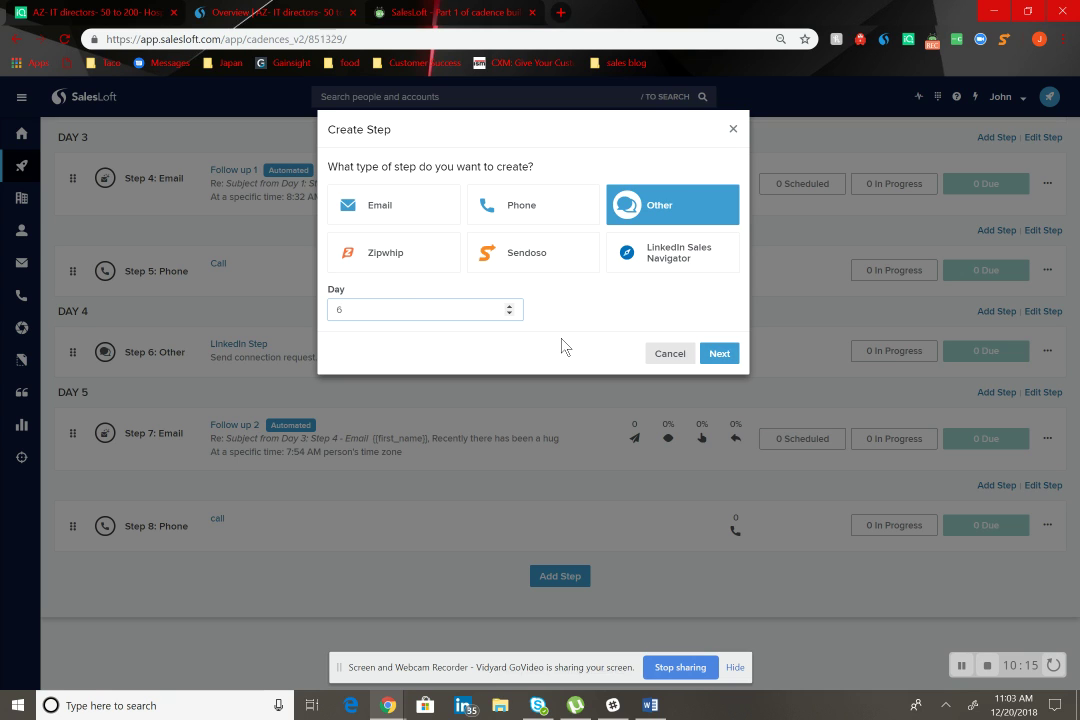
click(722, 353)
click(512, 154)
text(l)
key(BackSpace)
text(video message)
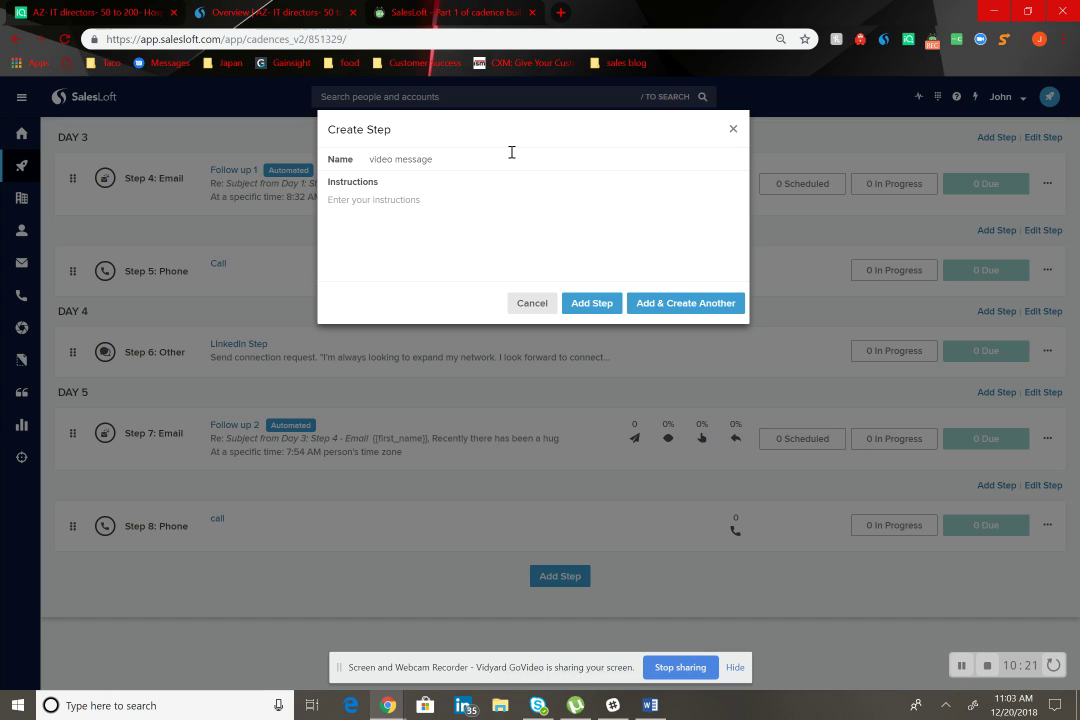
click(686, 303)
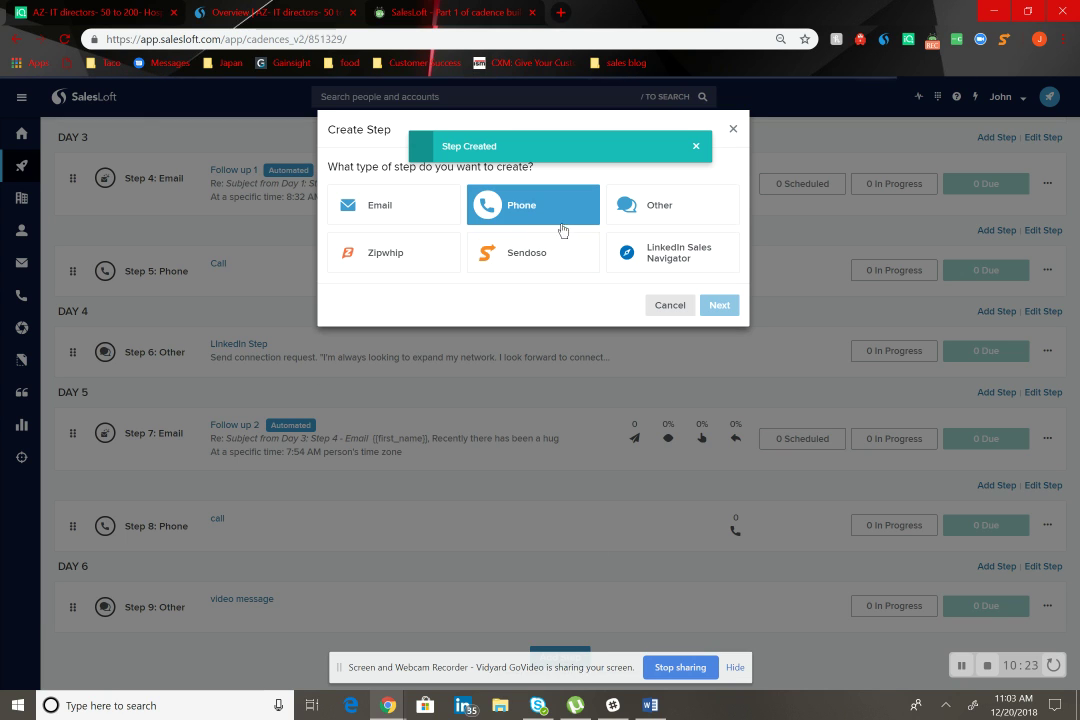
Step: Add a Day 6 phone step named "call" after the video message and continue with another step
click(562, 229)
click(398, 311)
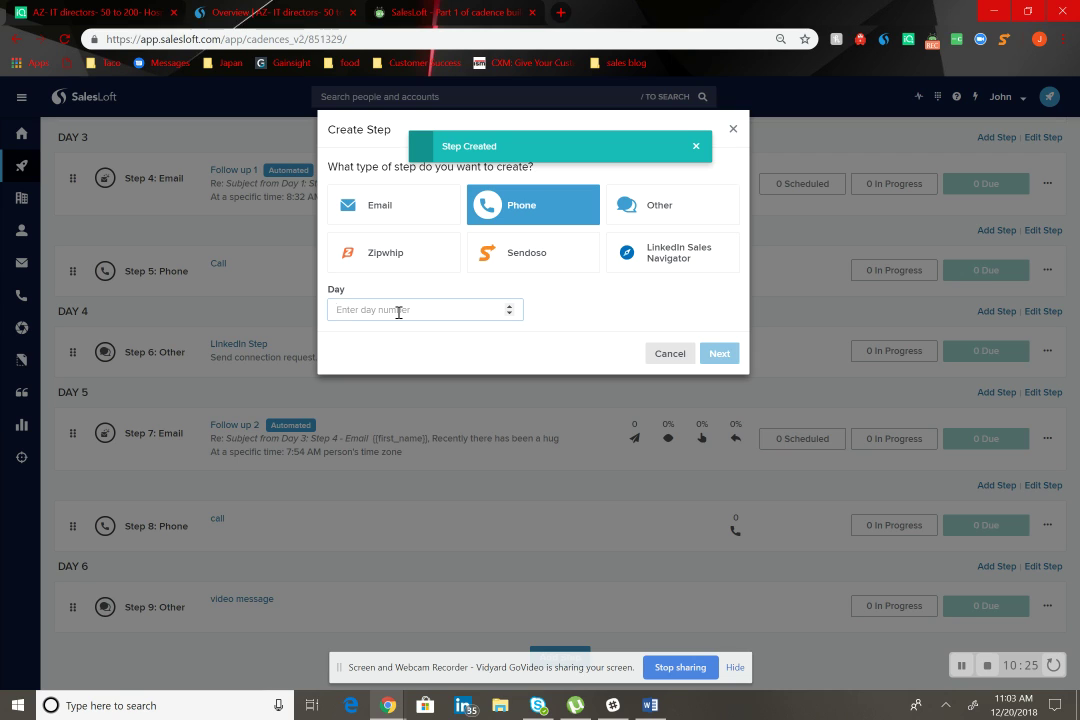
text(6)
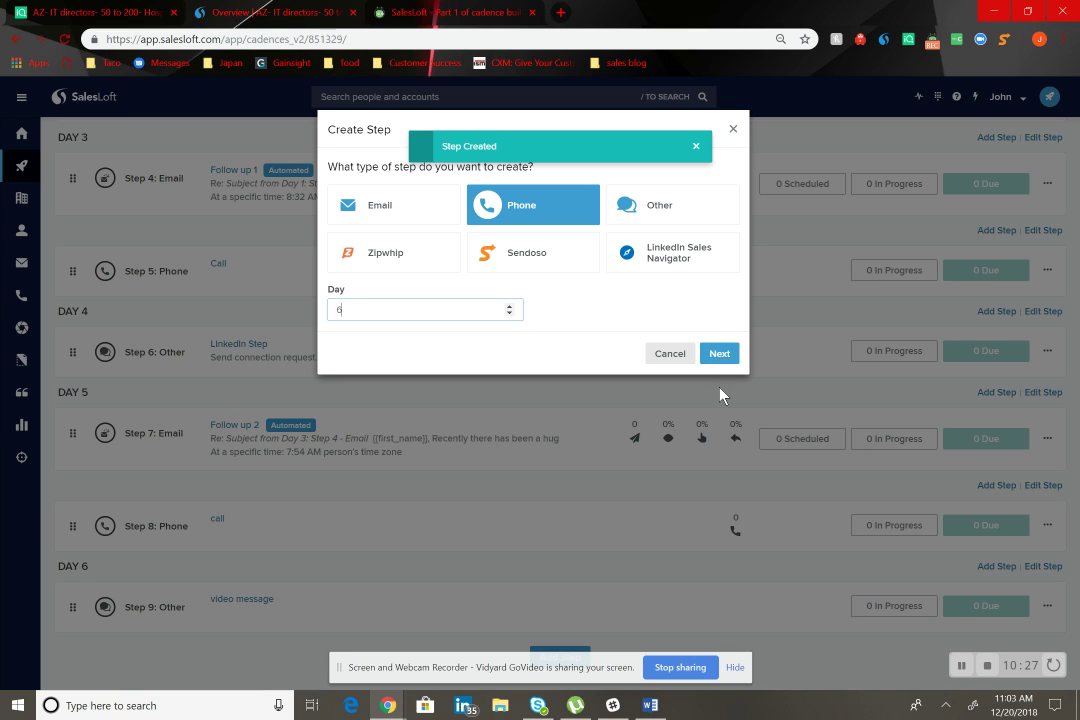
click(719, 355)
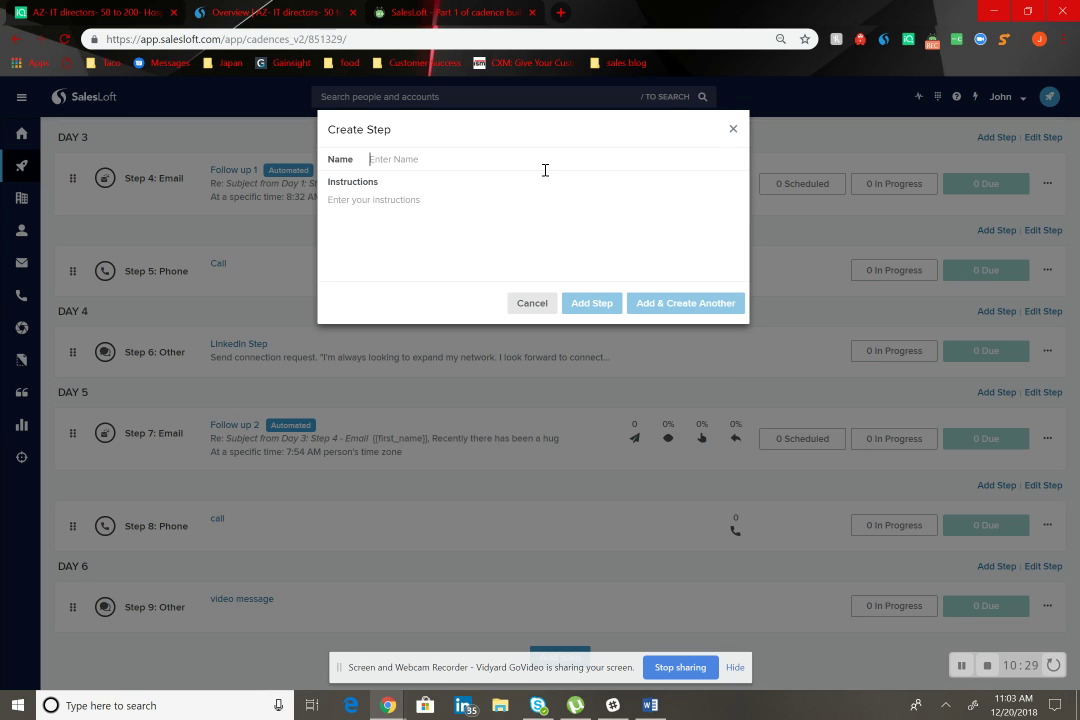
text(call)
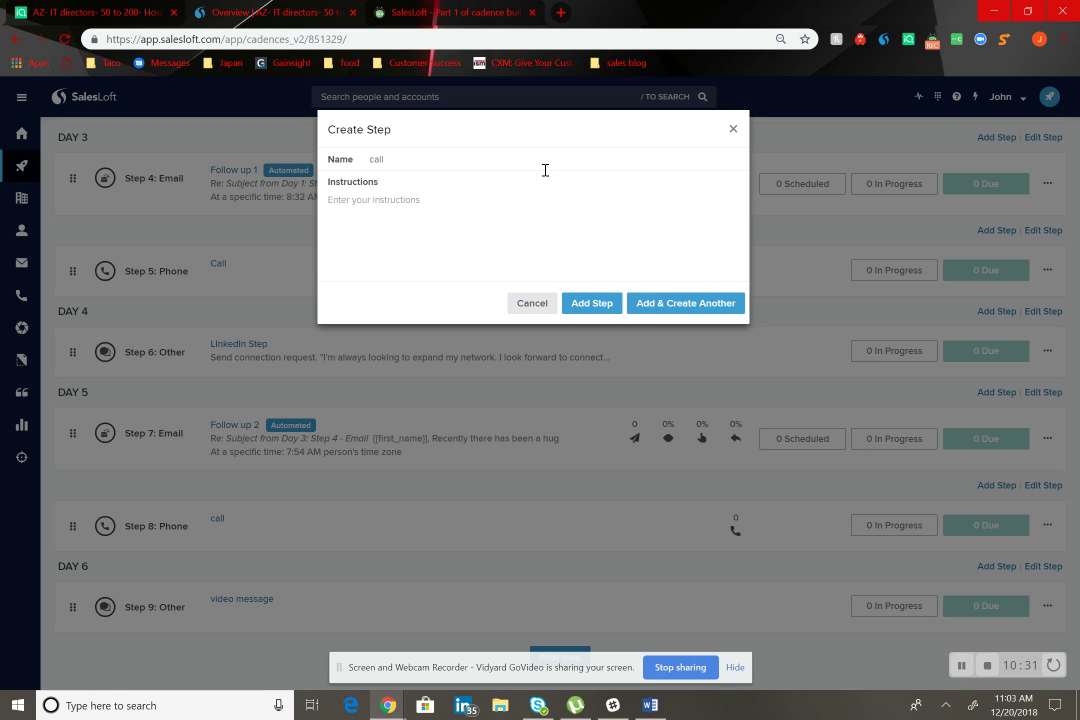
click(654, 304)
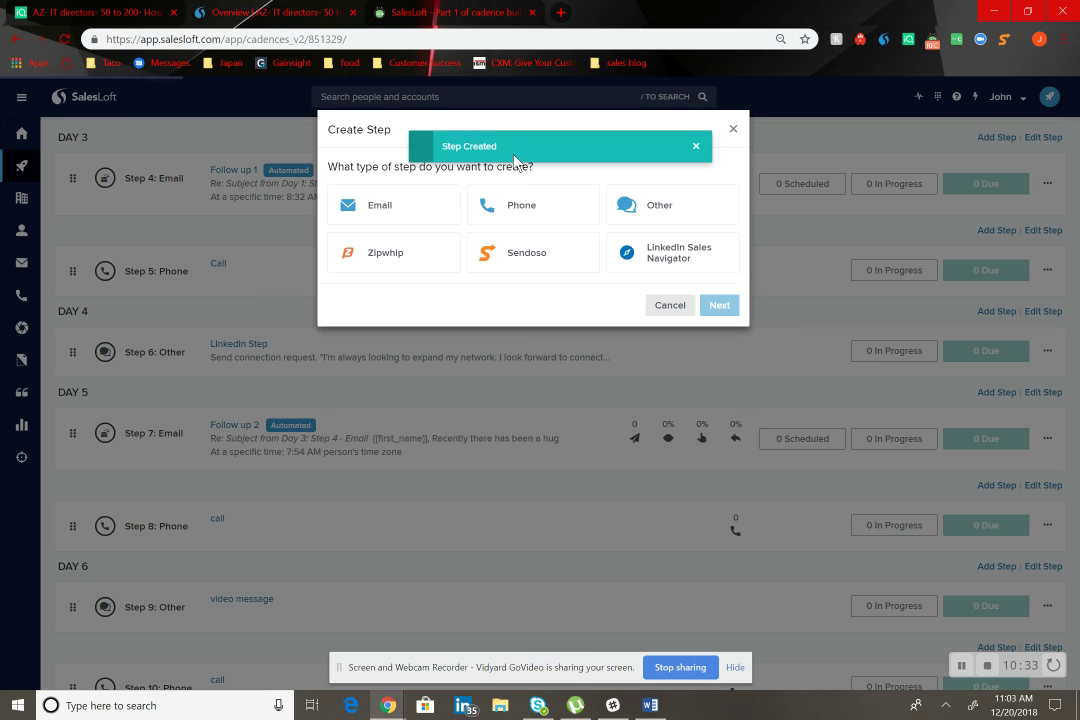
Step: Set up an automated Day 7 email step that sends at 6:21 AM in the person's time zone
click(417, 306)
text(7)
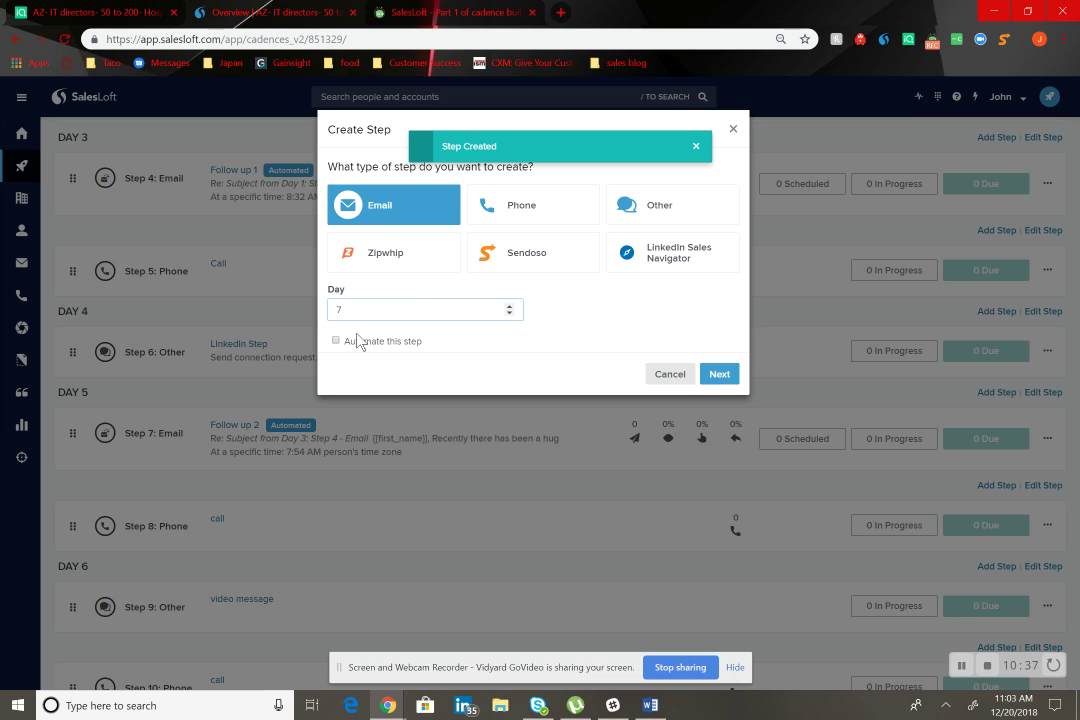
click(336, 341)
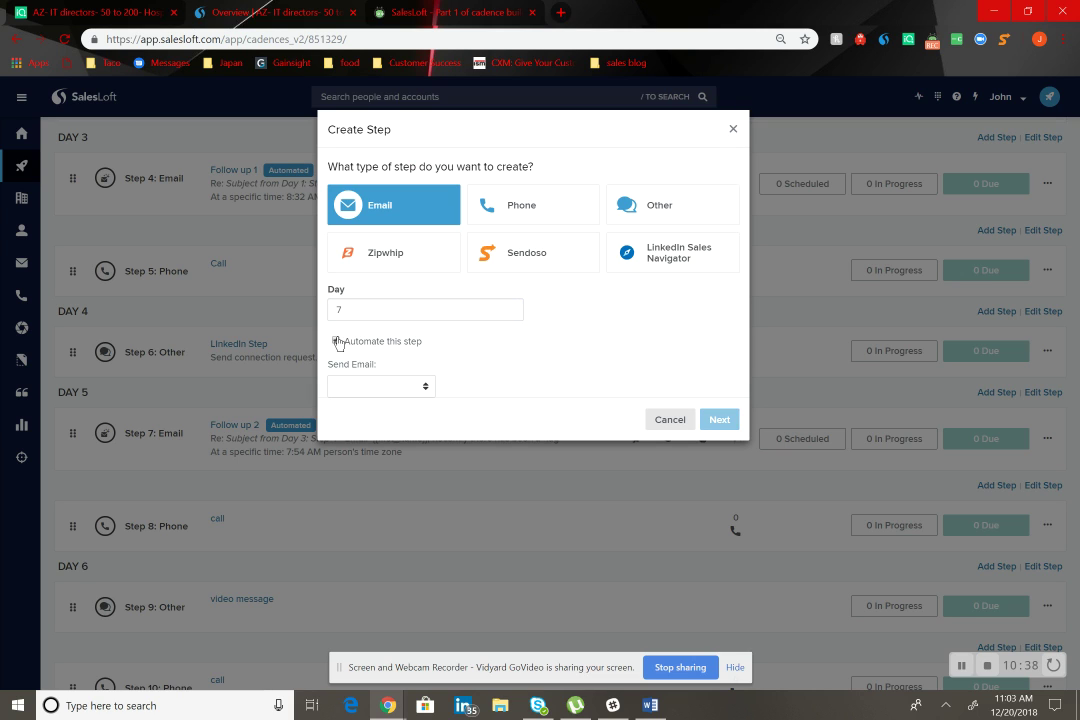
click(417, 383)
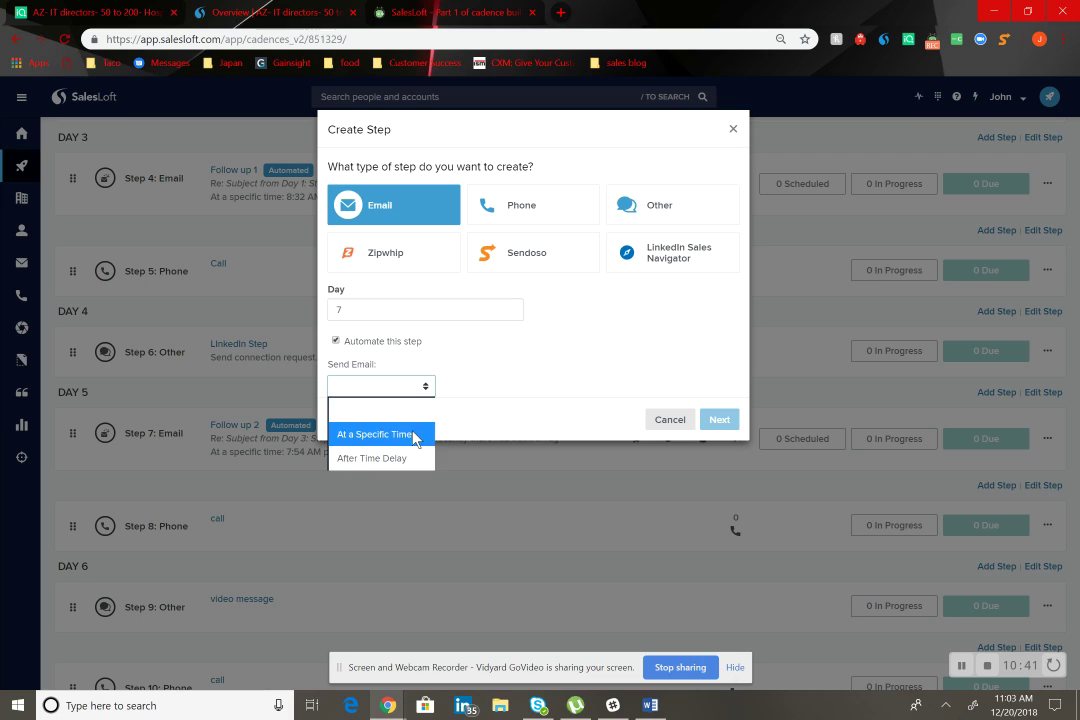
click(417, 437)
click(456, 387)
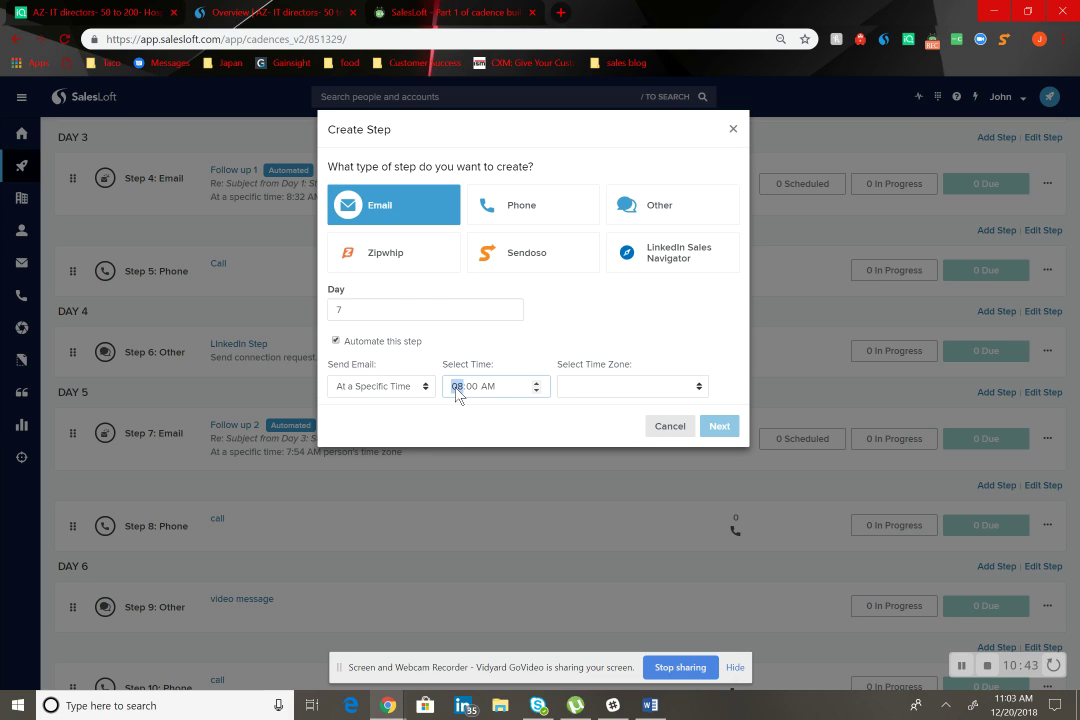
text(6:21)
click(575, 388)
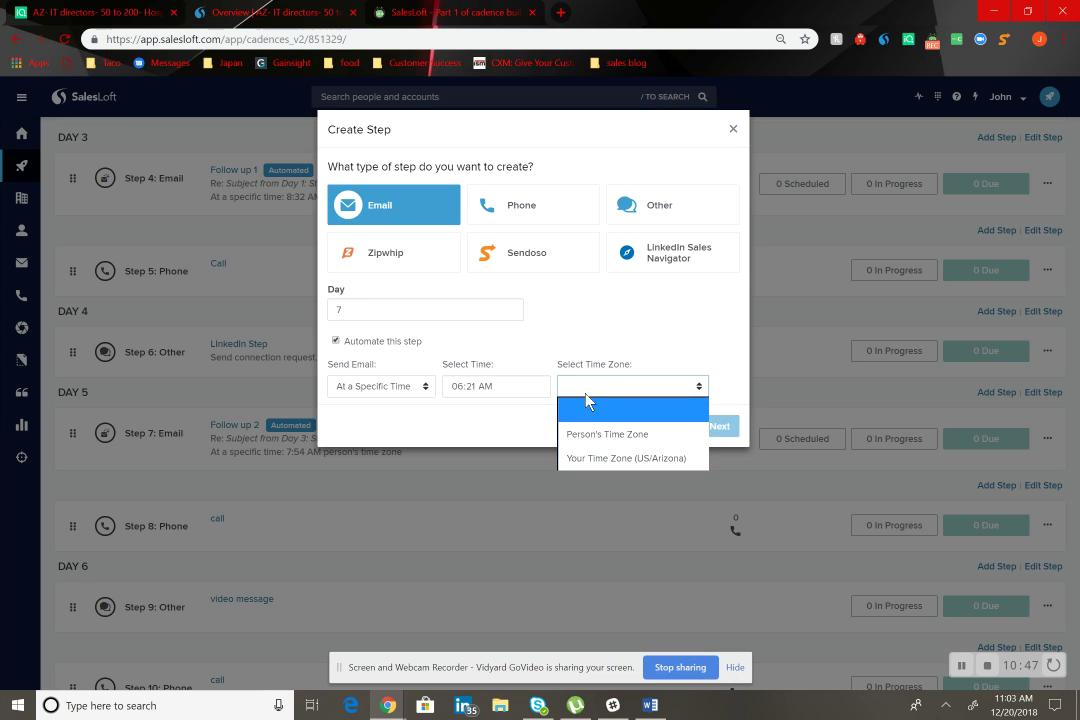
click(612, 434)
click(716, 451)
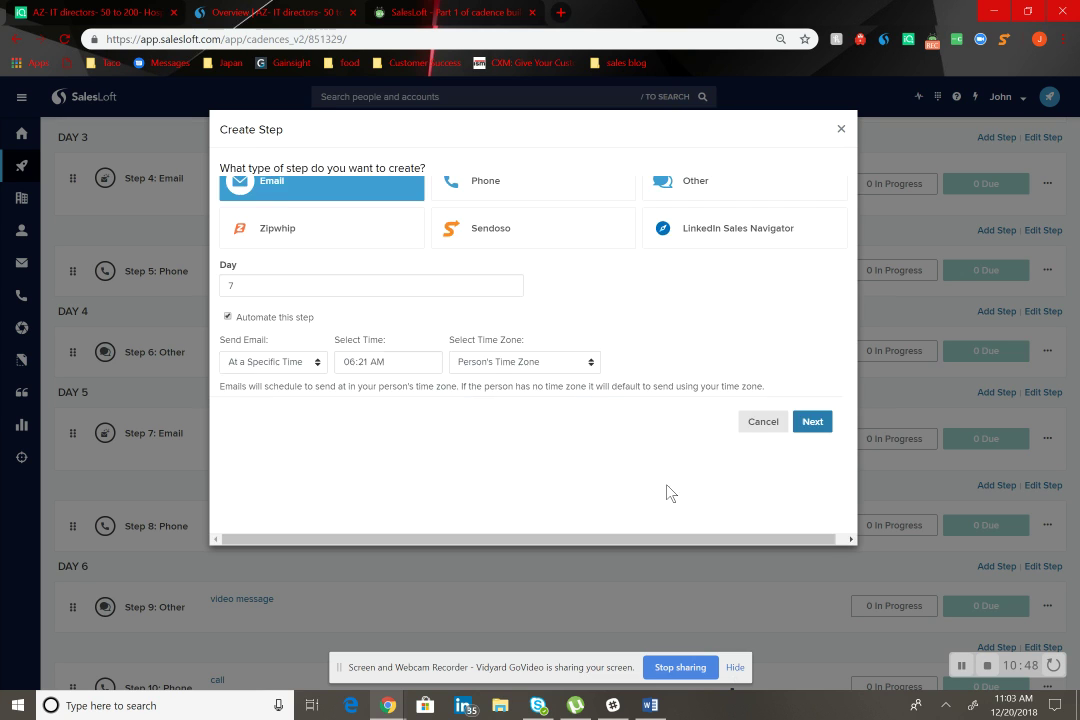
Step: Name the email step "Break up" and set it to start a new thread
text(Break up)
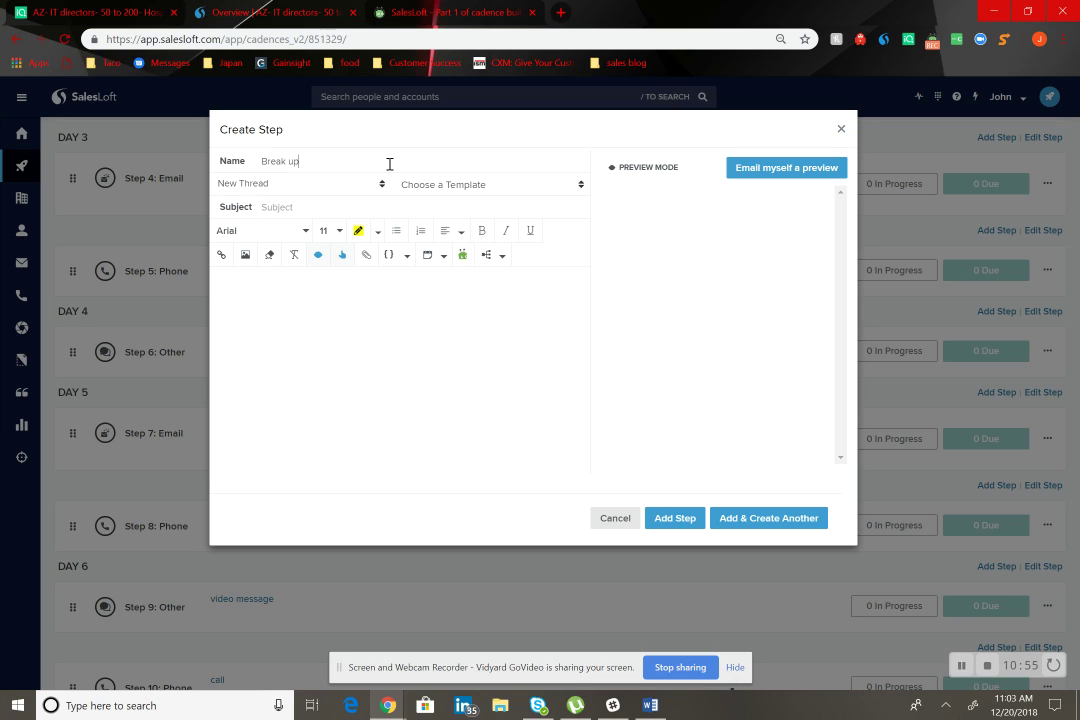
click(333, 186)
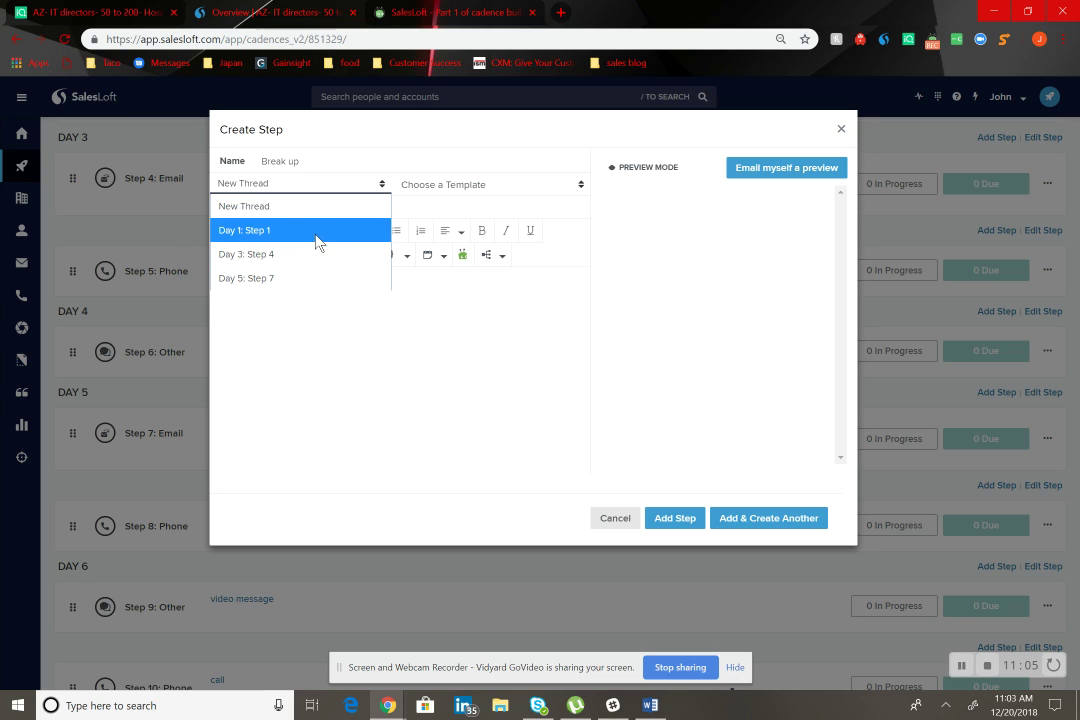
click(310, 281)
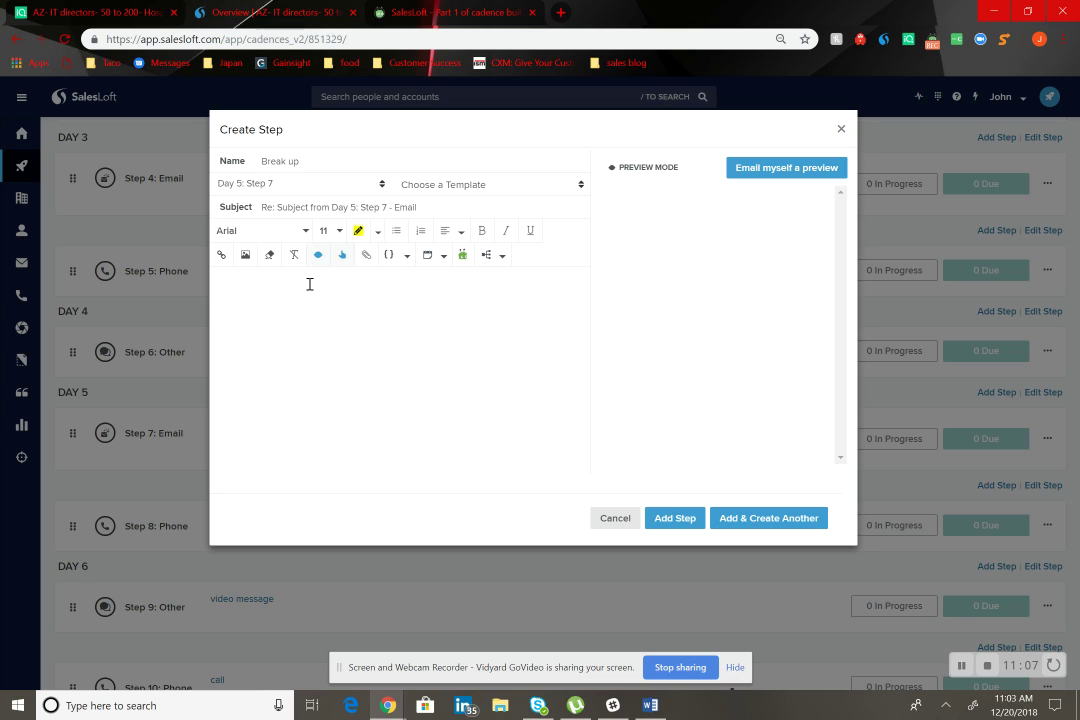
click(307, 185)
click(305, 206)
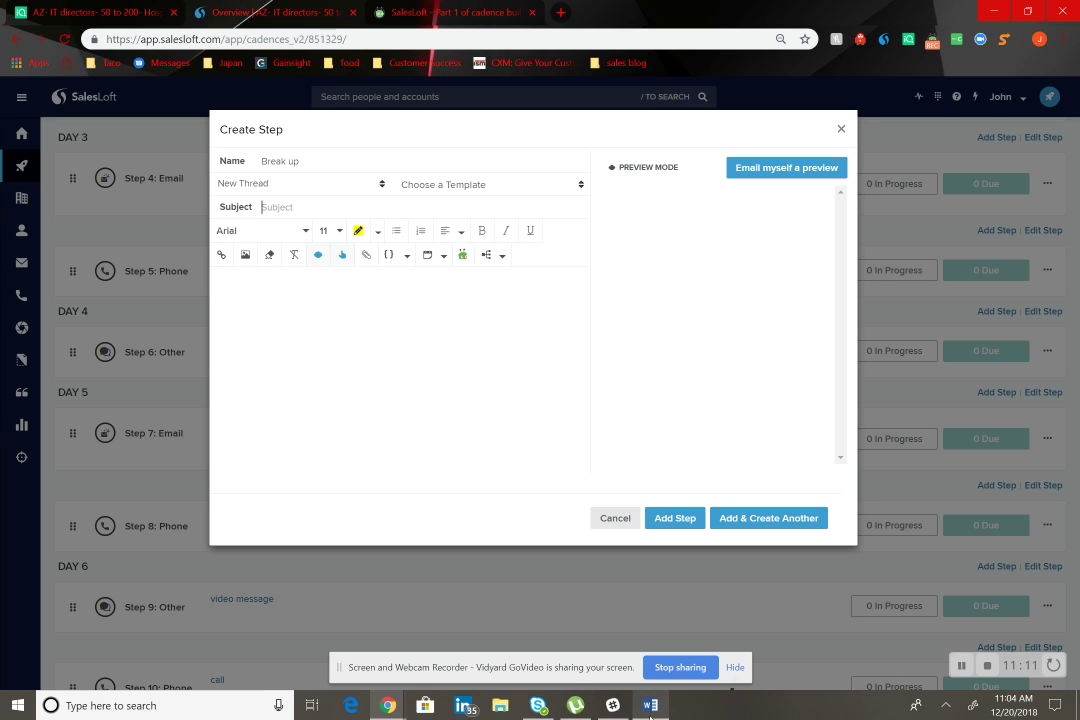
Step: Switch to the Word document and copy the Break up email body from "Since you haven't responded" through "sense for you."
key(alt+Tab)
scroll(527, 497, down, 10)
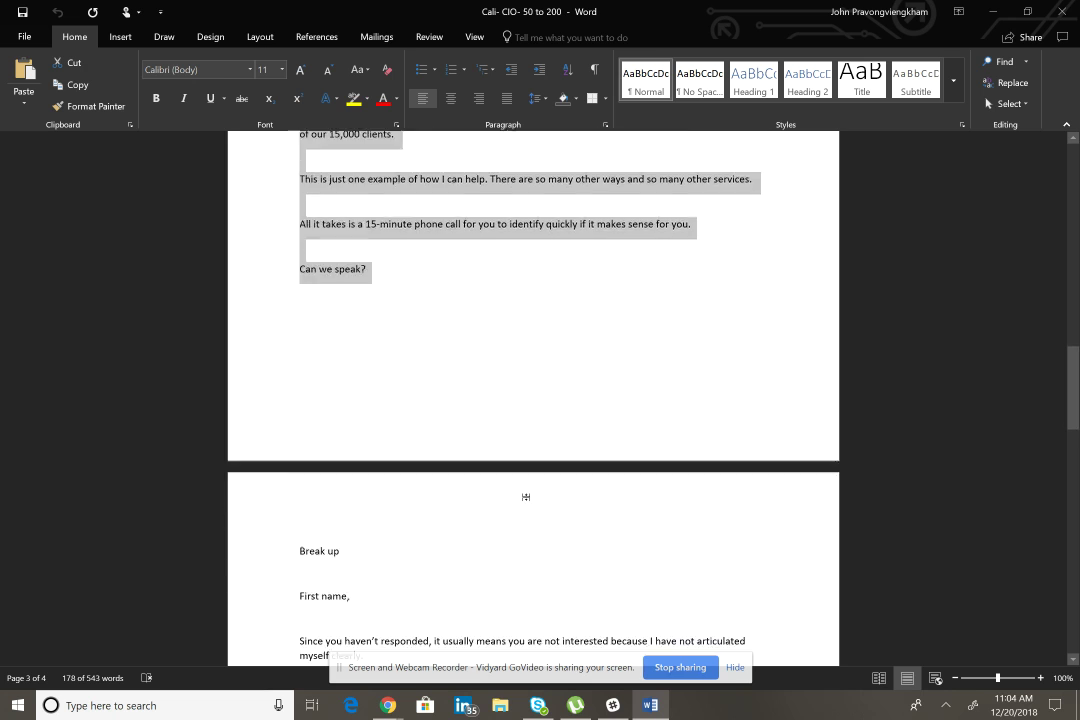
click(525, 497)
scroll(700, 514, up, 1)
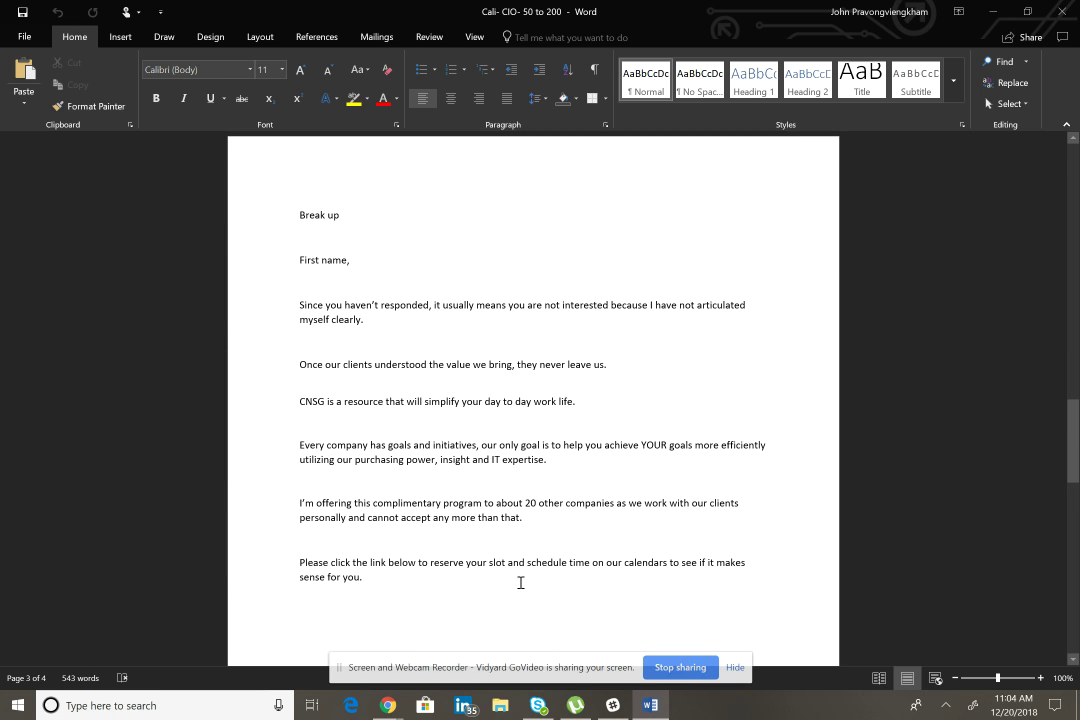
shift+click(338, 361)
shift+click(284, 306)
key(ctrl+c)
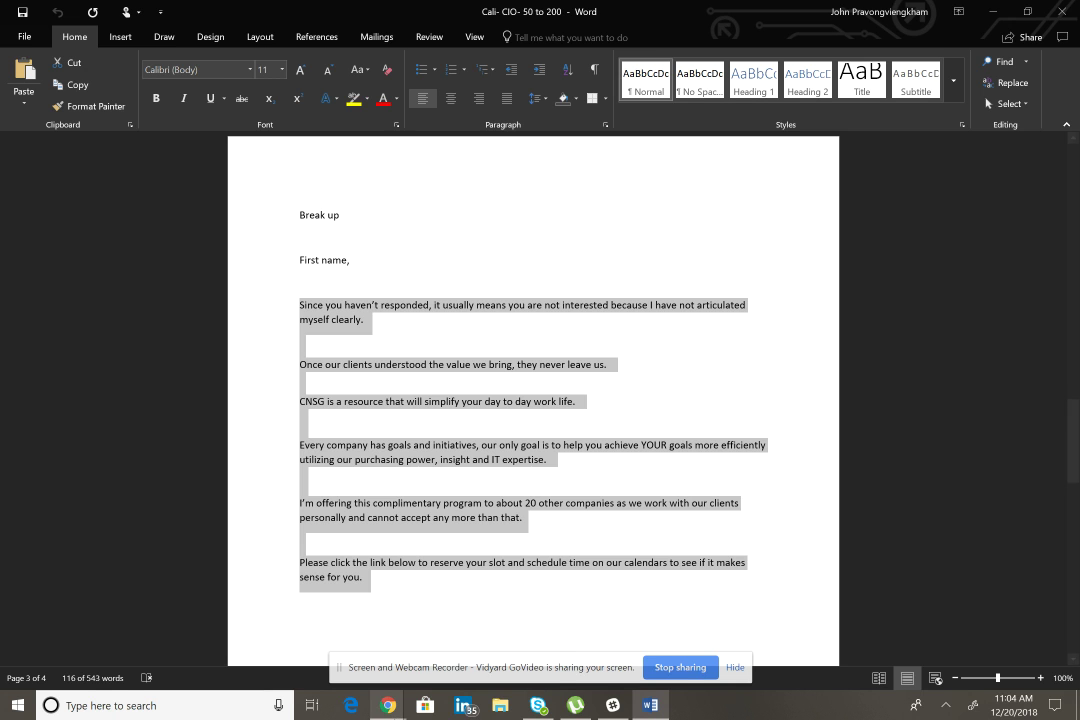
Step: Switch to SalesLoft in Chrome and paste the copied text into the body of the Break up email
click(388, 705)
click(343, 634)
click(320, 328)
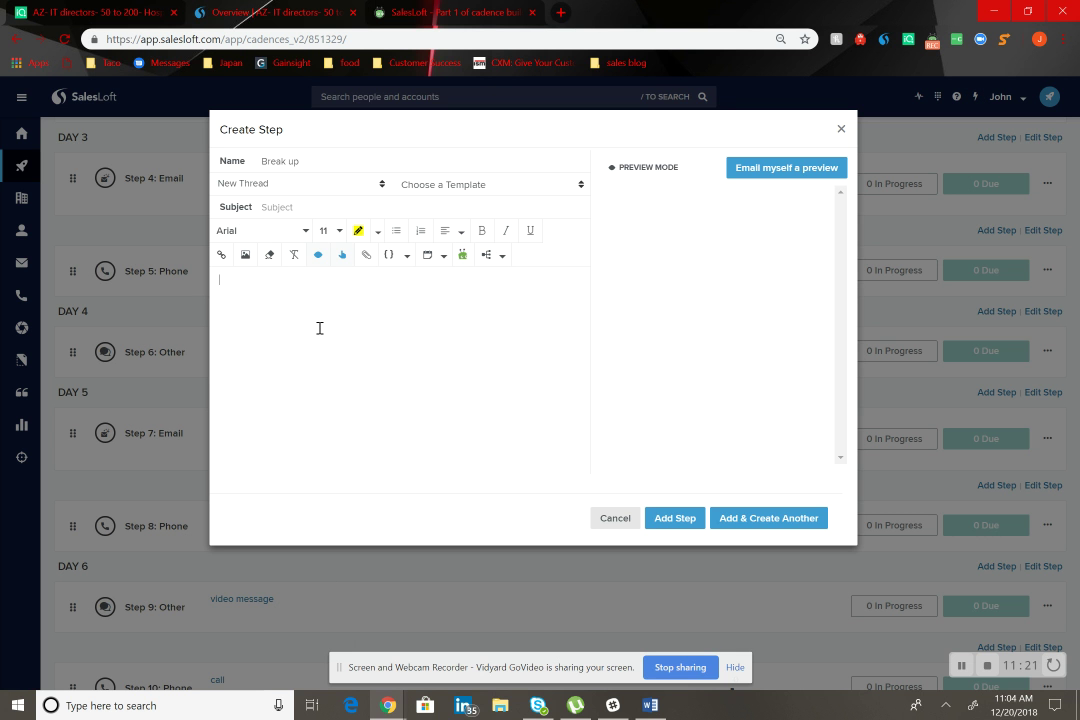
key(ctrl+v)
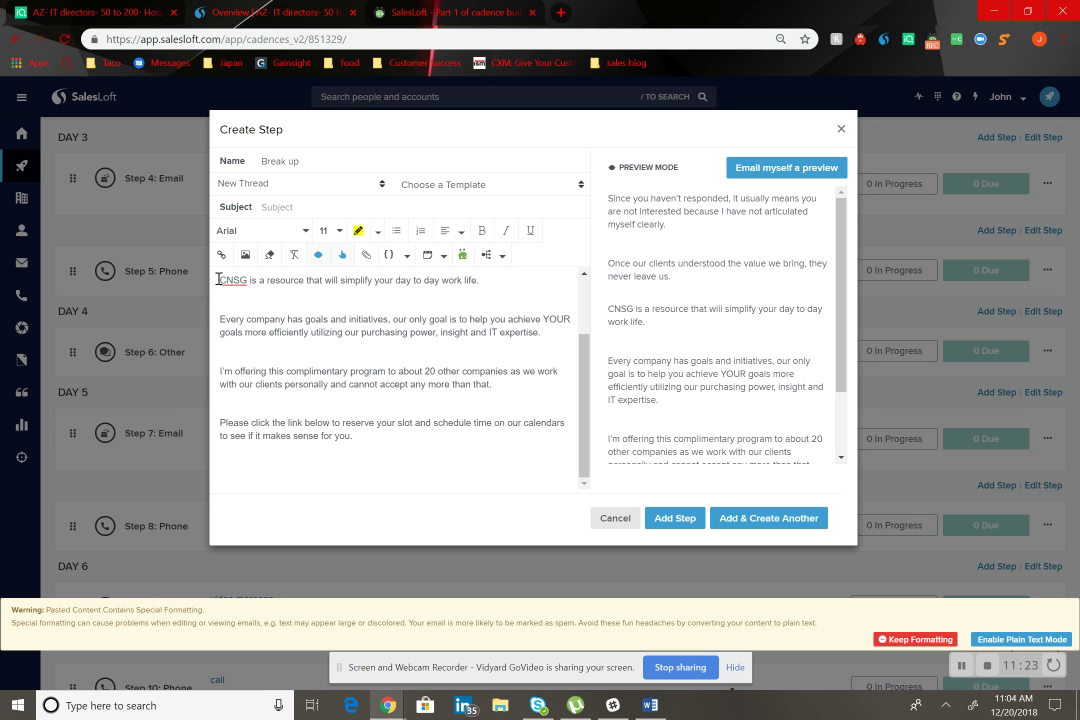
Step: Insert the first_name field below the "they never leave us" paragraph and remove the extra blank lines above it
scroll(218, 279, up, 1)
key(Return)
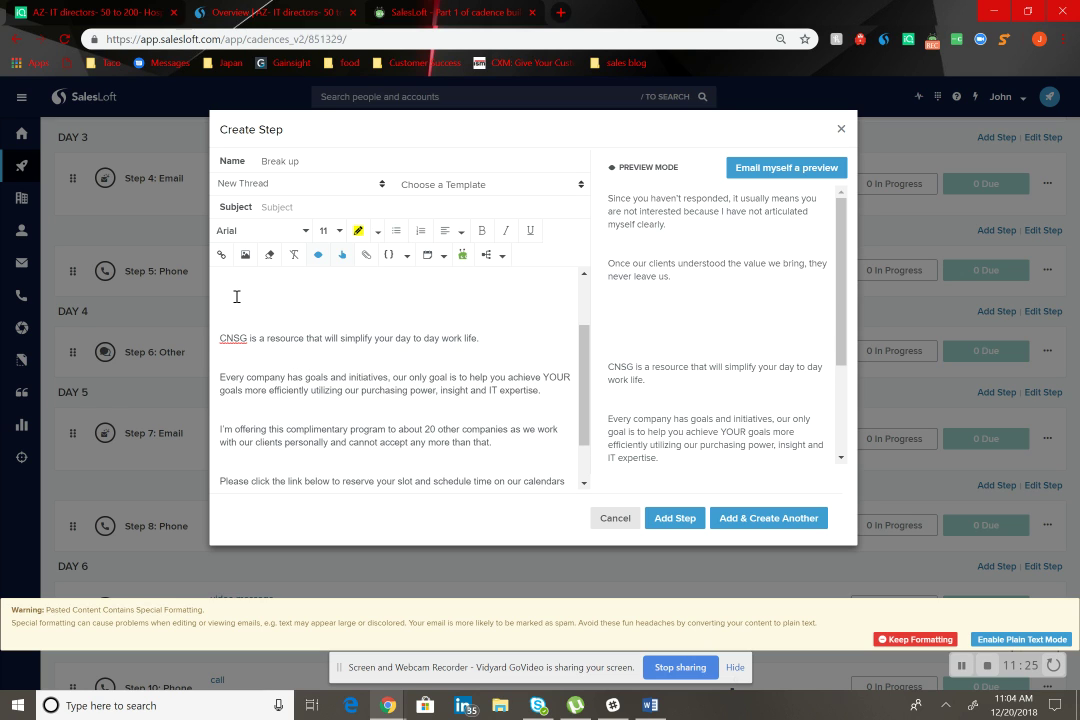
click(343, 255)
click(412, 305)
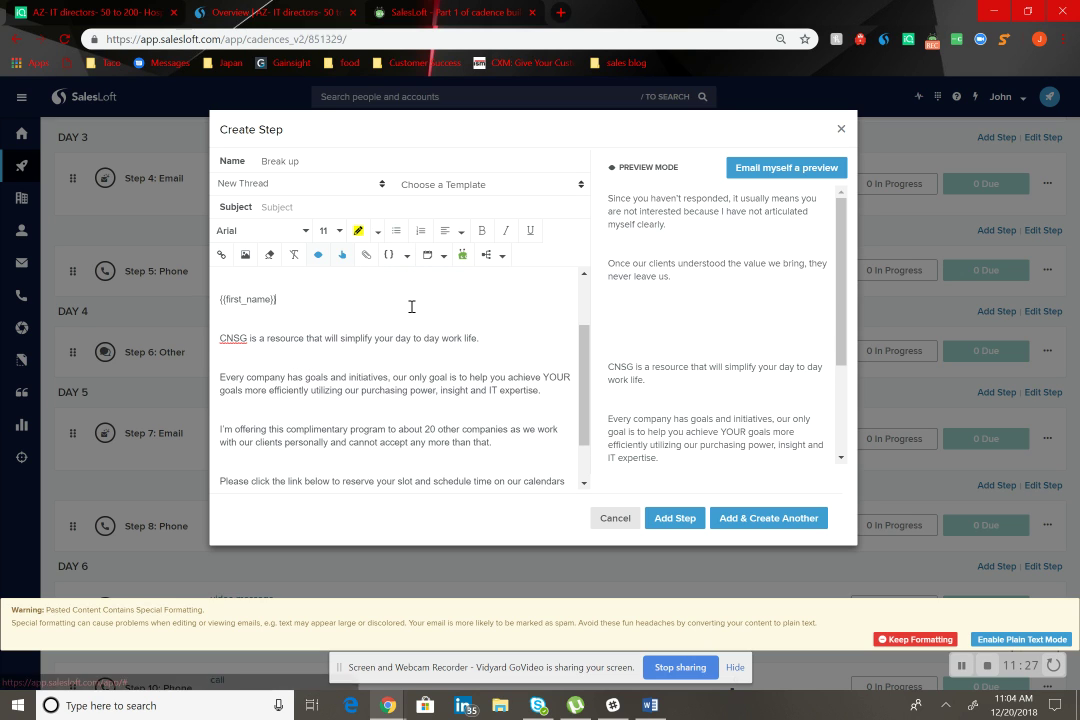
click(219, 285)
key(BackSpace)
key(BackSpace)
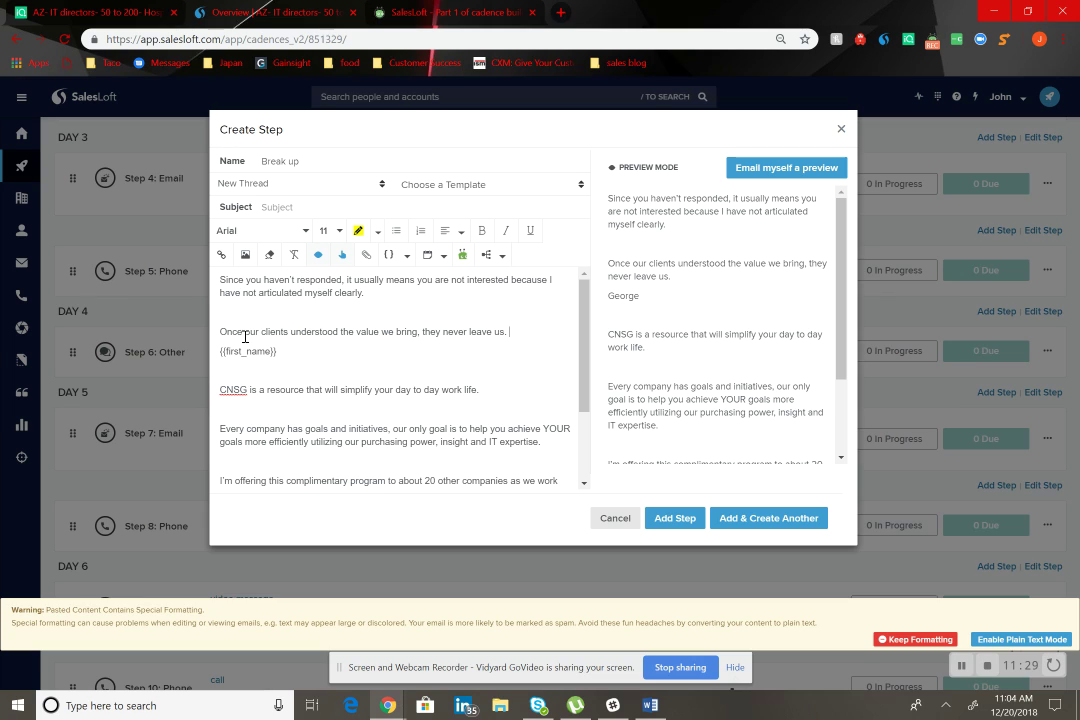
Step: Add two blank lines above the opening paragraph and insert a first_name field after "articulated myself clearly."
click(219, 279)
key(Return)
key(Return)
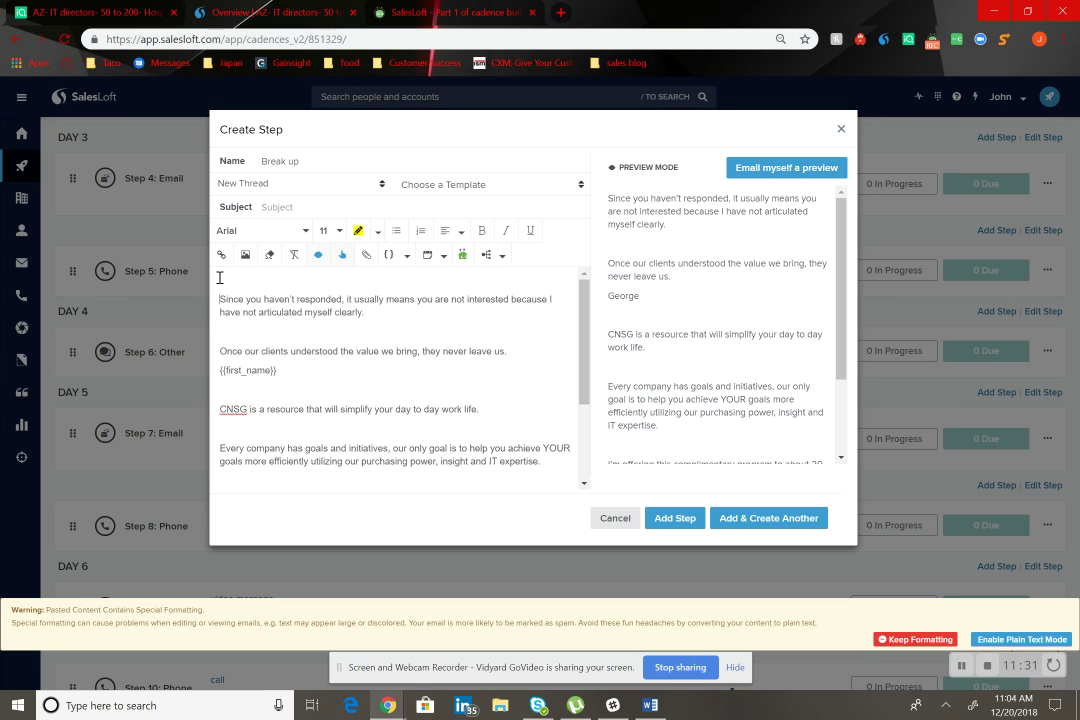
click(424, 260)
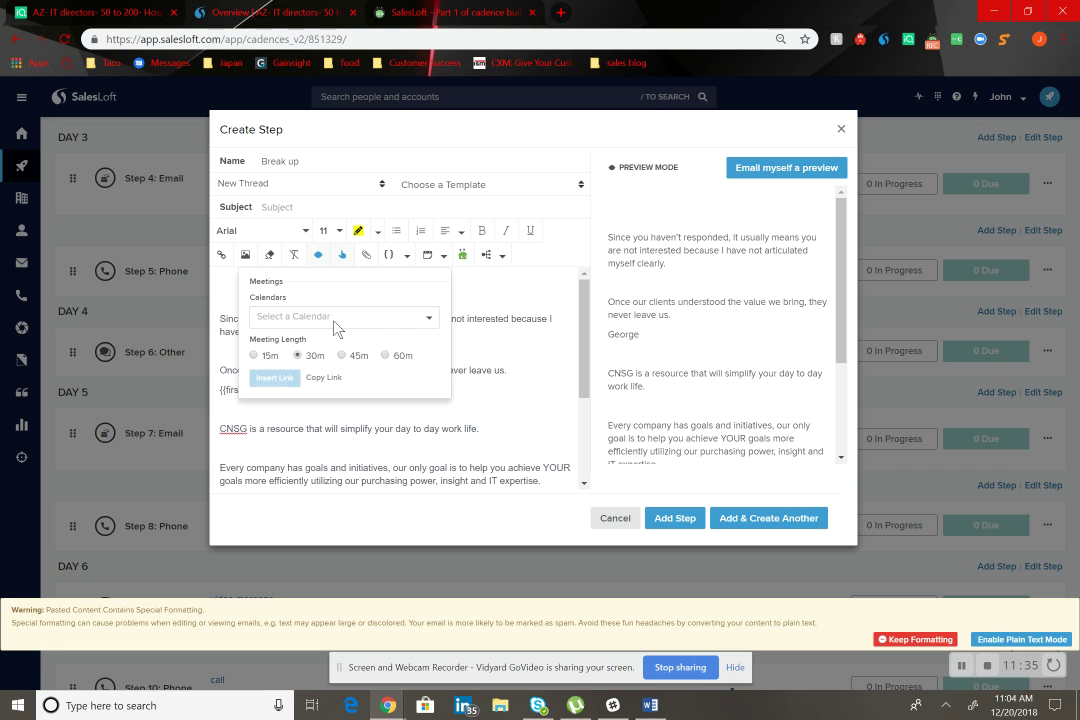
click(430, 276)
click(406, 255)
click(420, 303)
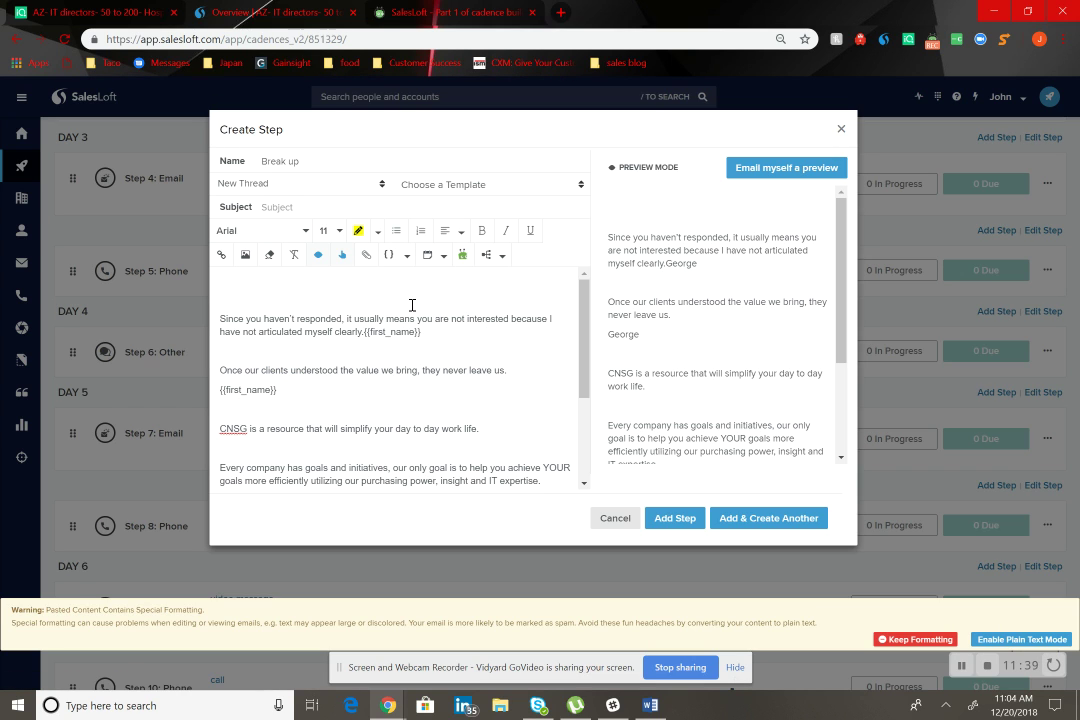
Step: Move the first_name field from below "they never leave us" to the start of the email as the greeting, followed by a comma
scroll(363, 299, down, 1)
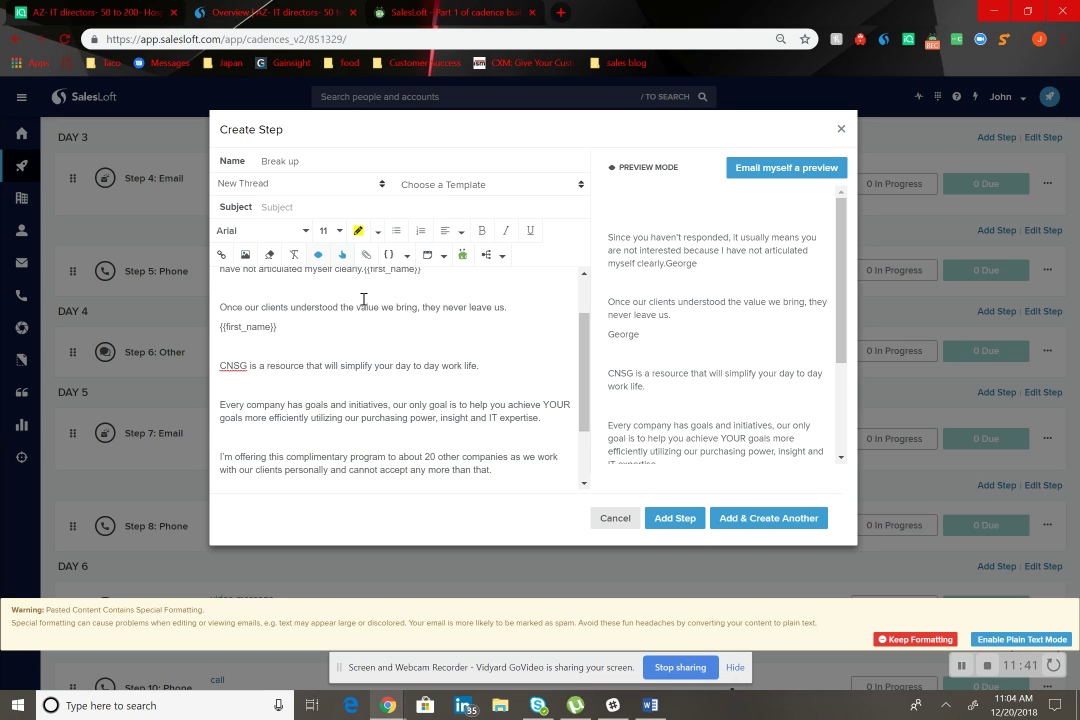
drag(301, 326, 208, 323)
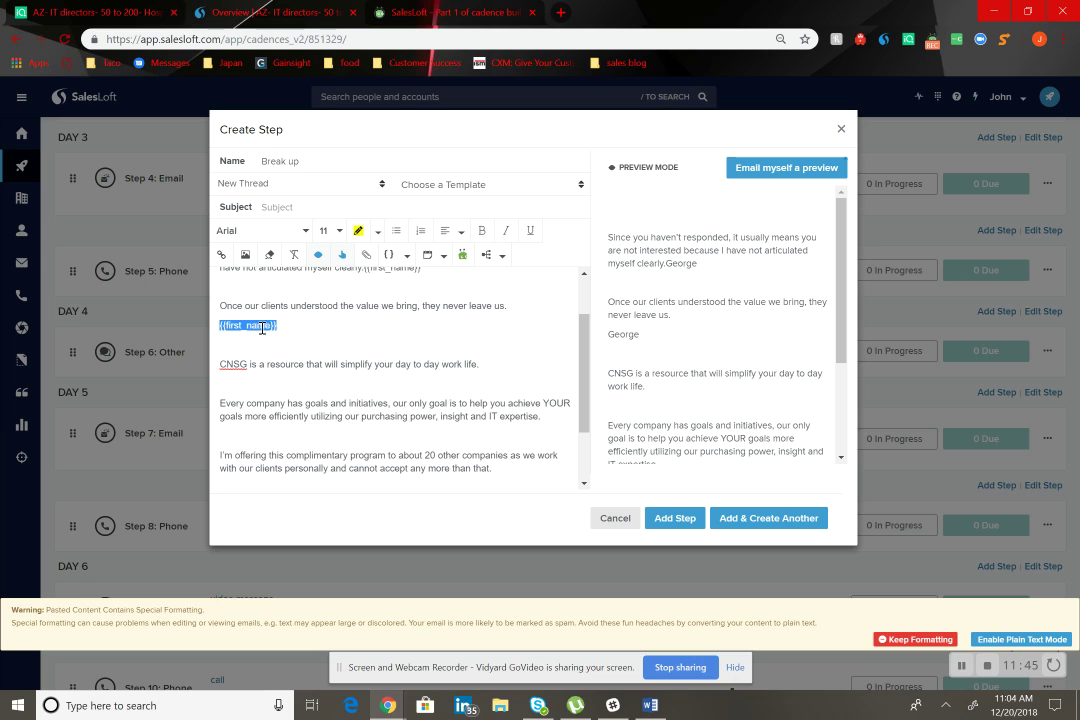
right_click(263, 328)
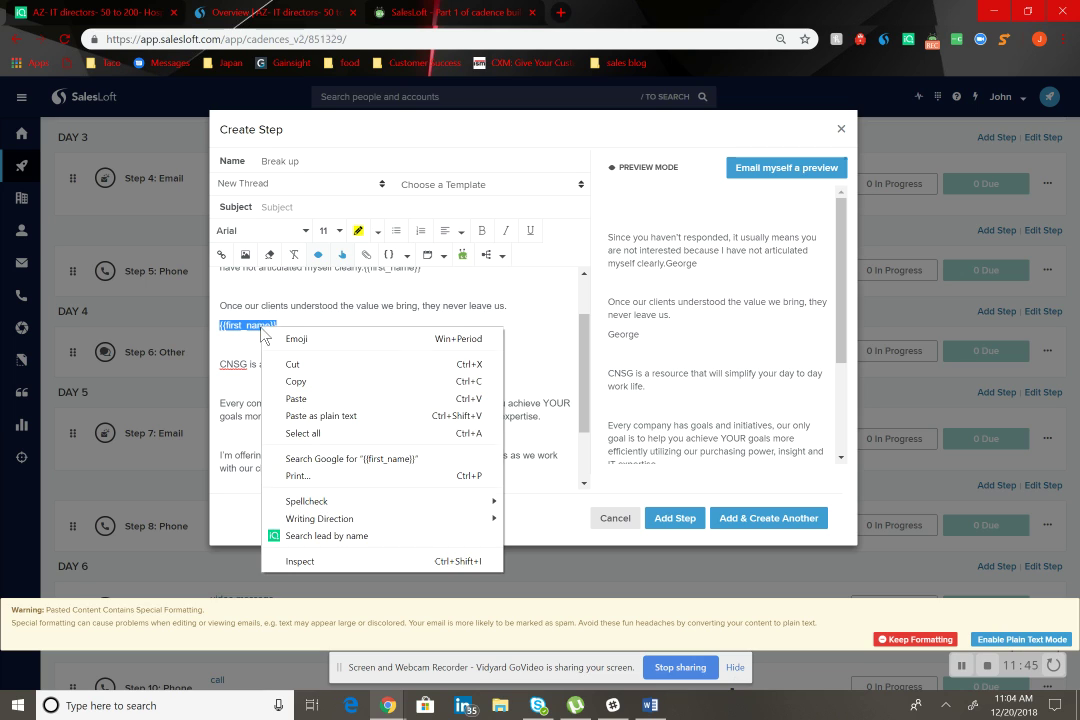
click(310, 366)
scroll(310, 368, up, 1)
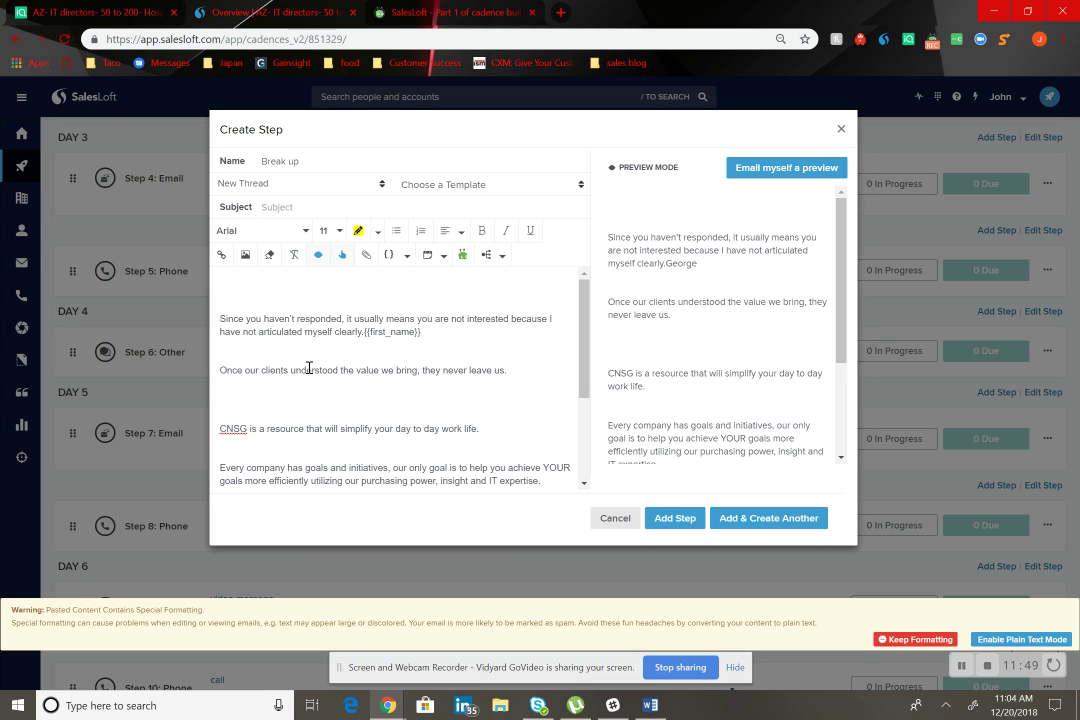
scroll(311, 370, down, 3)
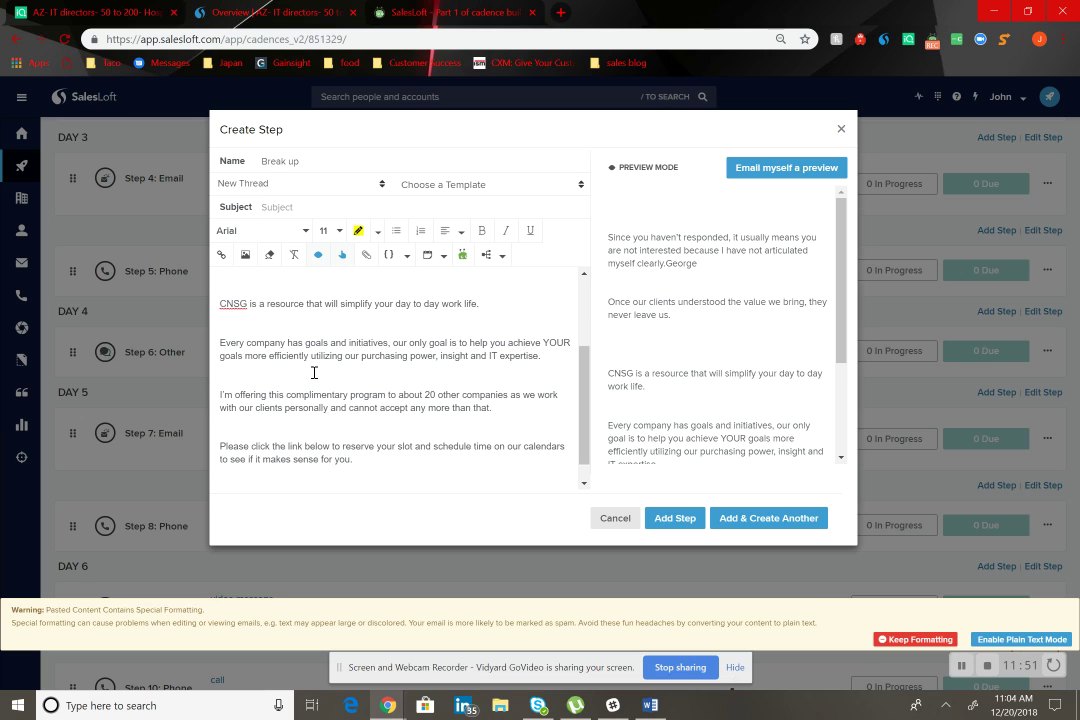
scroll(314, 372, up, 3)
click(262, 298)
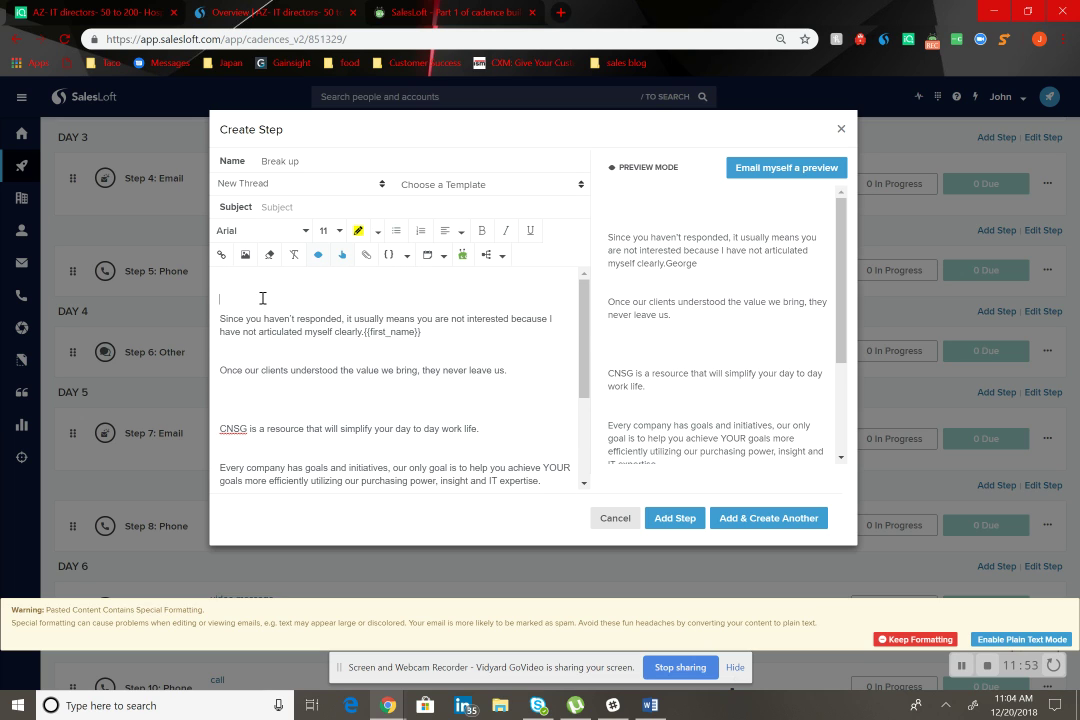
key(ctrl+v)
text(,)
Step: Tidy the spacing between the "they never leave us." and "CNSG is a resource" paragraphs, leaving one blank line
click(283, 407)
key(BackSpace)
click(530, 369)
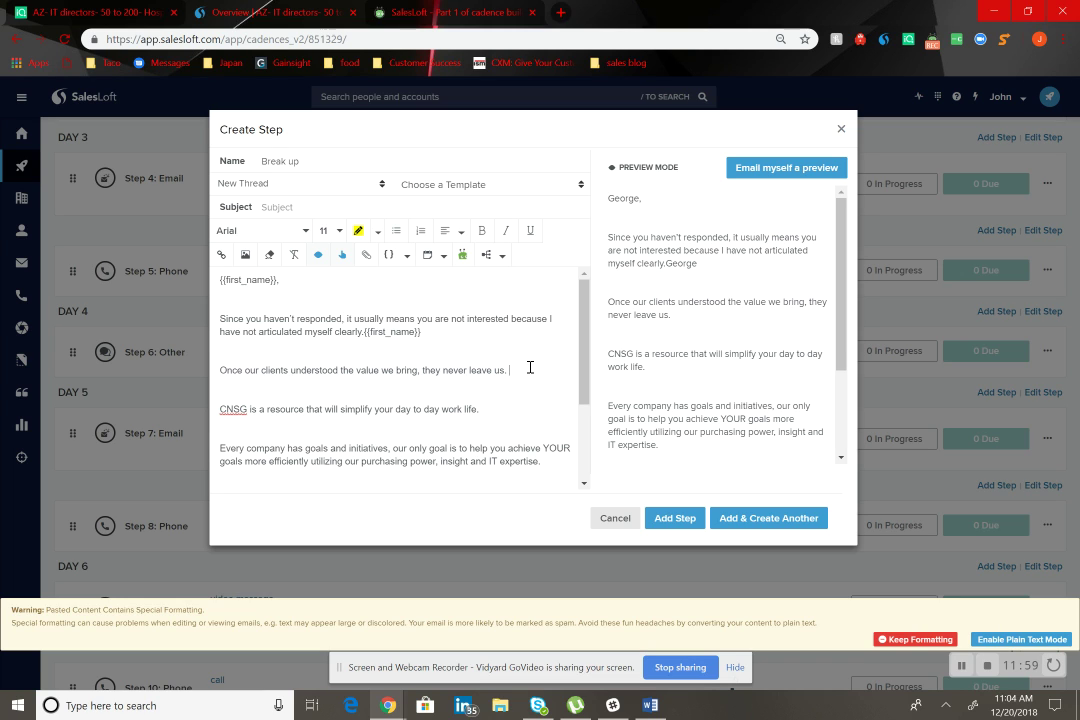
key(BackSpace)
text(.)
key(BackSpace)
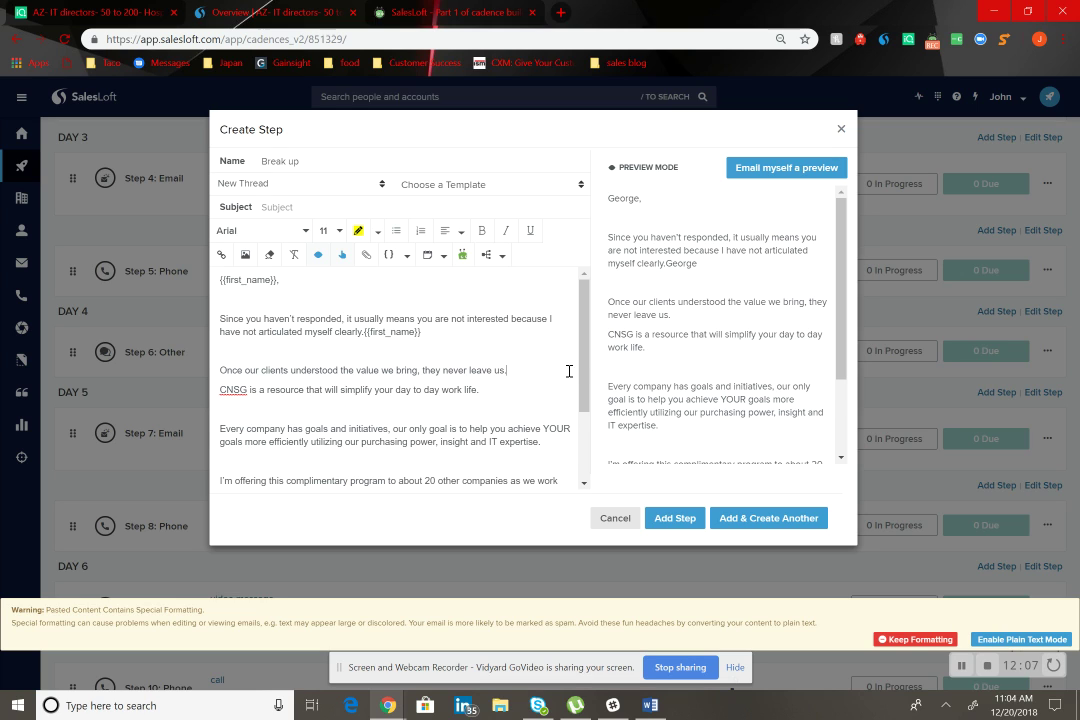
key(Return)
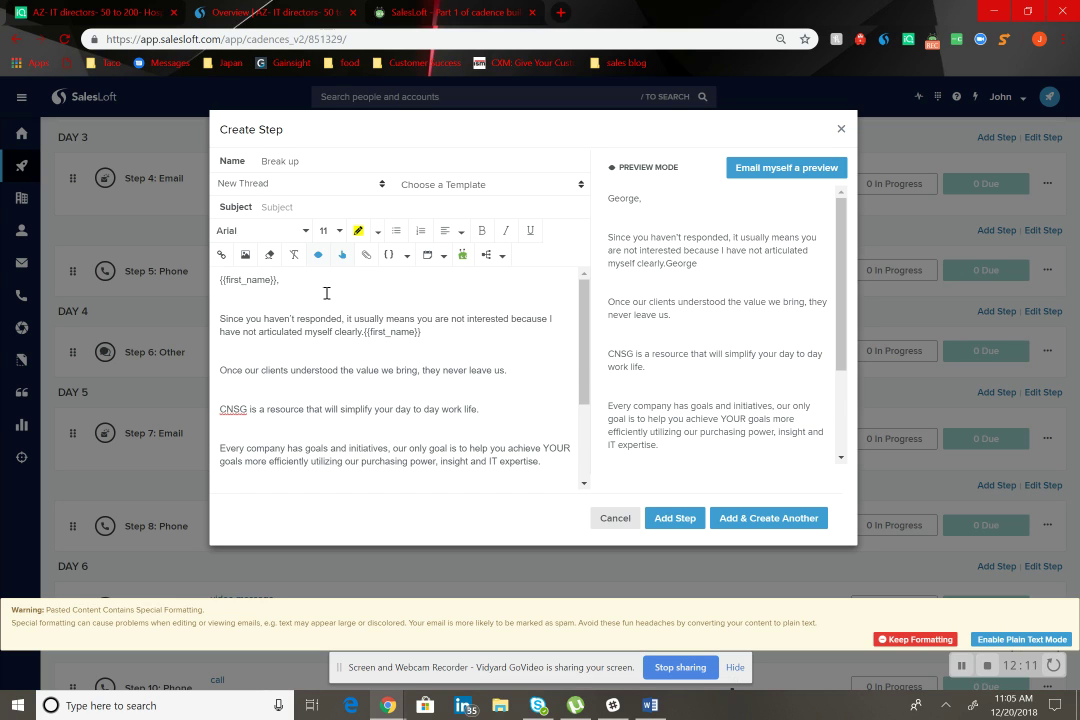
Step: Insert a 30-minute meeting booking link for the sender's calendar below the closing paragraph of the email
scroll(277, 396, down, 1)
scroll(277, 396, down, 2)
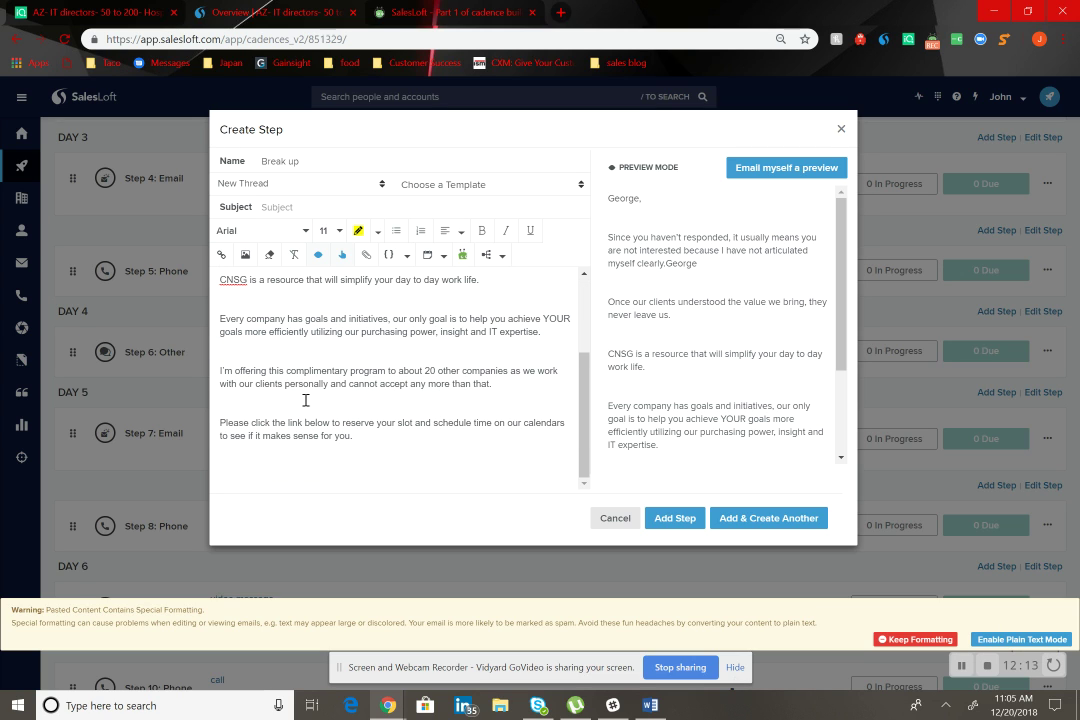
click(383, 457)
key(Return)
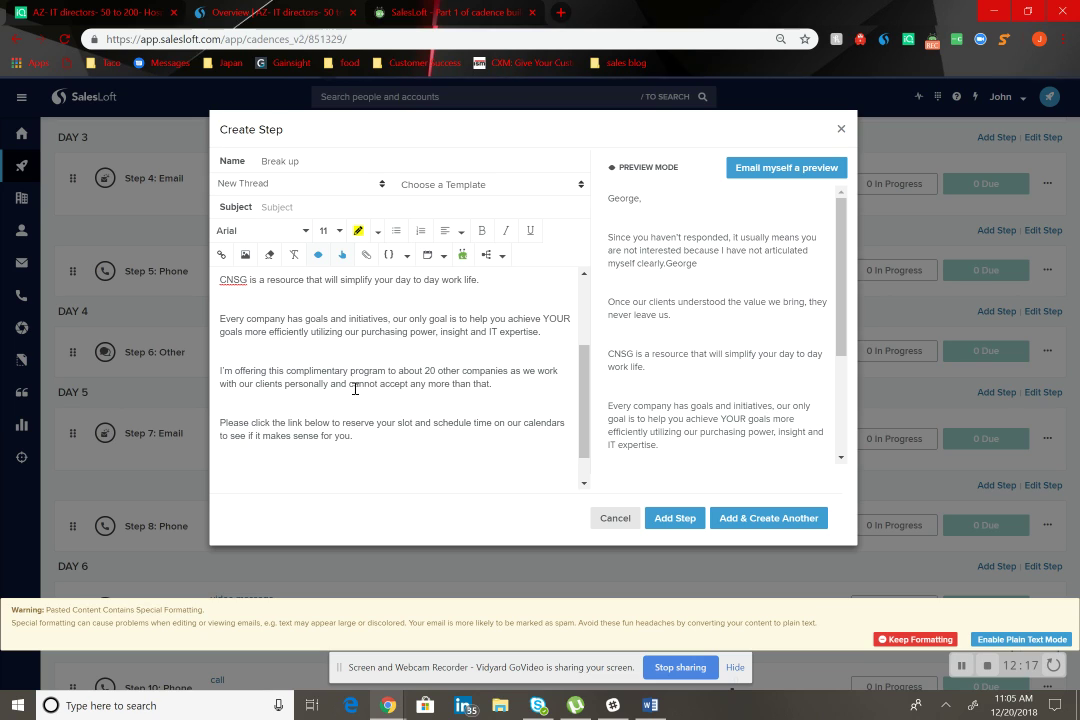
click(427, 255)
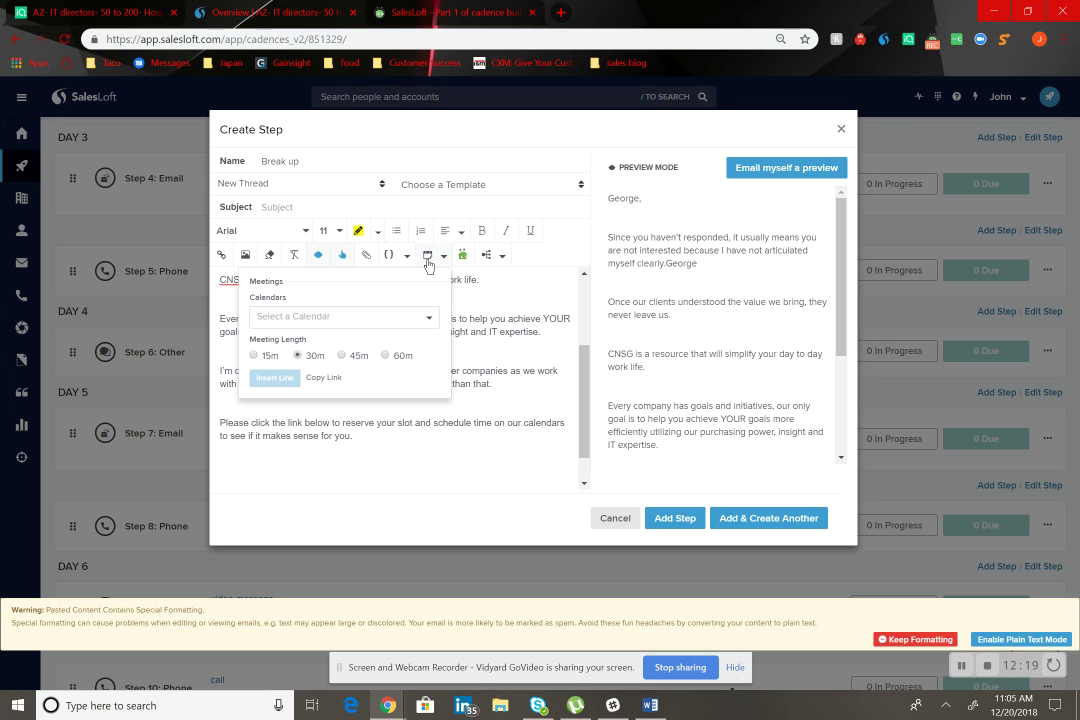
click(383, 315)
click(352, 343)
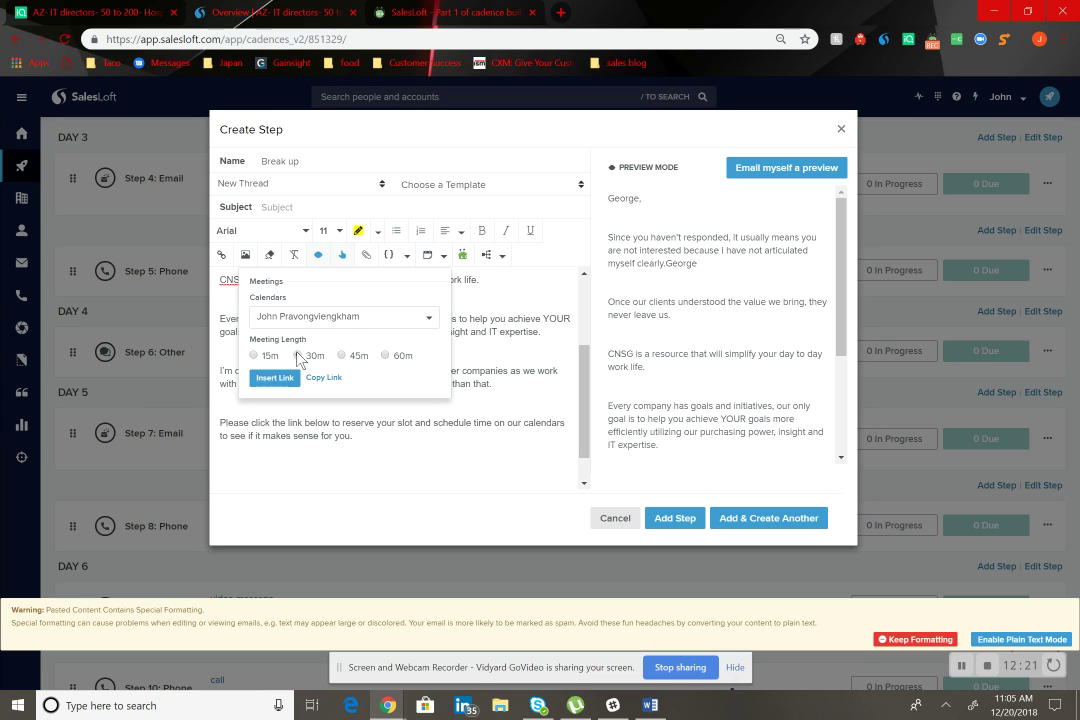
click(266, 379)
Step: Set the email subject to "DId i do something wrong?", check the body, and save the step to continue with another
scroll(360, 385, up, 5)
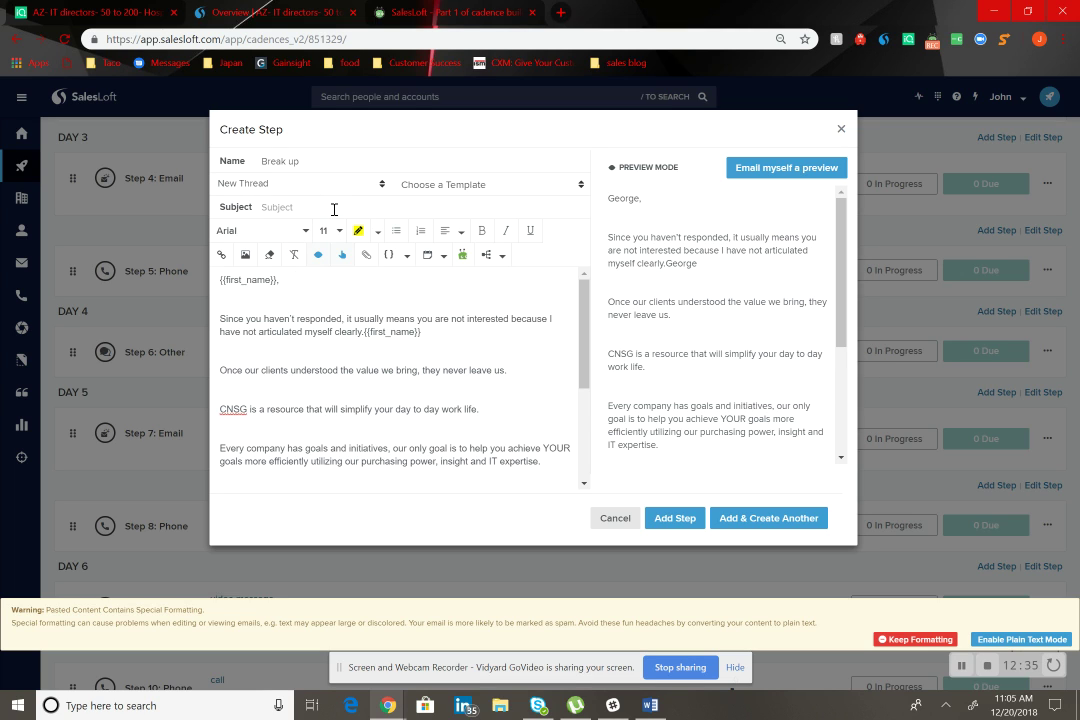
text(Did I do something wrong?)
scroll(441, 344, down, 1)
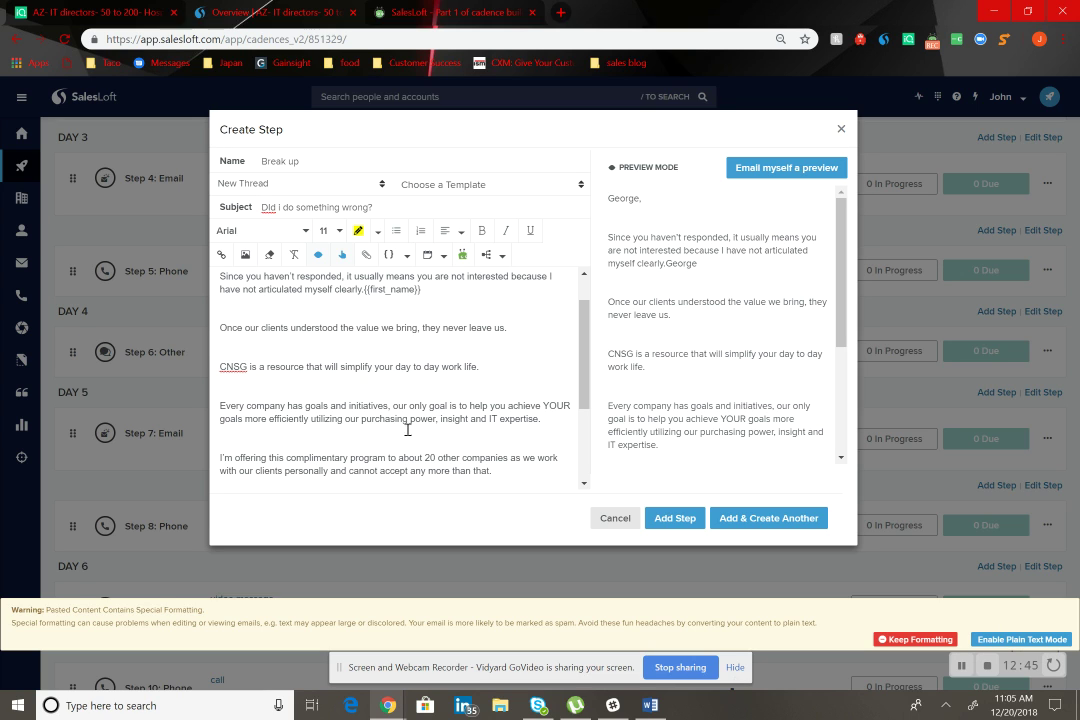
scroll(368, 440, down, 2)
scroll(368, 440, down, 1)
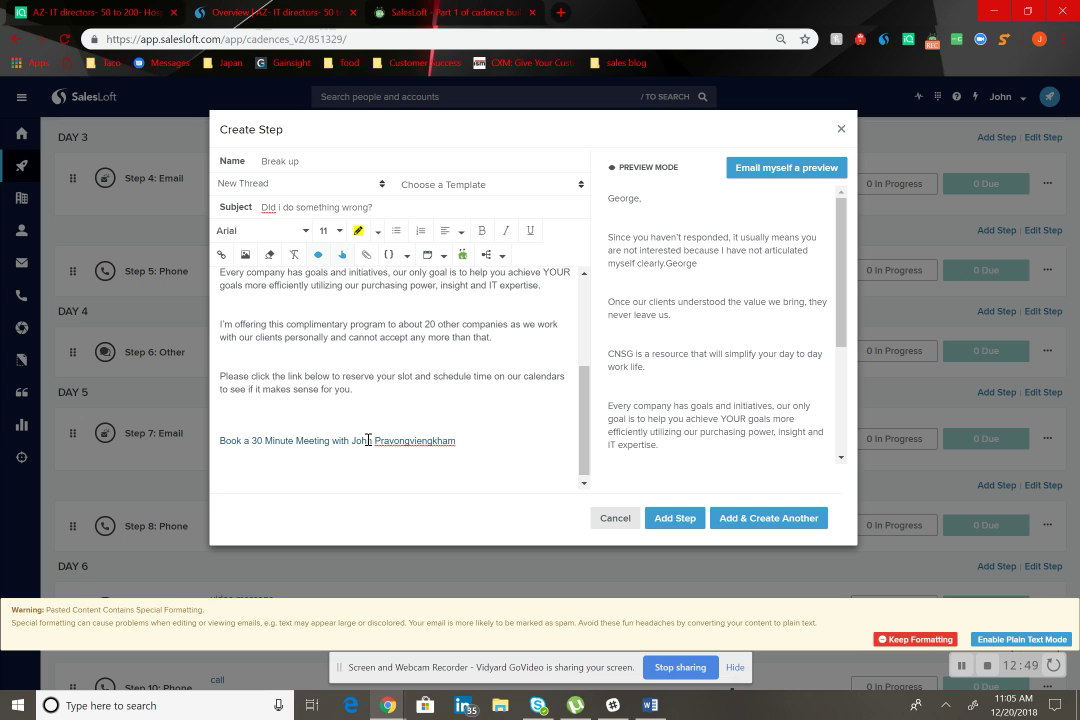
scroll(368, 440, up, 4)
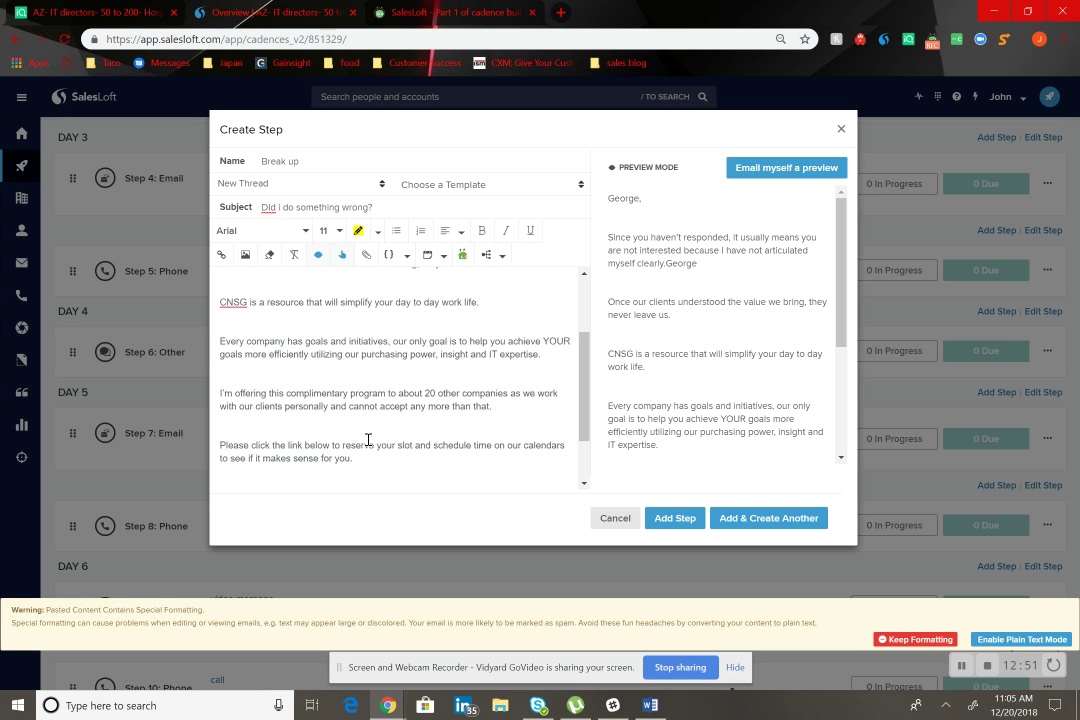
scroll(368, 440, down, 1)
scroll(368, 440, down, 2)
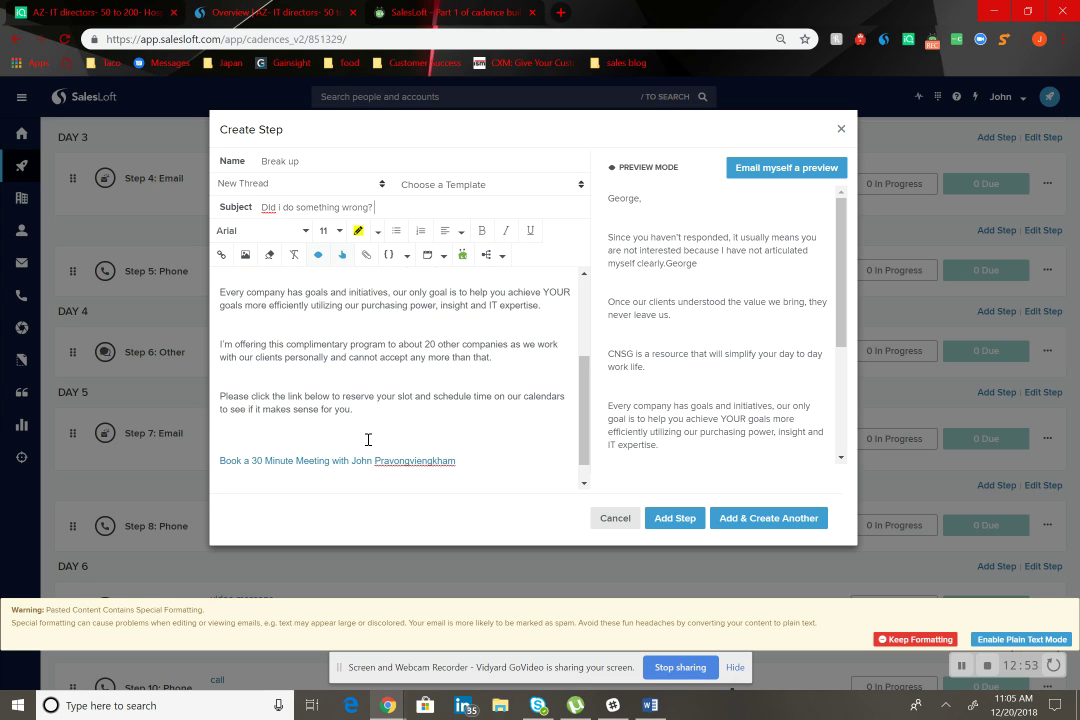
scroll(418, 320, down, 1)
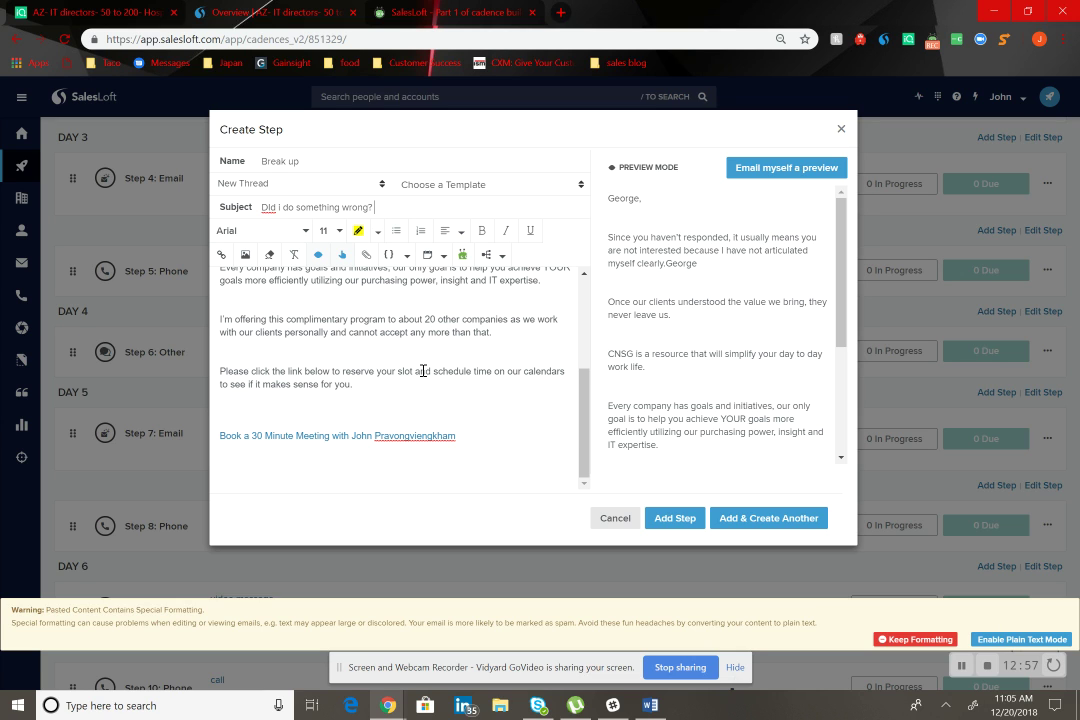
scroll(466, 328, up, 4)
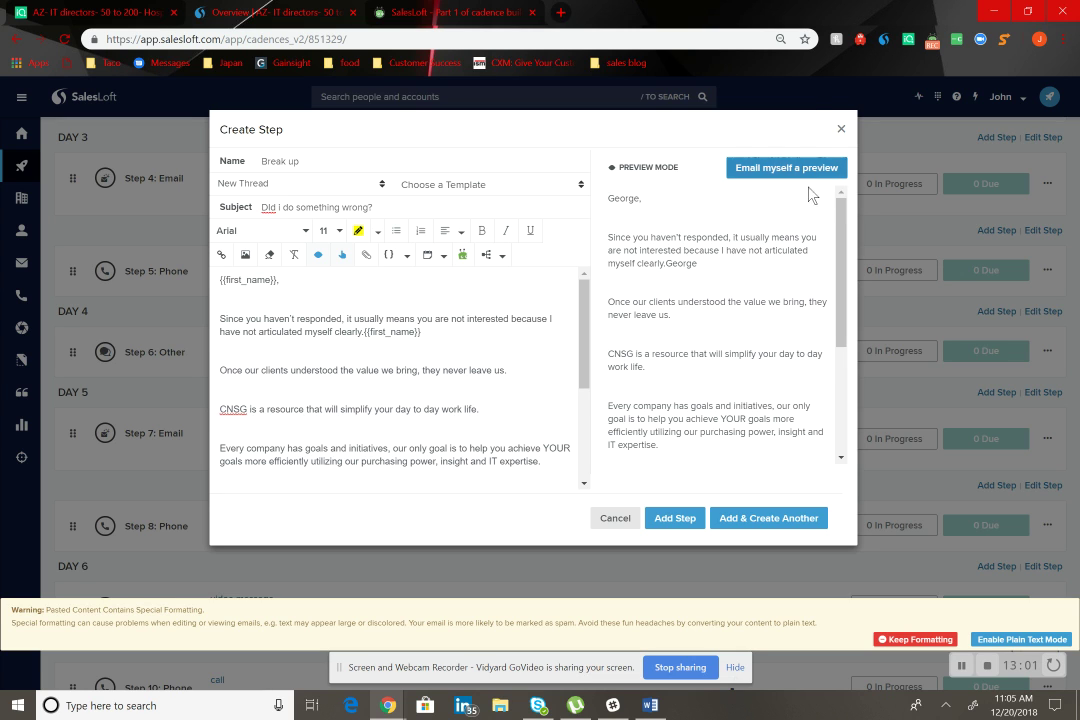
click(759, 518)
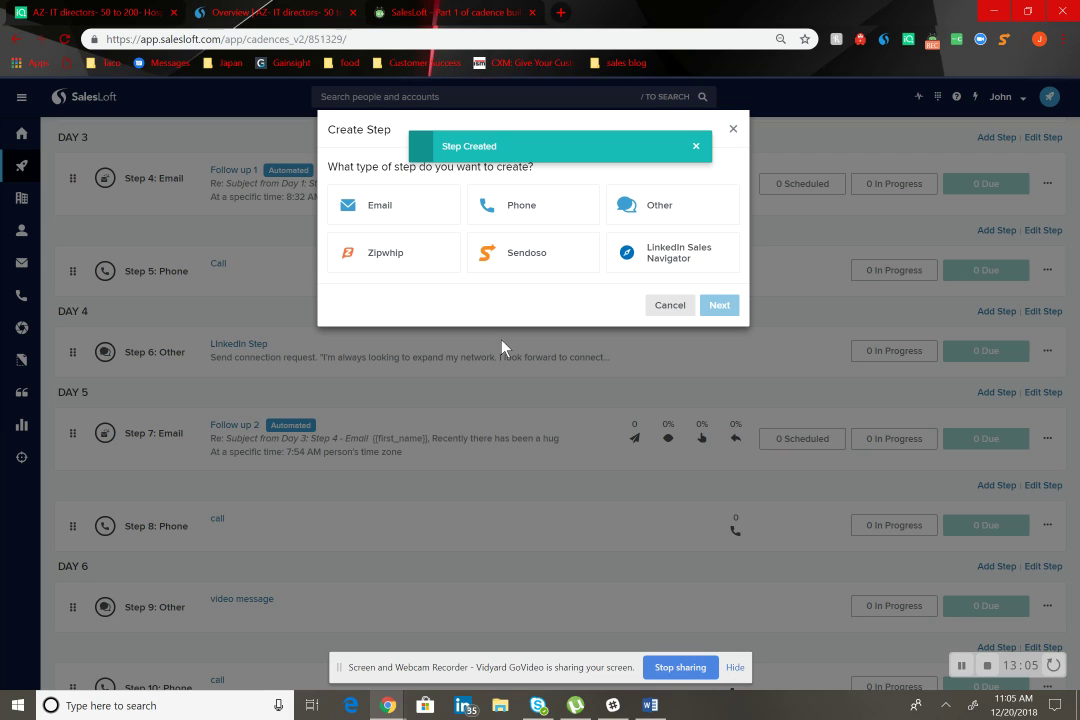
Step: Add a Day 7 phone step named "Call" to the cadence
click(489, 218)
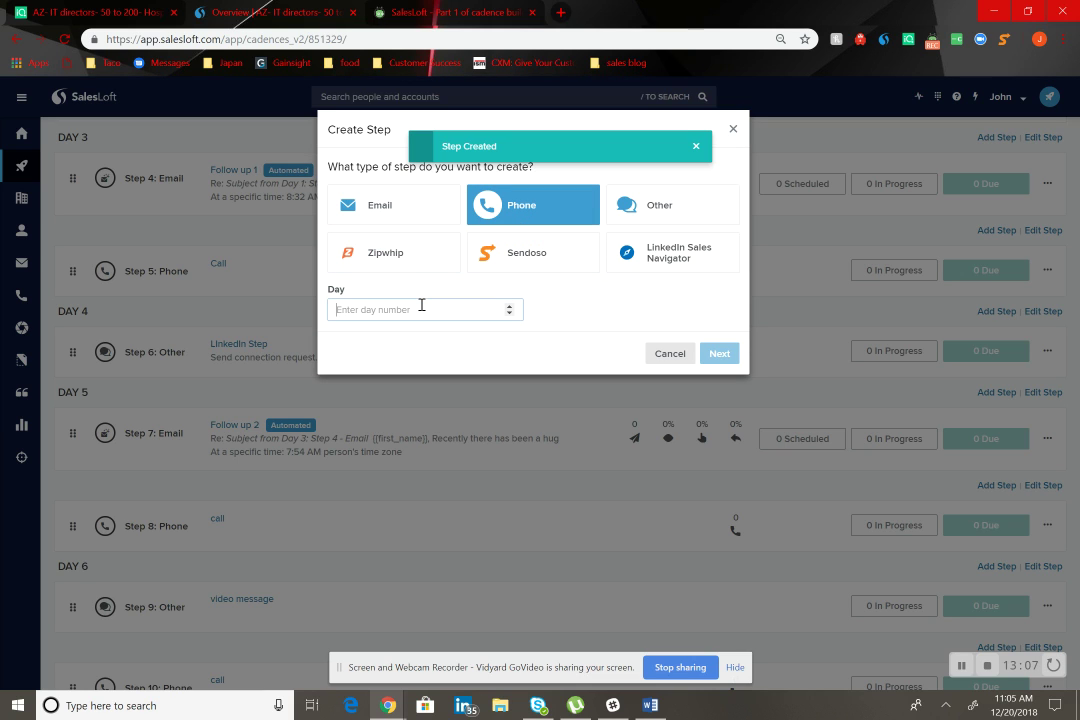
text(1)
key(BackSpace)
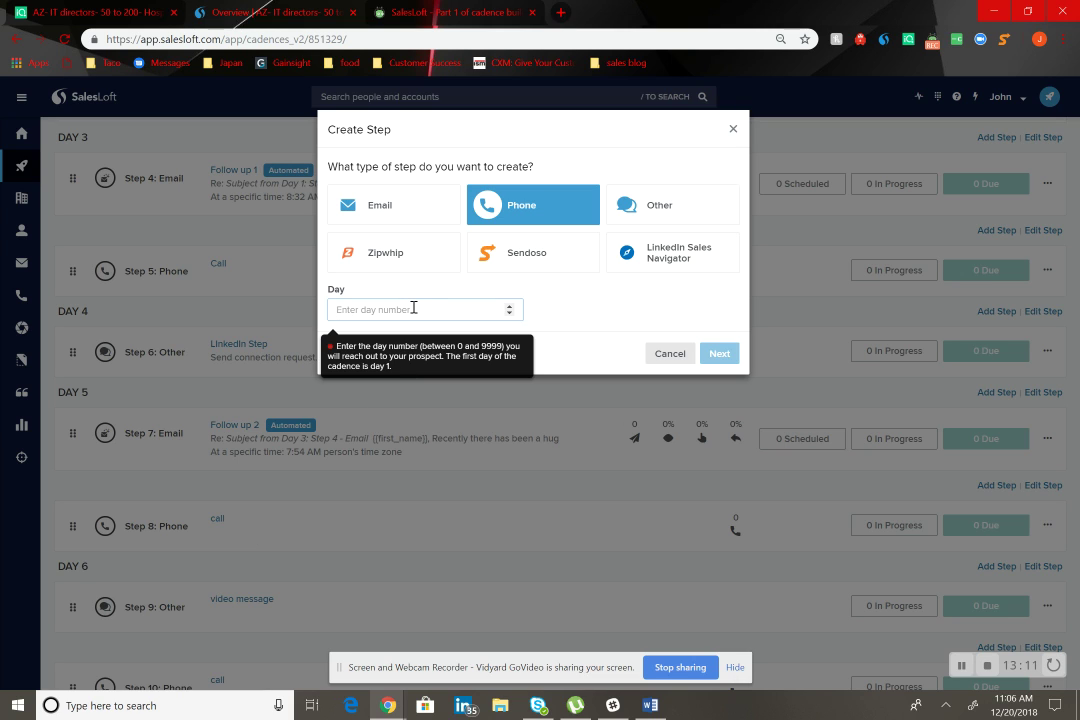
text(7)
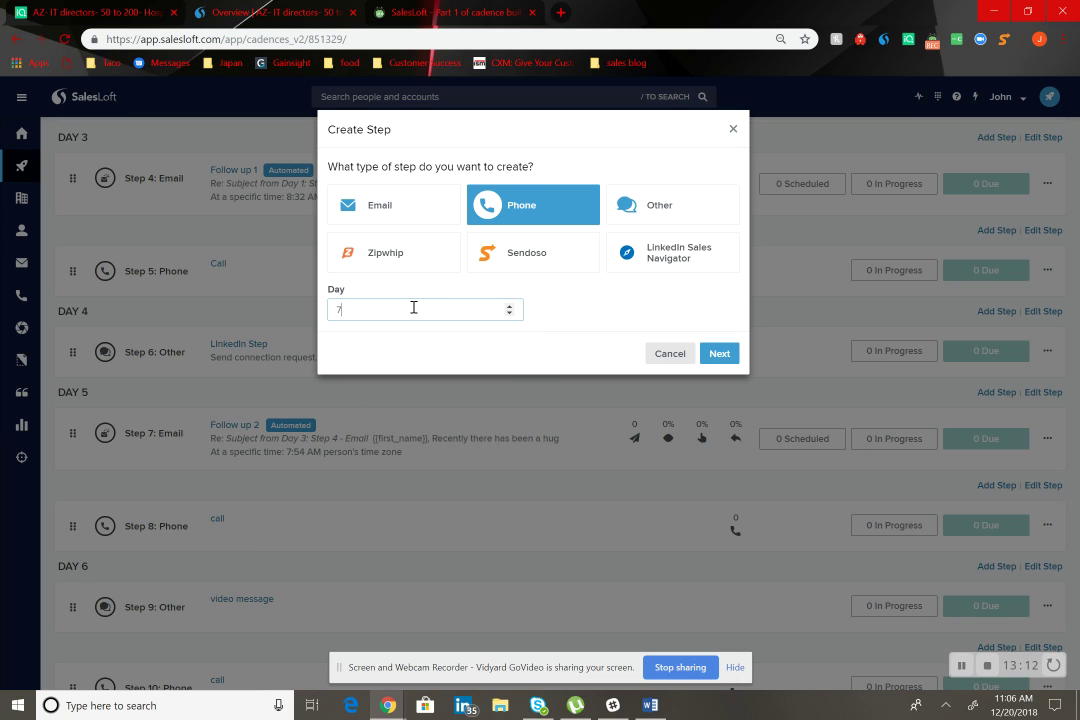
click(718, 353)
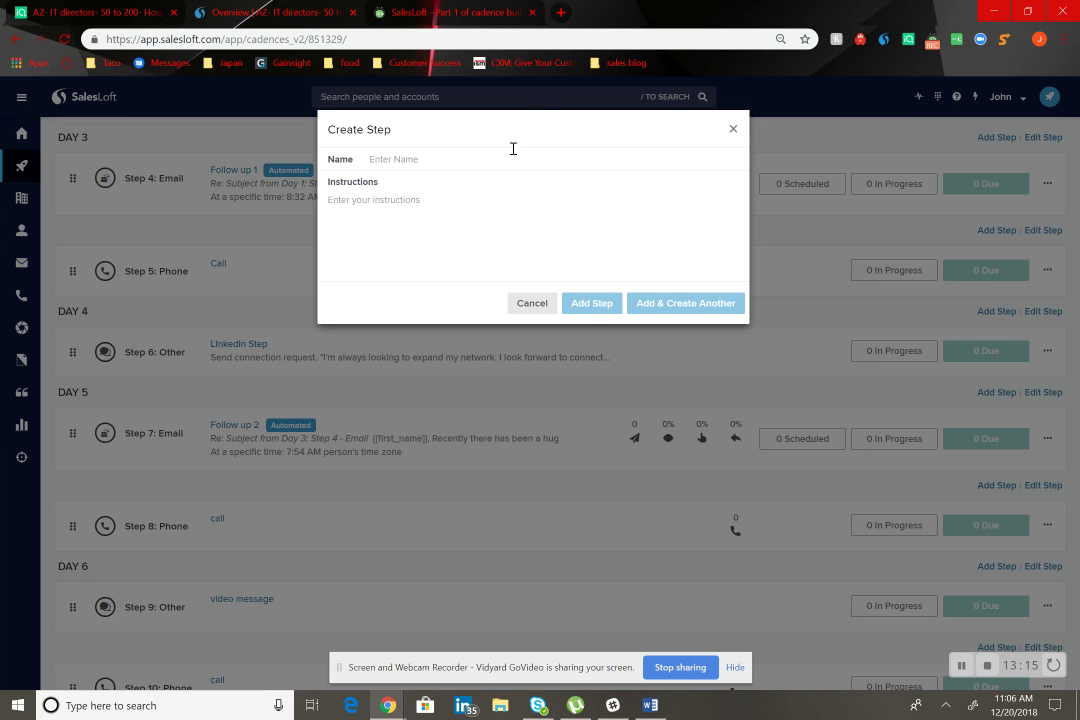
text(Call)
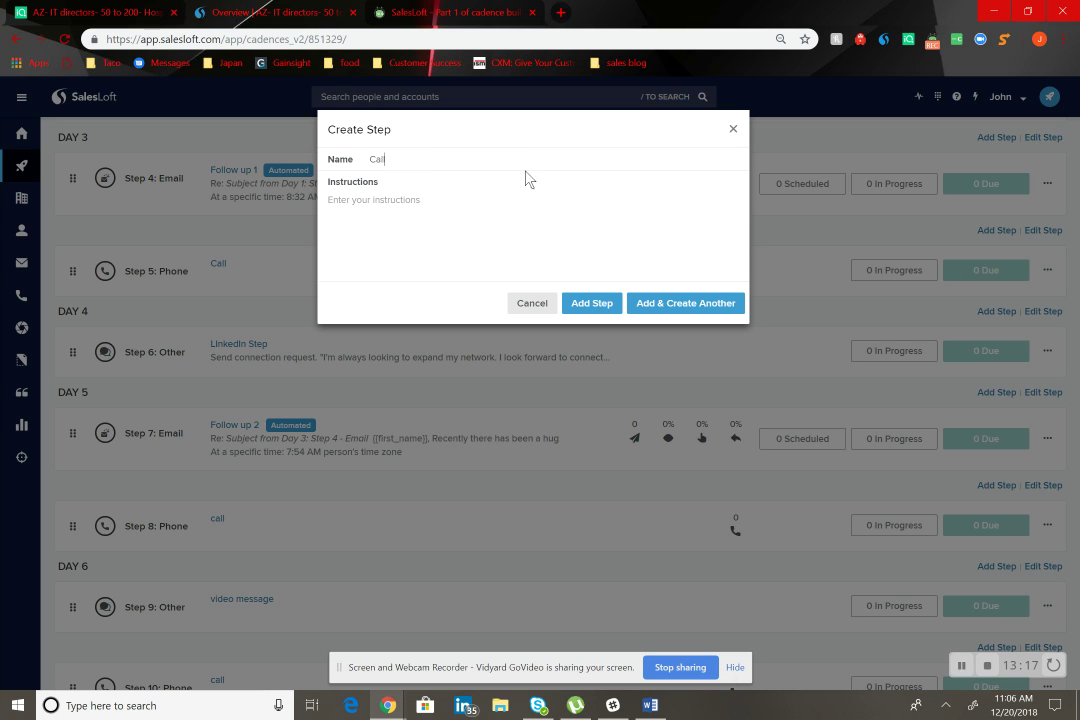
click(598, 310)
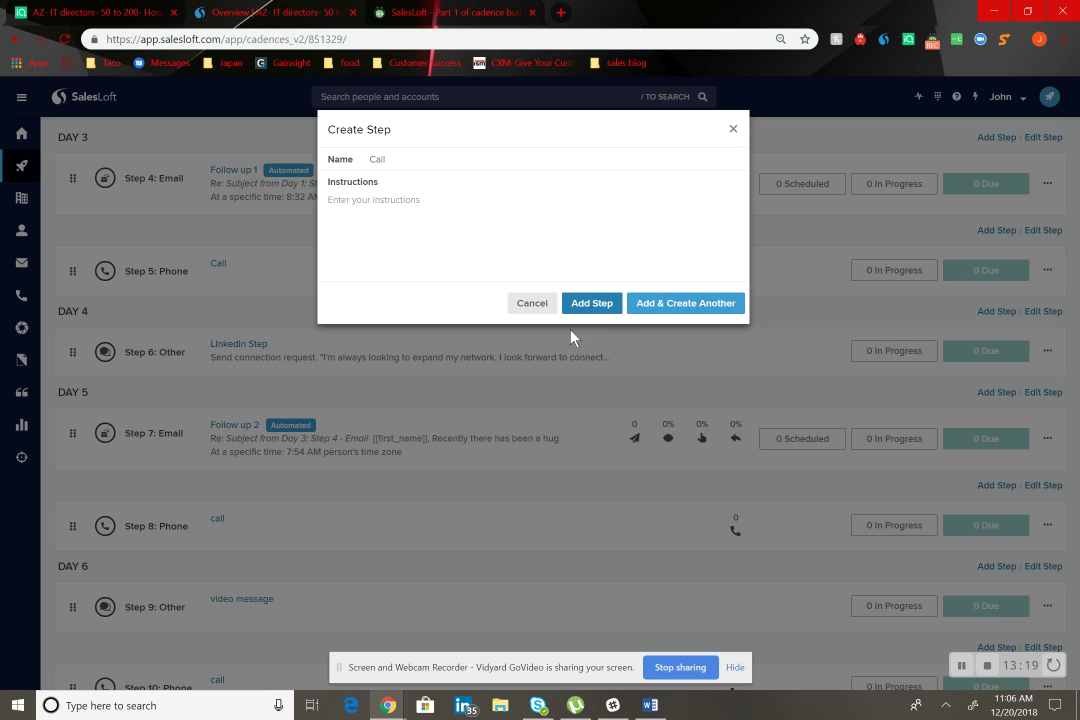
Step: Start a new email step for Day 18 at the end of the cadence
scroll(414, 475, down, 5)
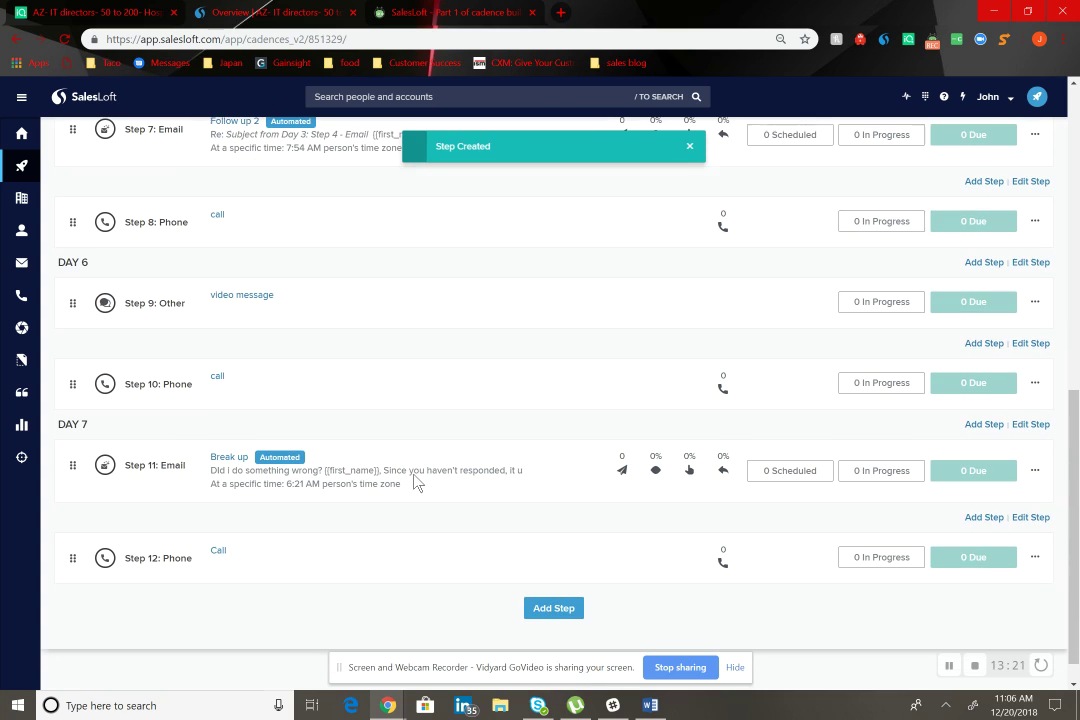
scroll(178, 507, down, 1)
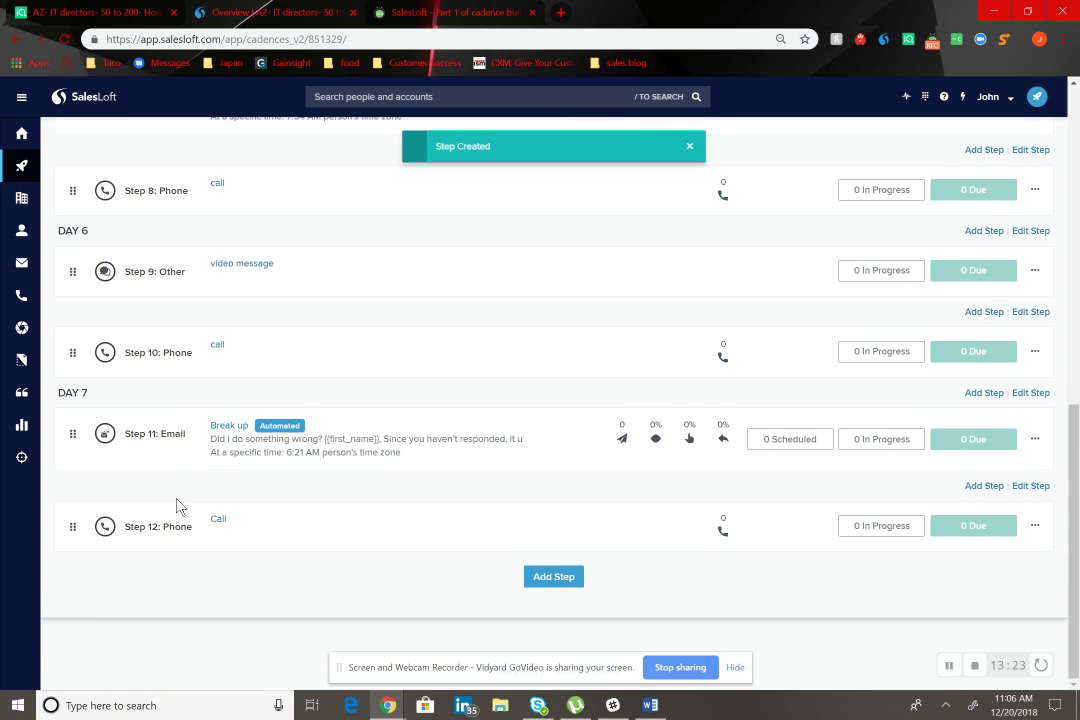
scroll(178, 507, up, 8)
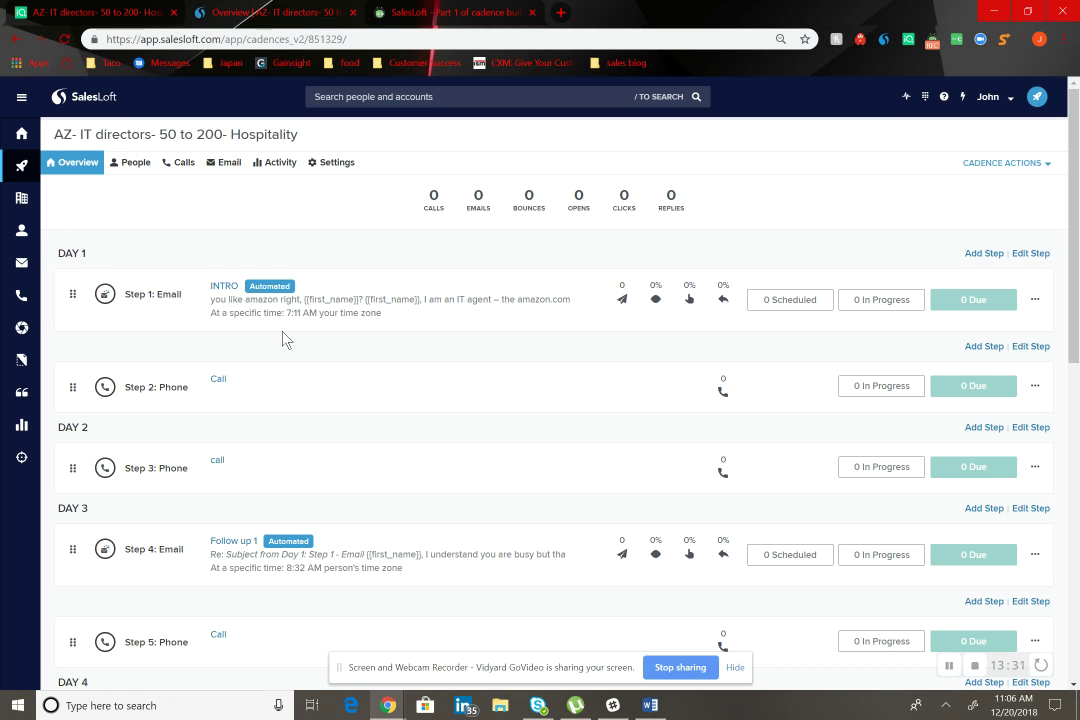
scroll(282, 350, down, 7)
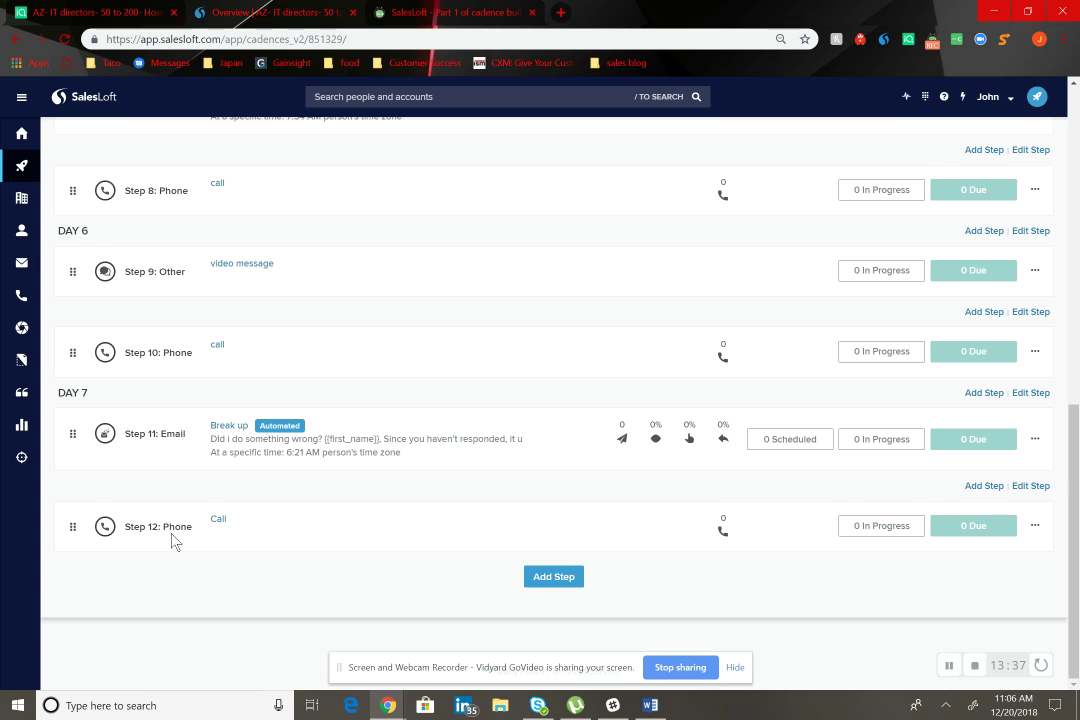
scroll(174, 542, up, 1)
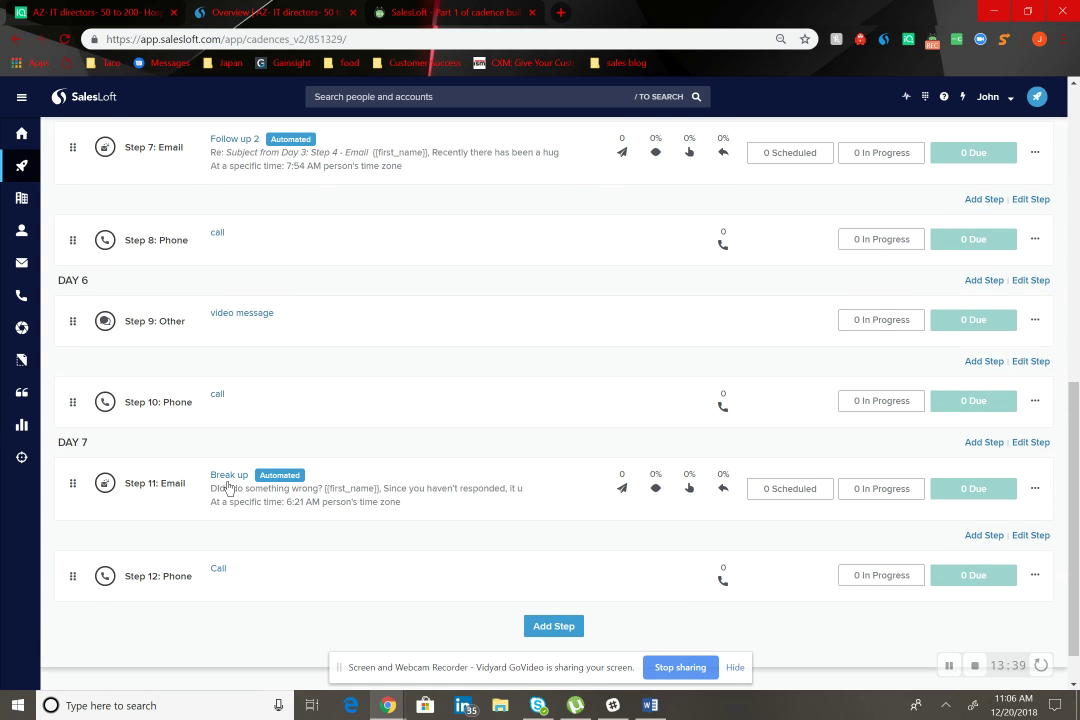
scroll(290, 368, down, 1)
click(554, 579)
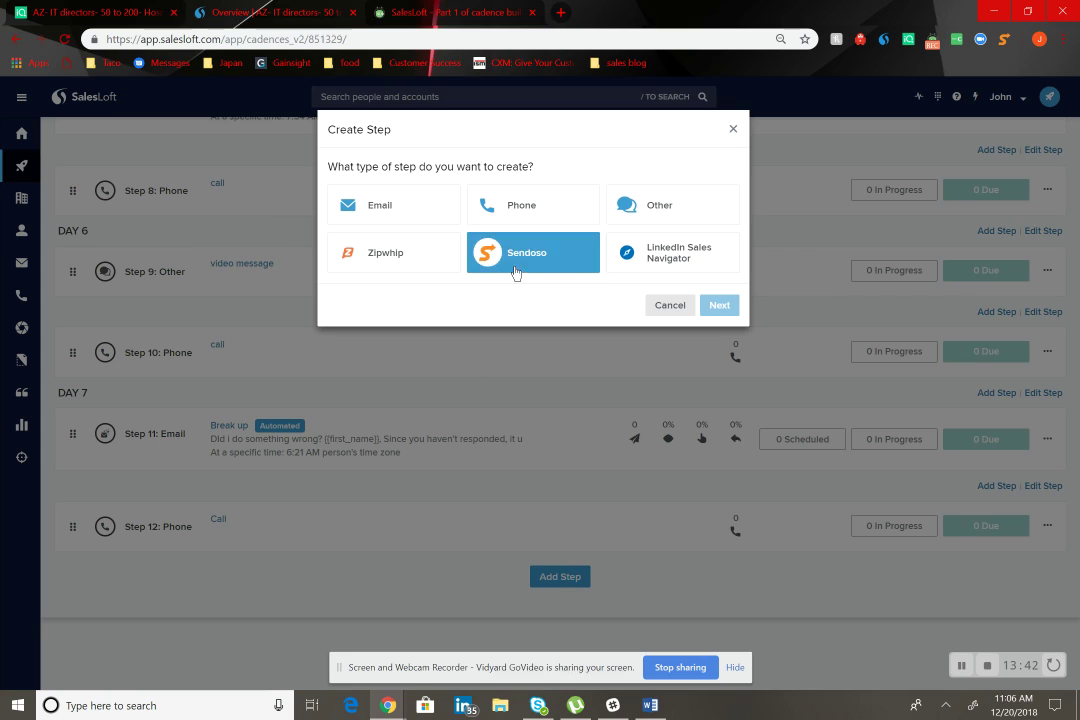
click(375, 211)
click(408, 307)
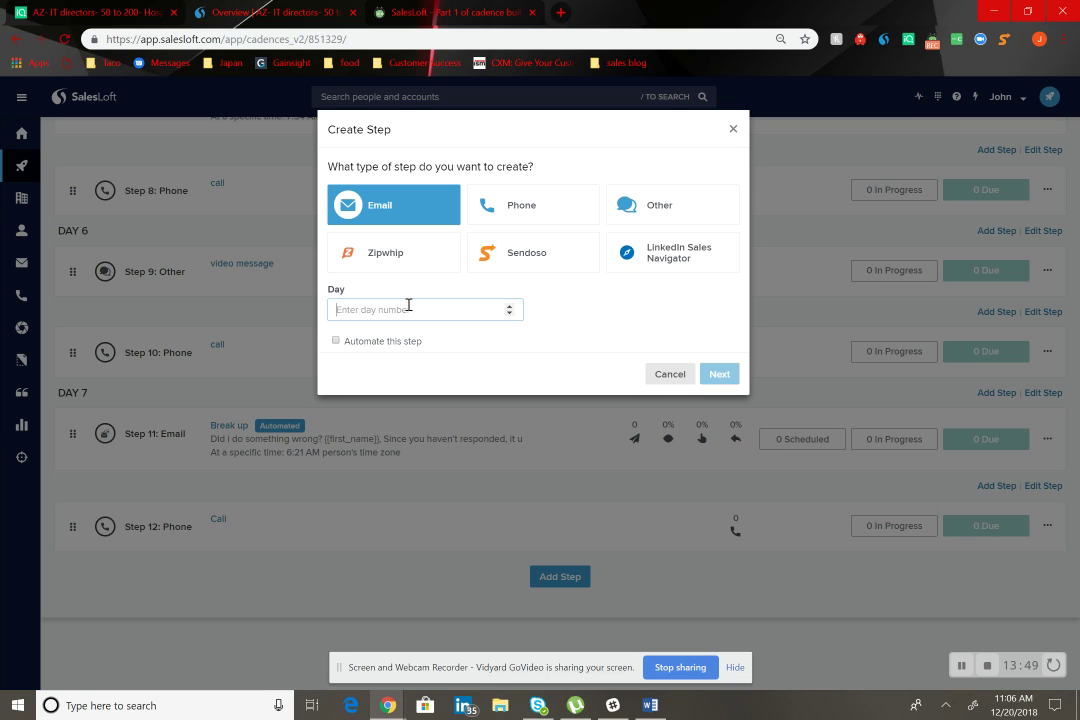
text(18)
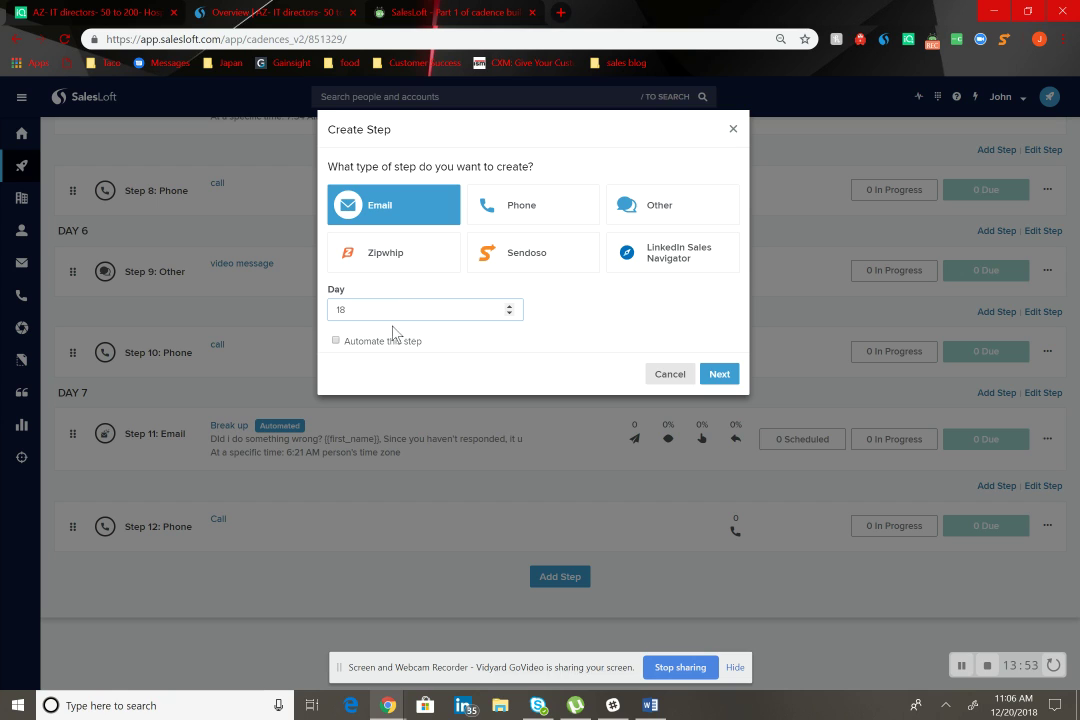
Step: Automate the email step to send at the specific time 07:27 AM in the person's time zone, and continue to its content
click(336, 341)
click(410, 386)
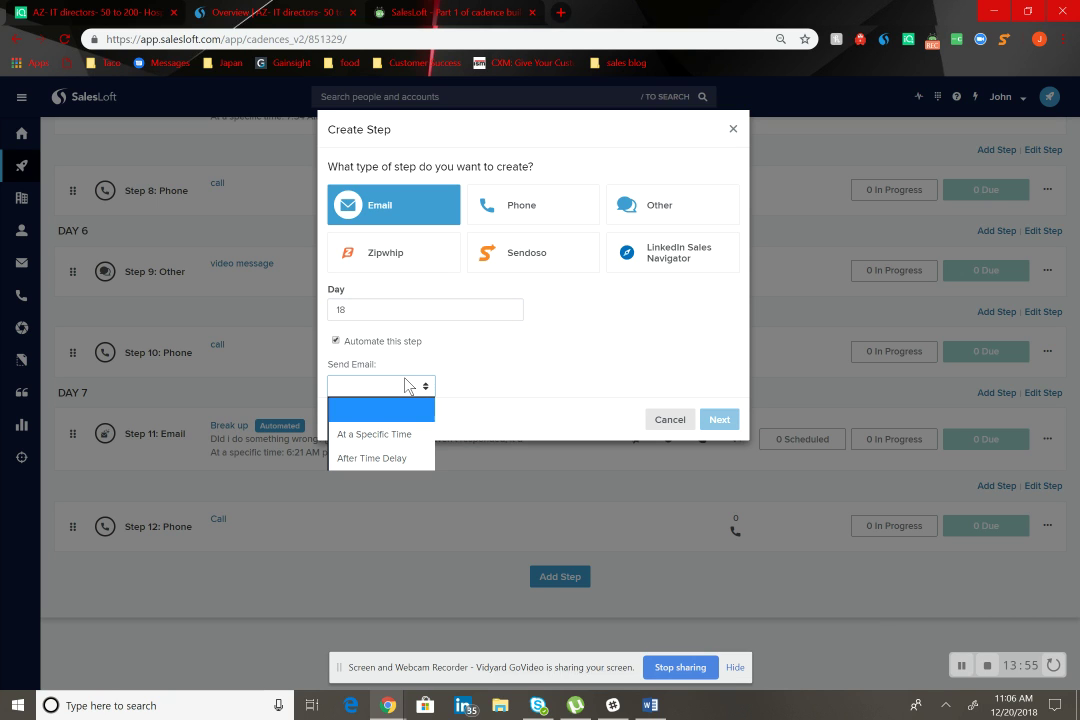
click(400, 432)
click(461, 387)
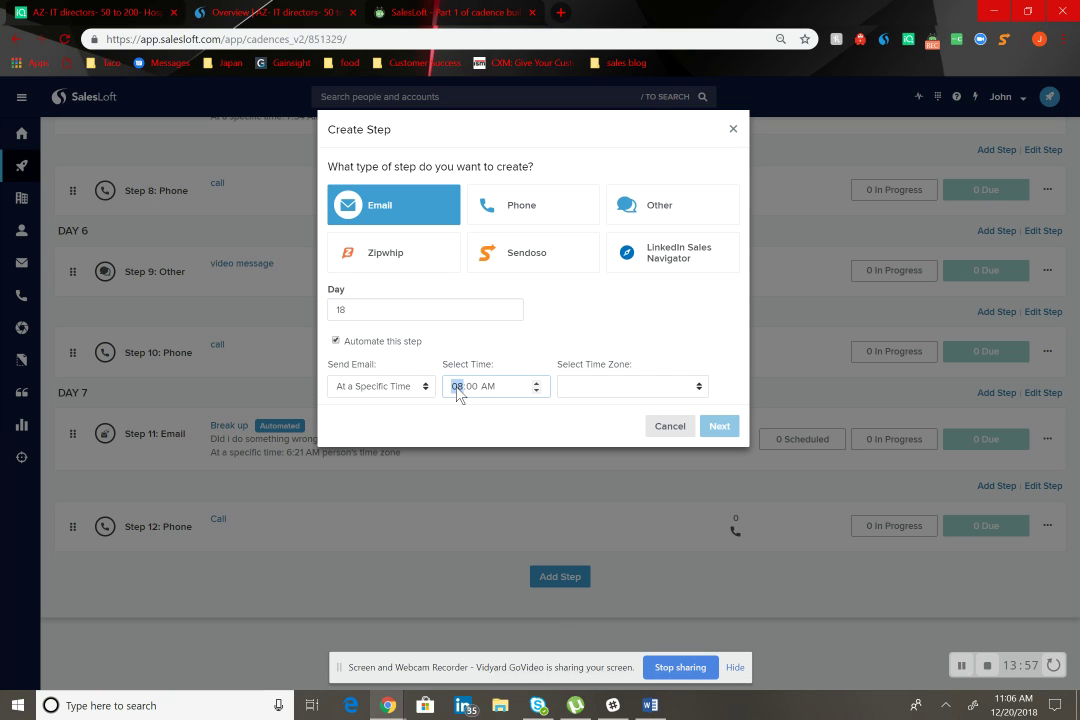
text(07:27)
click(603, 386)
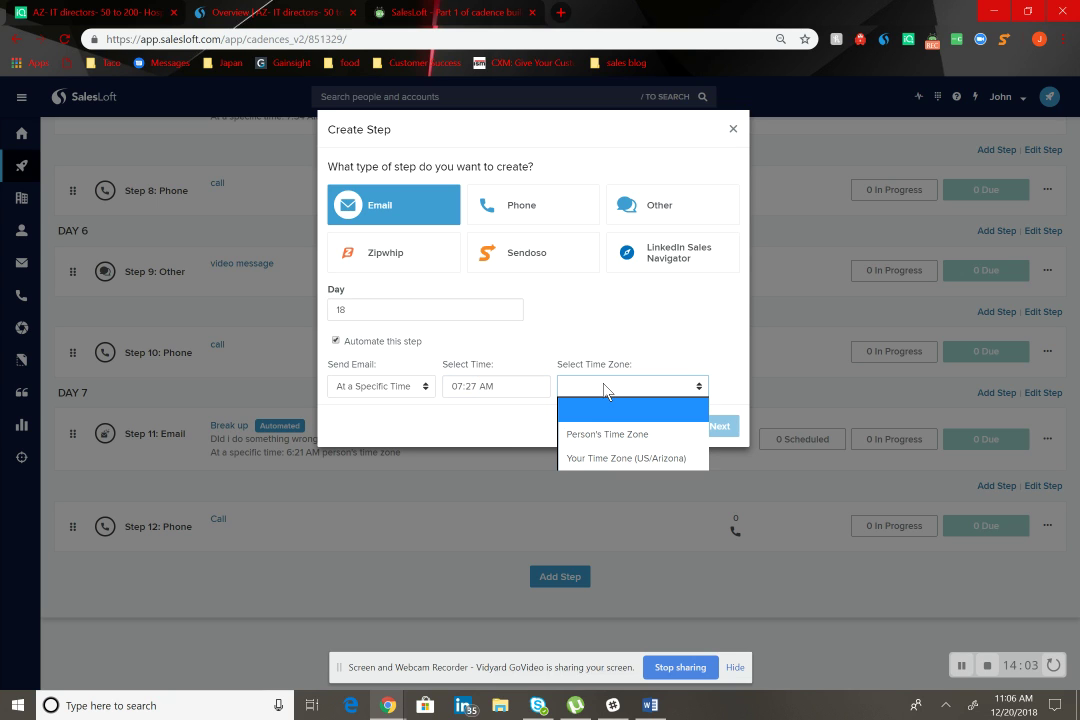
click(640, 435)
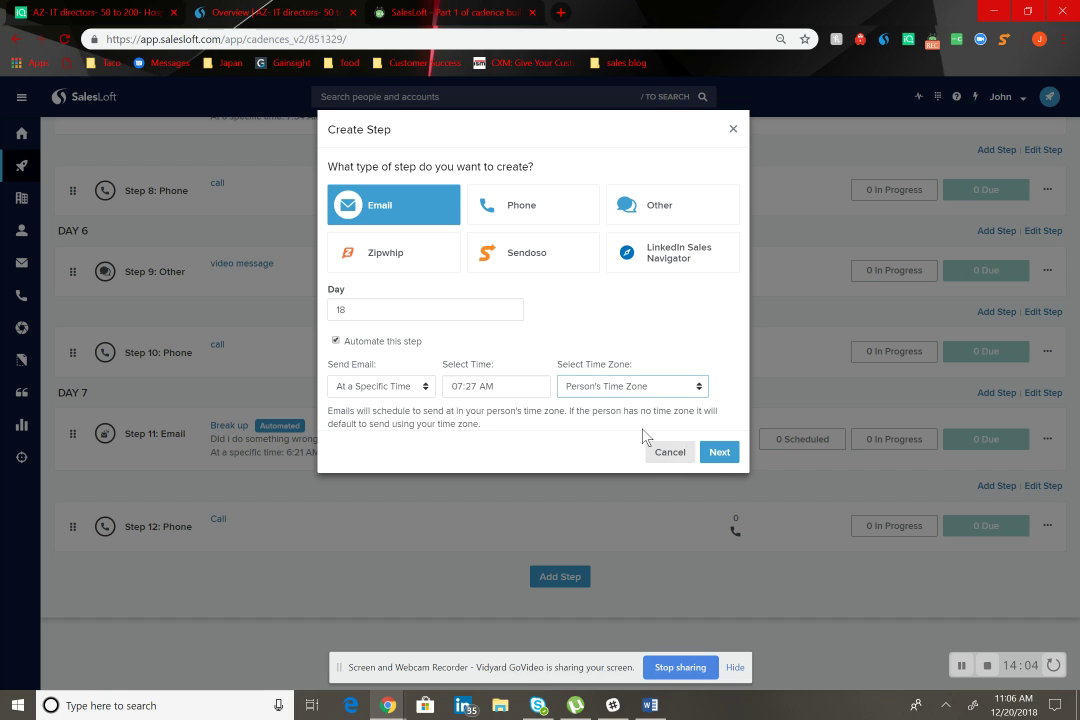
click(718, 452)
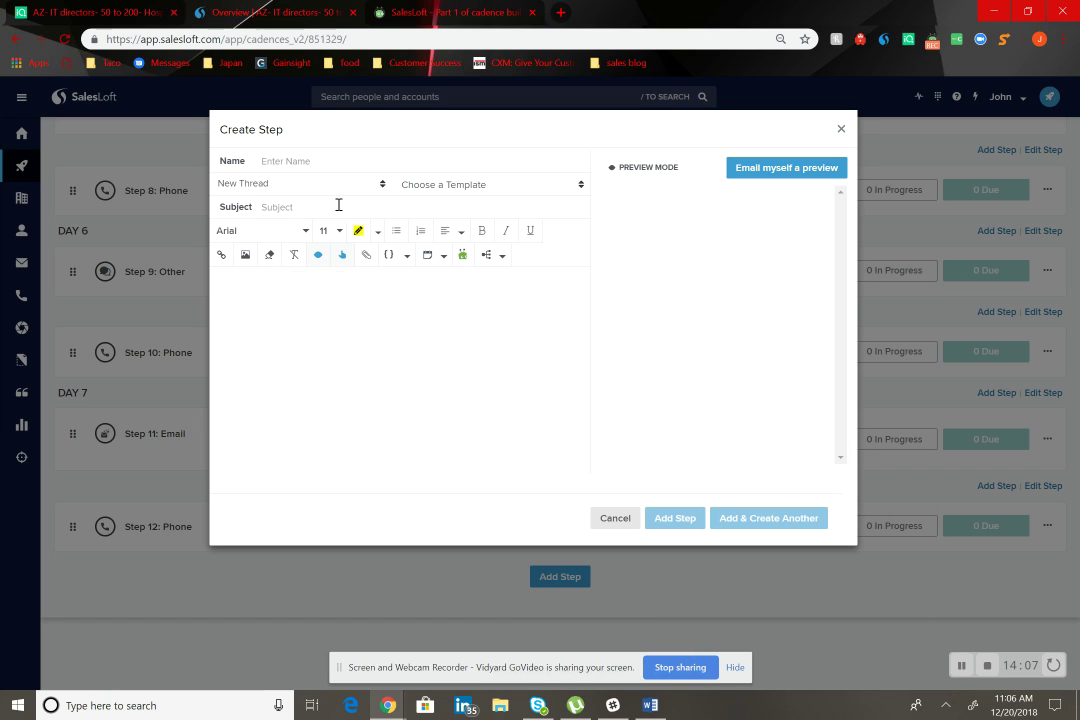
Step: Name the new email step "Hail Mary"
click(353, 162)
text(Hailo)
key(BackSpace)
text(Mary)
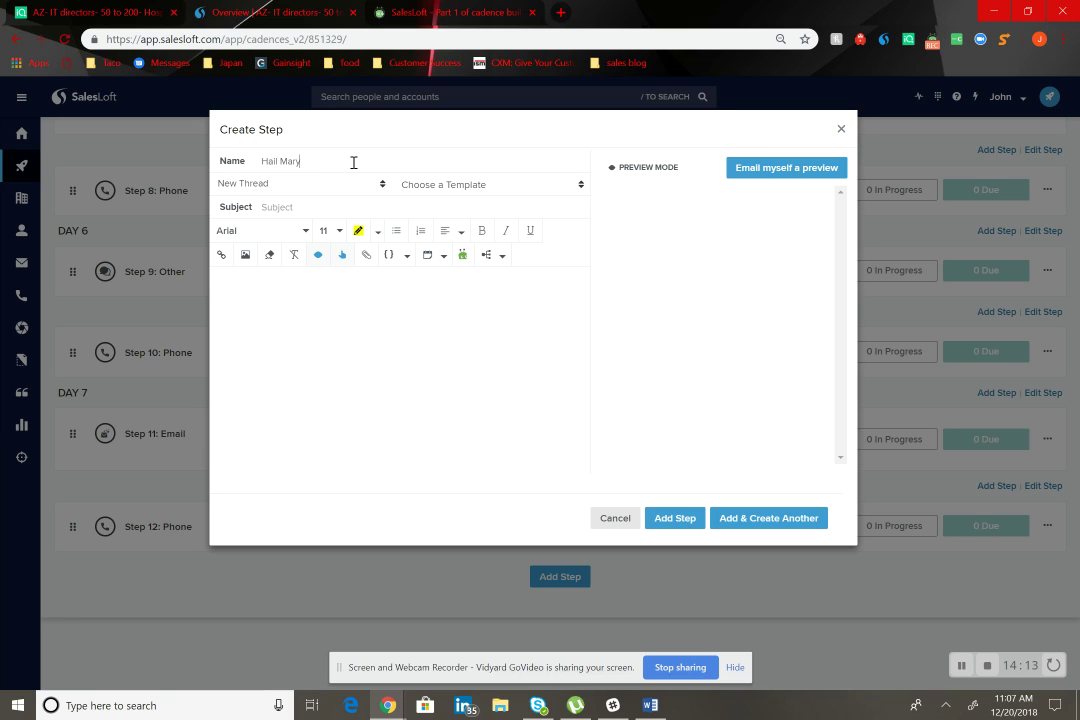
click(337, 210)
Step: Switch to the Word document and copy the Hail Mary text from "We have 6 openings left" to "make sense.", then return to SalesLoft
click(650, 705)
scroll(578, 604, down, 12)
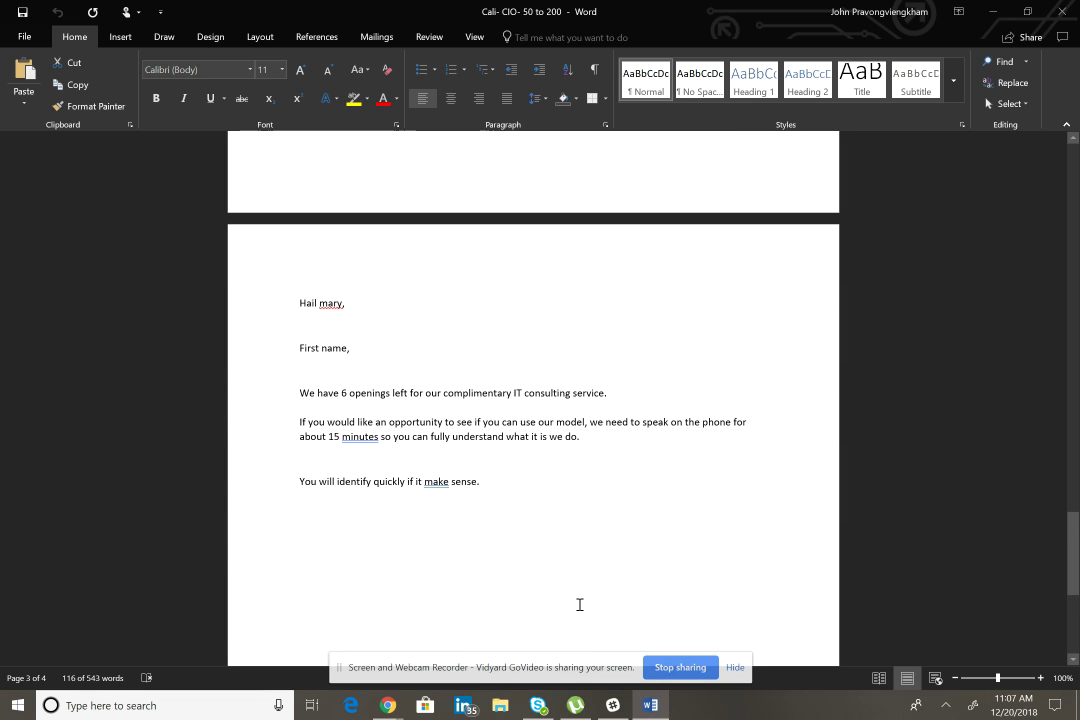
click(560, 558)
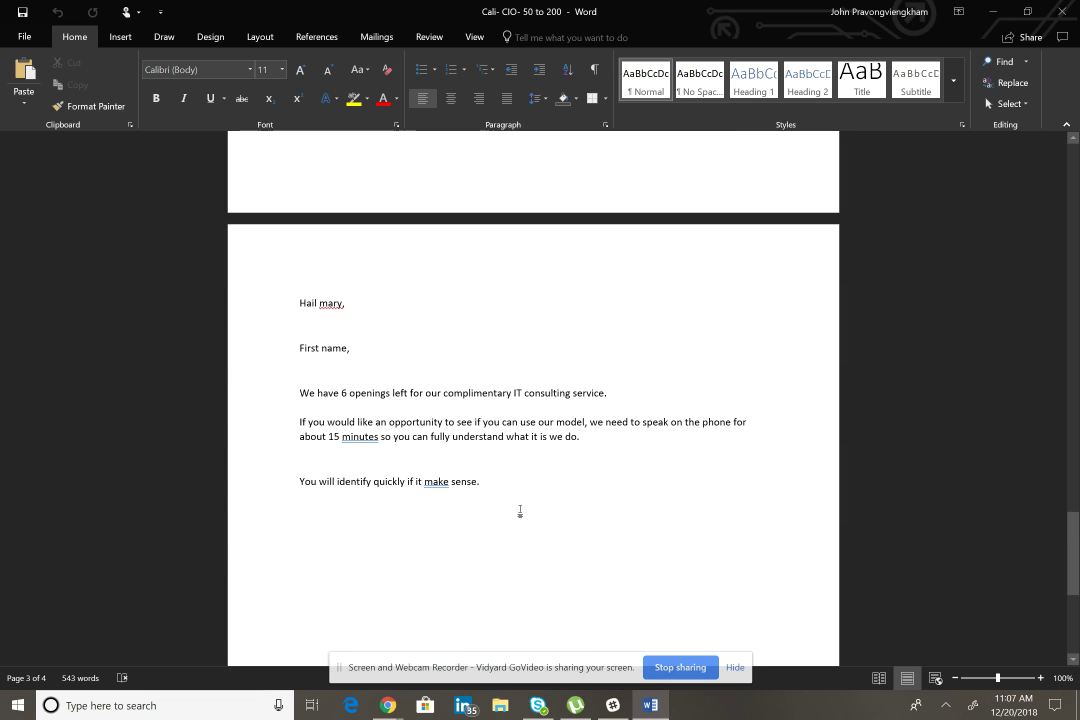
drag(484, 481, 305, 393)
key(ctrl+c)
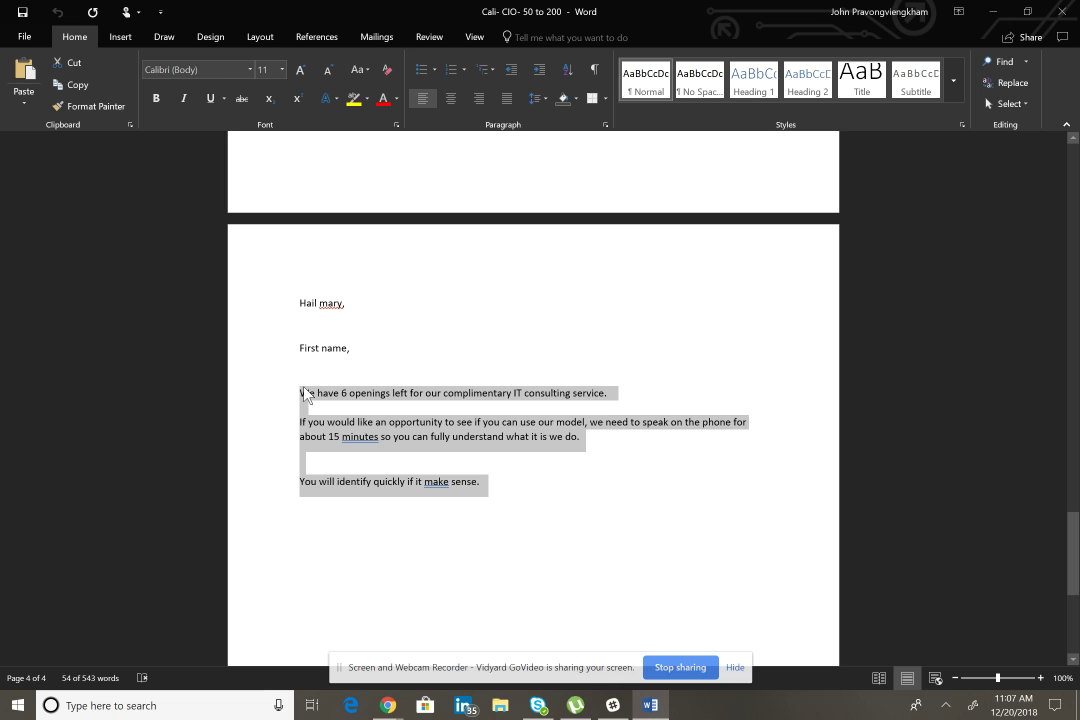
click(995, 11)
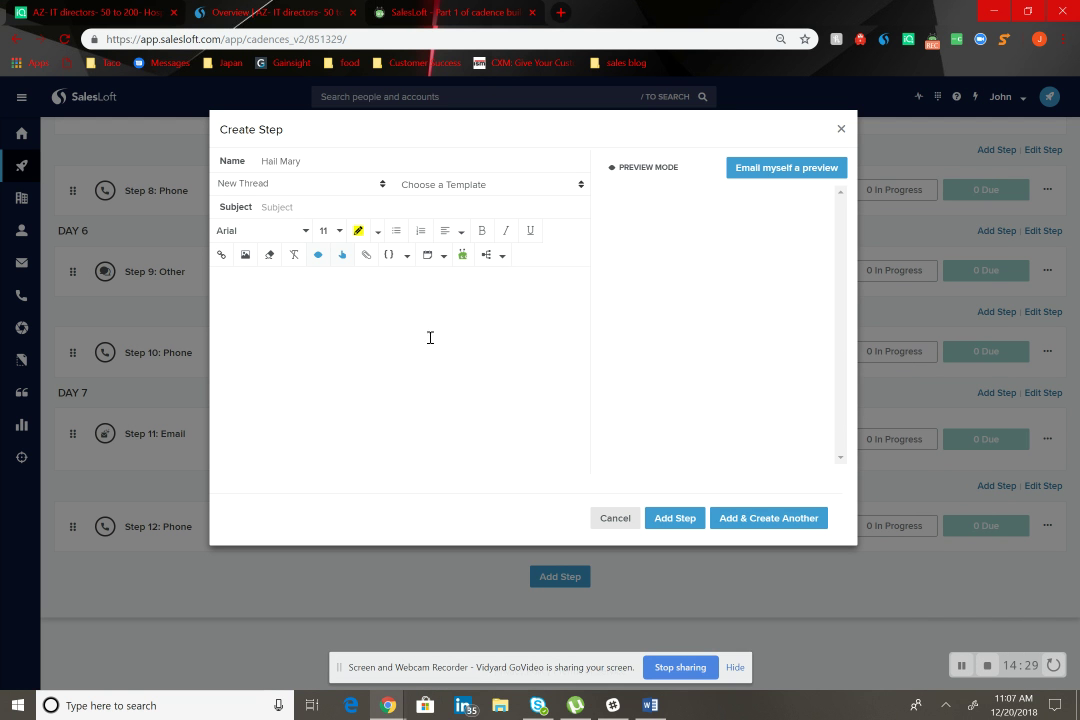
Step: Fill the email body with the {{first_name}} greeting and the copied text, adding a blank line after the "6 openings left" sentence
click(401, 349)
click(389, 255)
click(412, 303)
text(,)
key(Return)
key(ctrl+v)
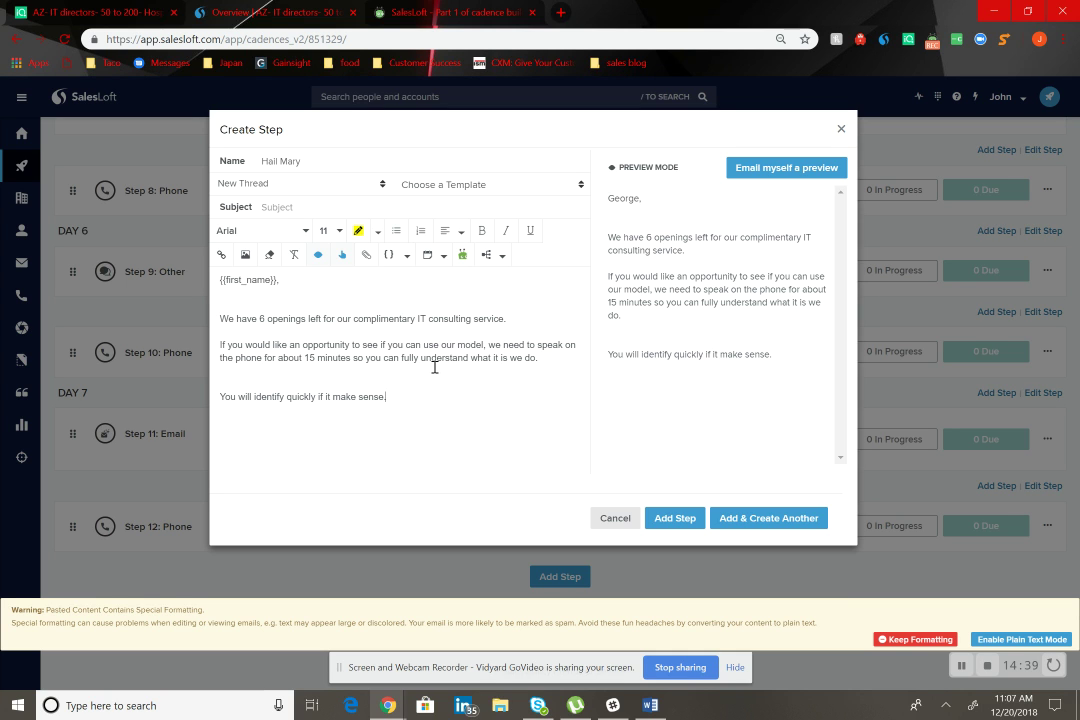
click(518, 325)
key(Return)
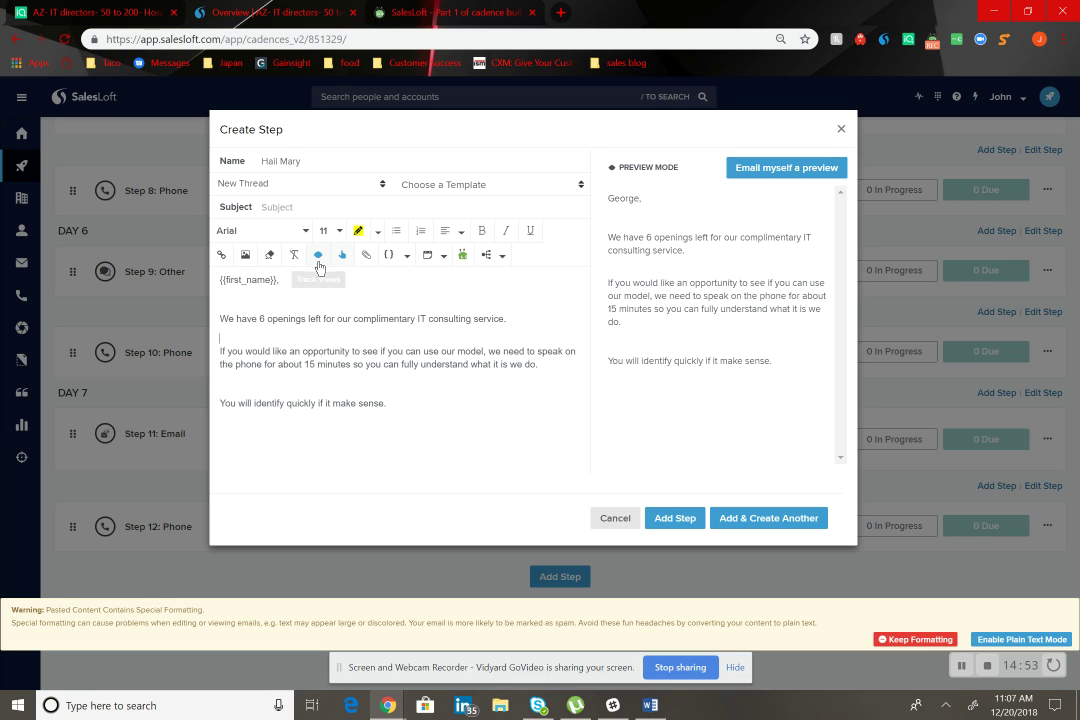
Step: Set the email subject to "this is my hail mary...{{first_name}}" and add the step to the cadence
click(323, 200)
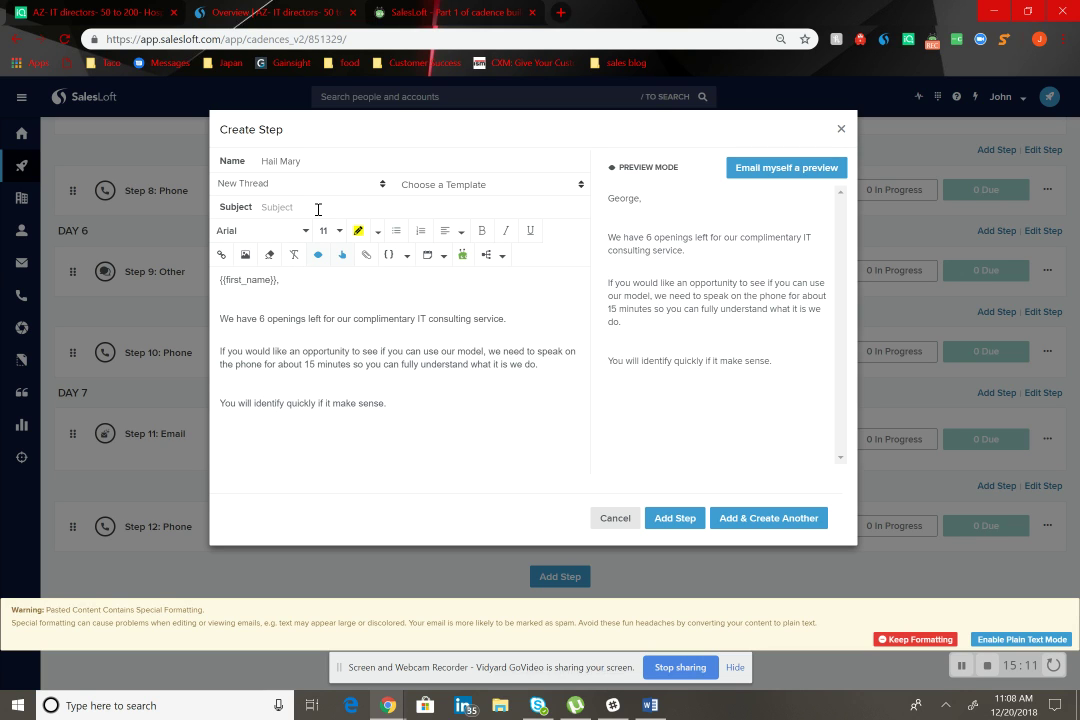
text(this is my hail mary...)
drag(280, 286, 391, 208)
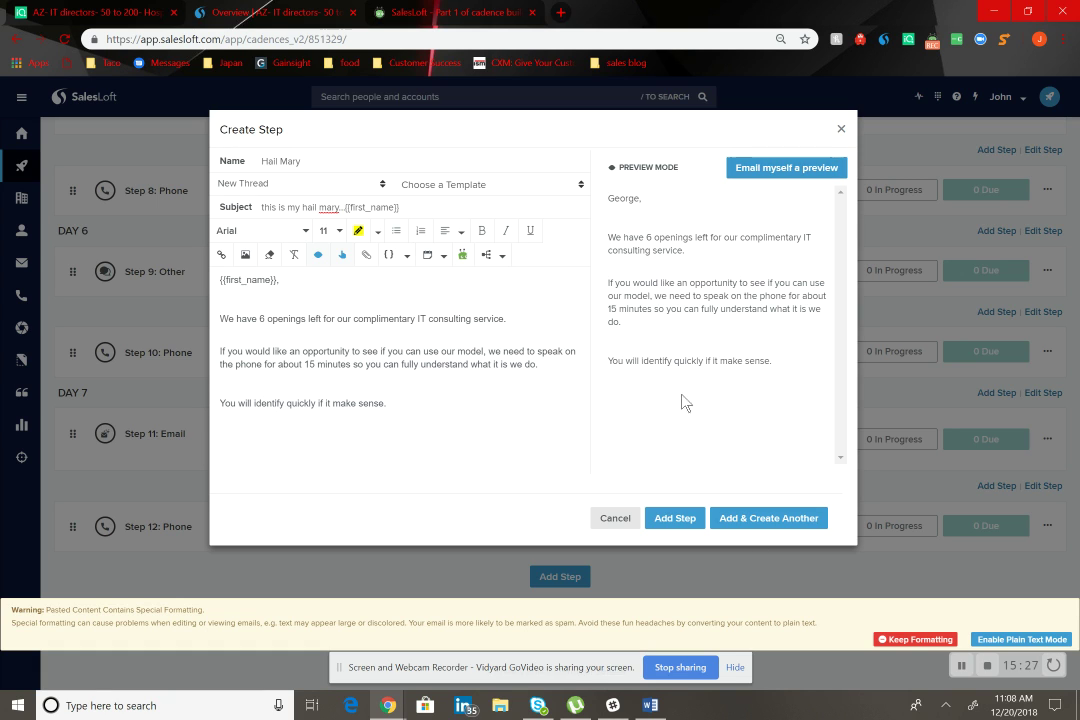
click(684, 519)
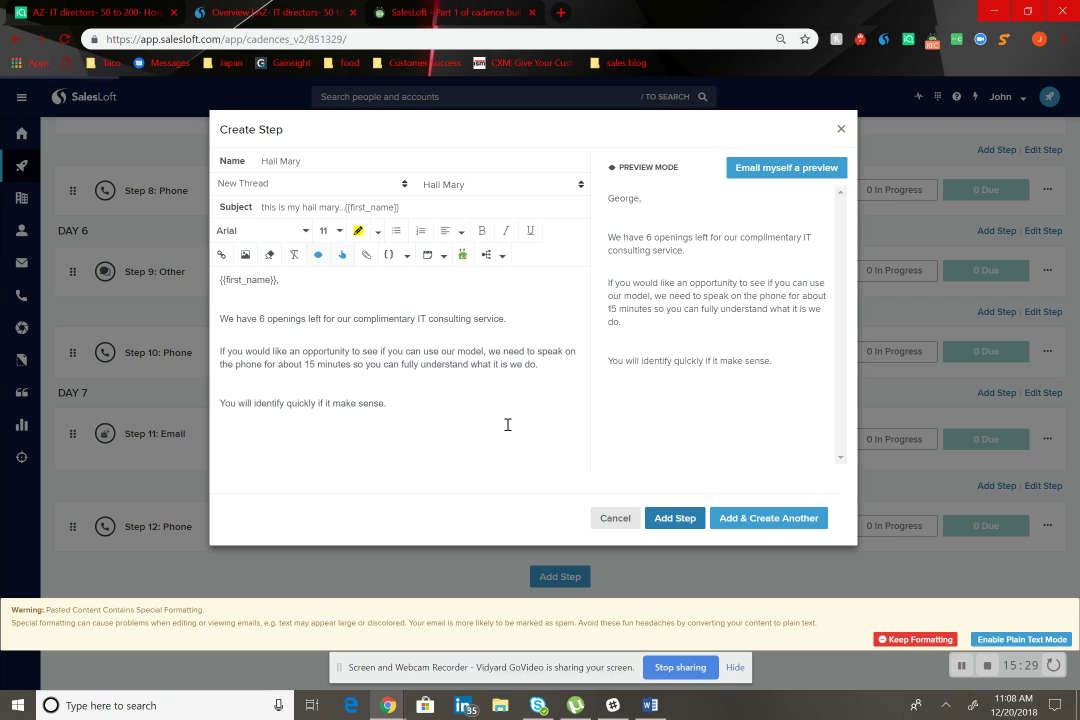
click(675, 517)
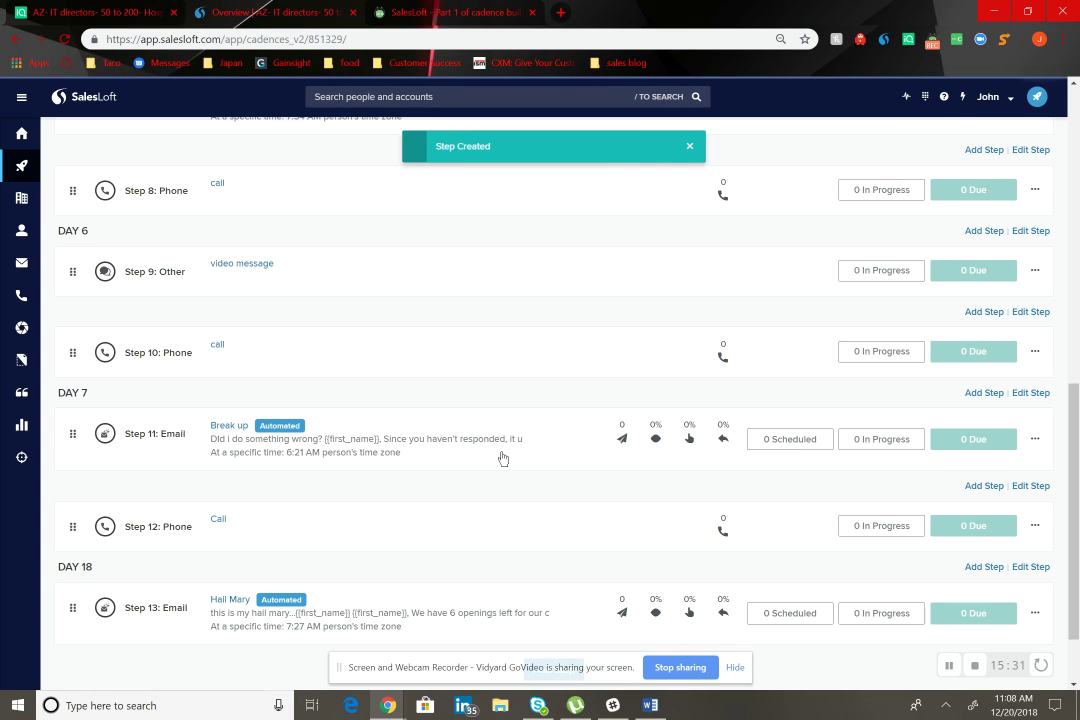
Step: Review the order, days and send times of all steps in the cadence from Day 1 to Day 18
scroll(503, 459, down, 1)
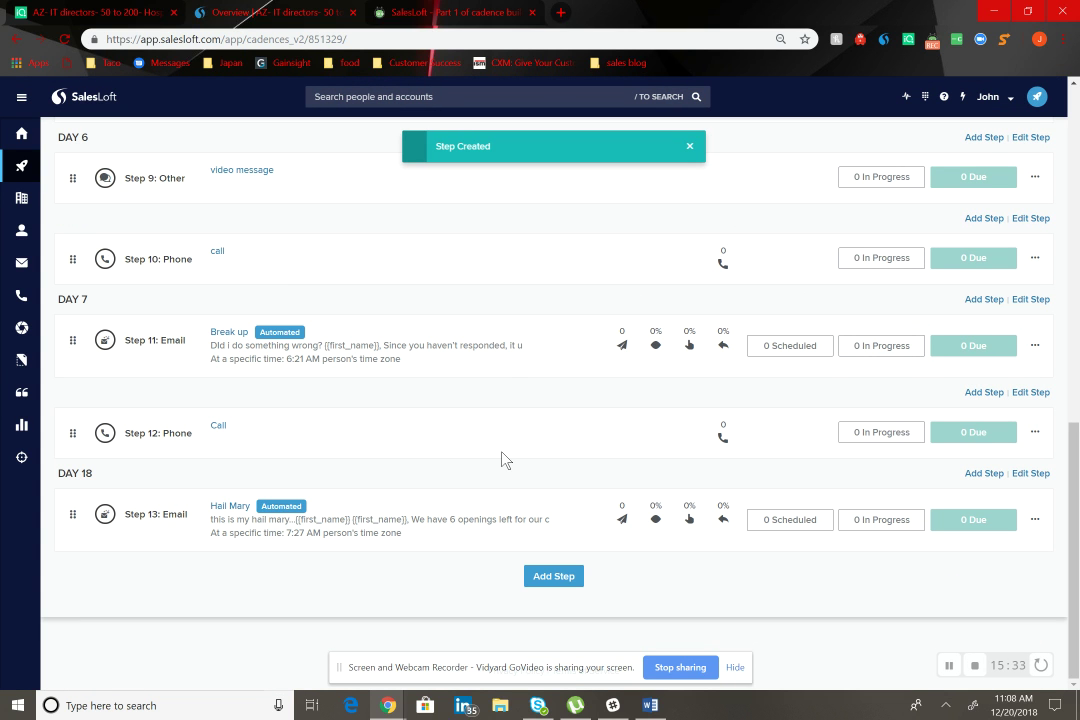
scroll(285, 430, up, 5)
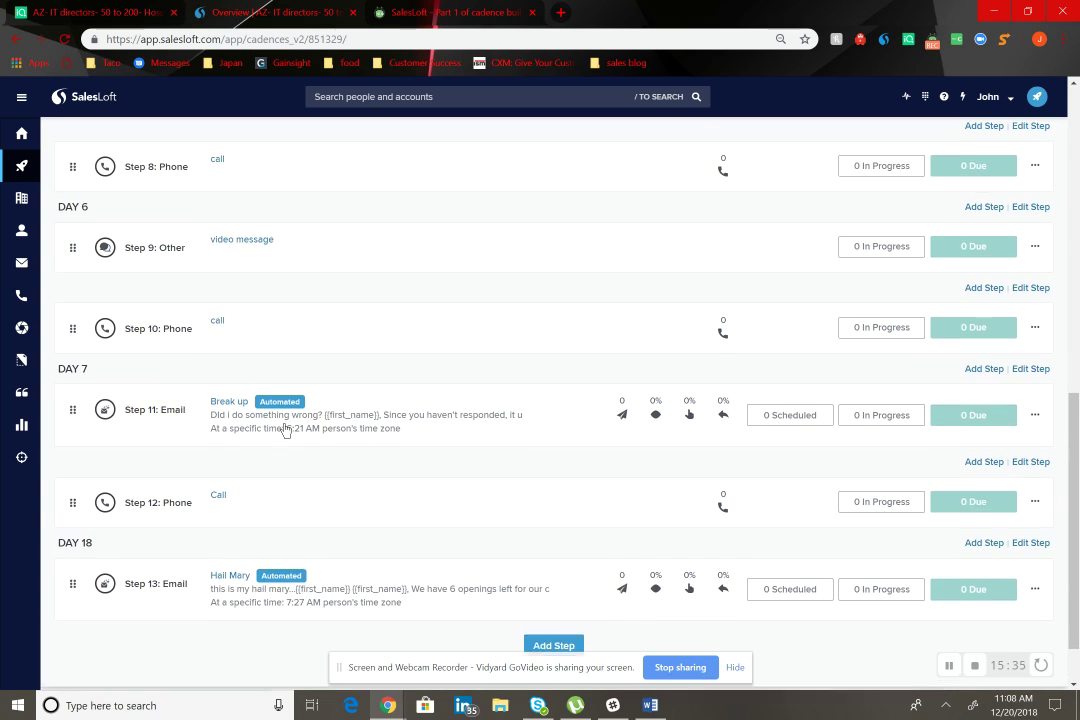
scroll(285, 430, up, 3)
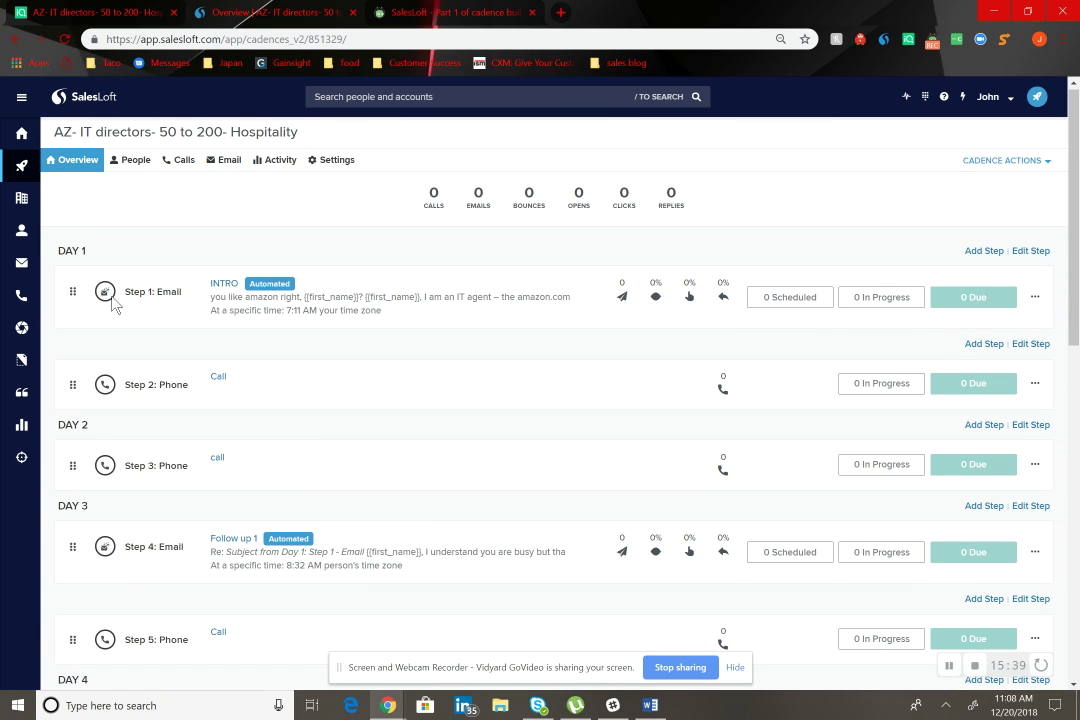
scroll(116, 344, down, 1)
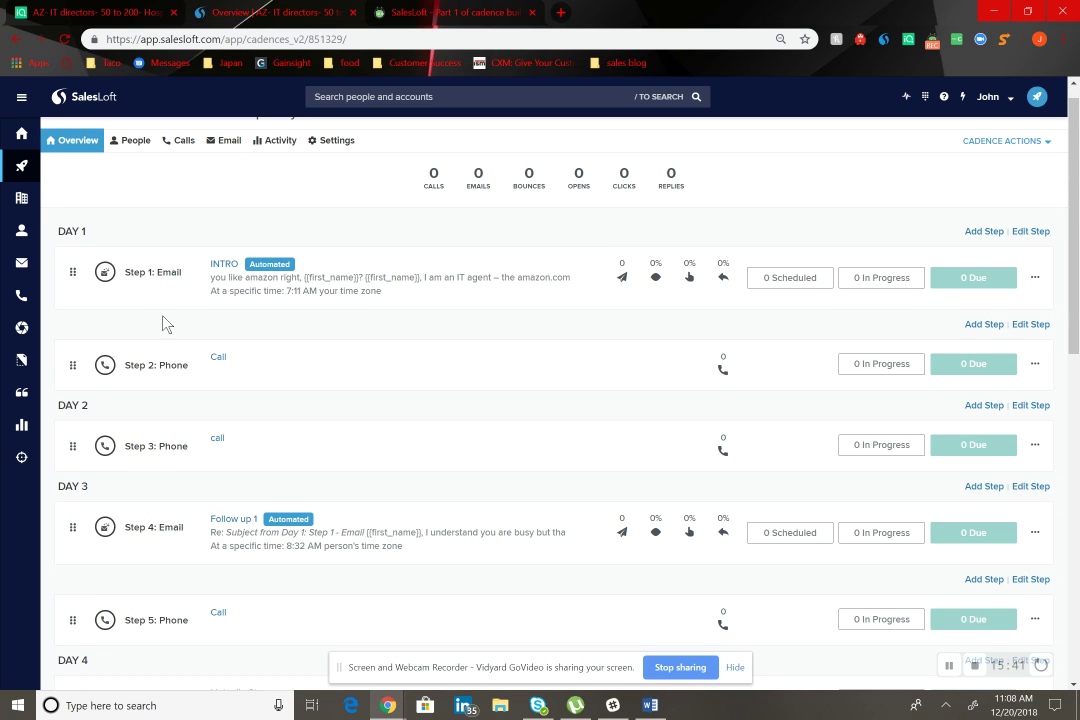
scroll(128, 285, down, 1)
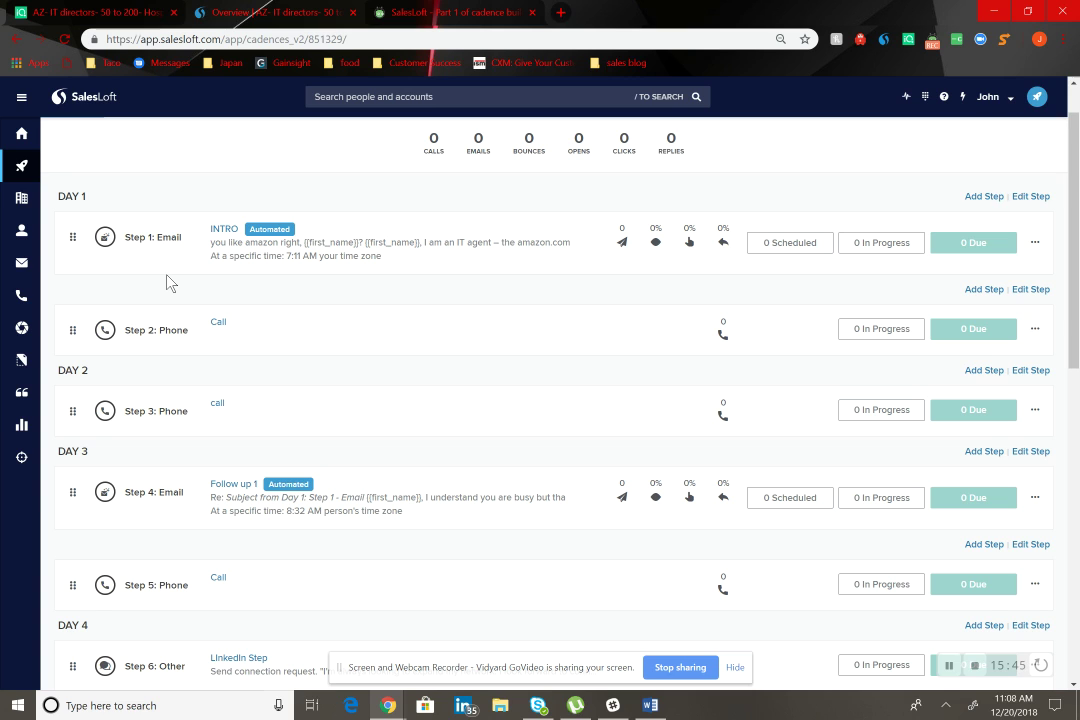
scroll(168, 282, down, 1)
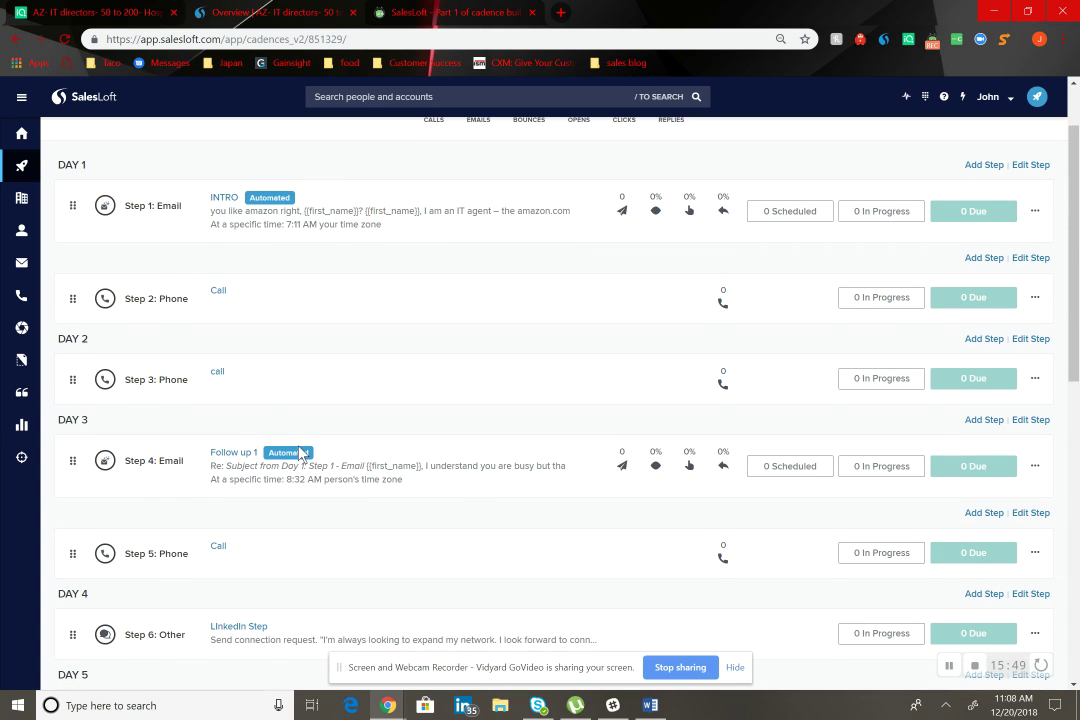
scroll(284, 559, down, 2)
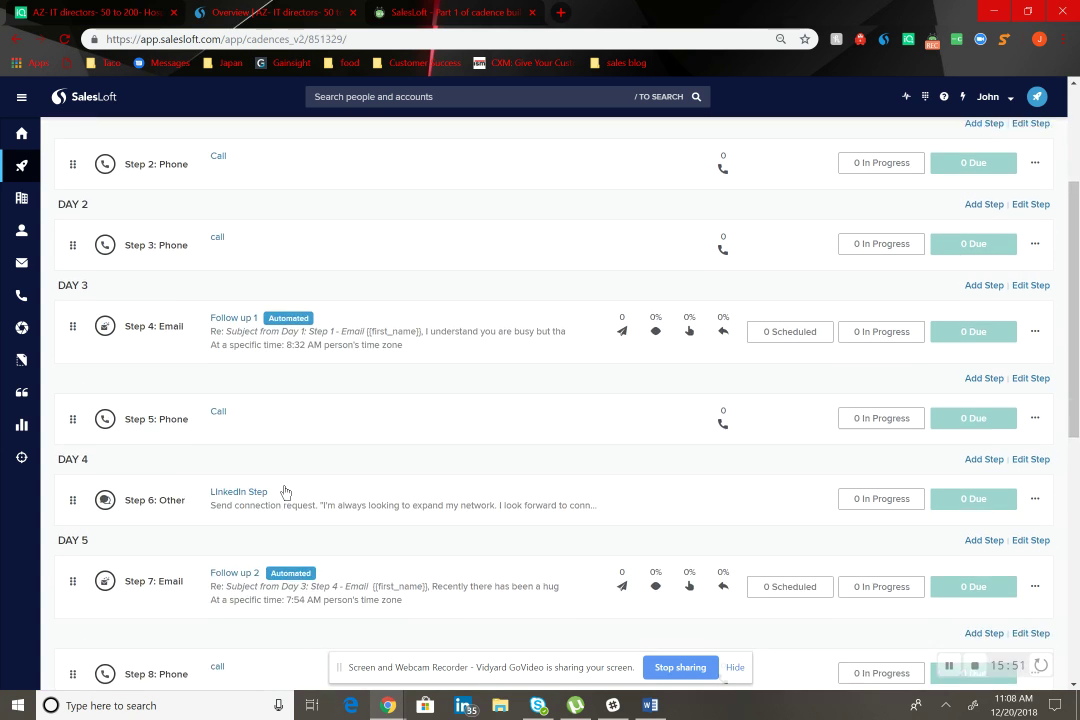
scroll(285, 492, down, 2)
scroll(318, 390, down, 3)
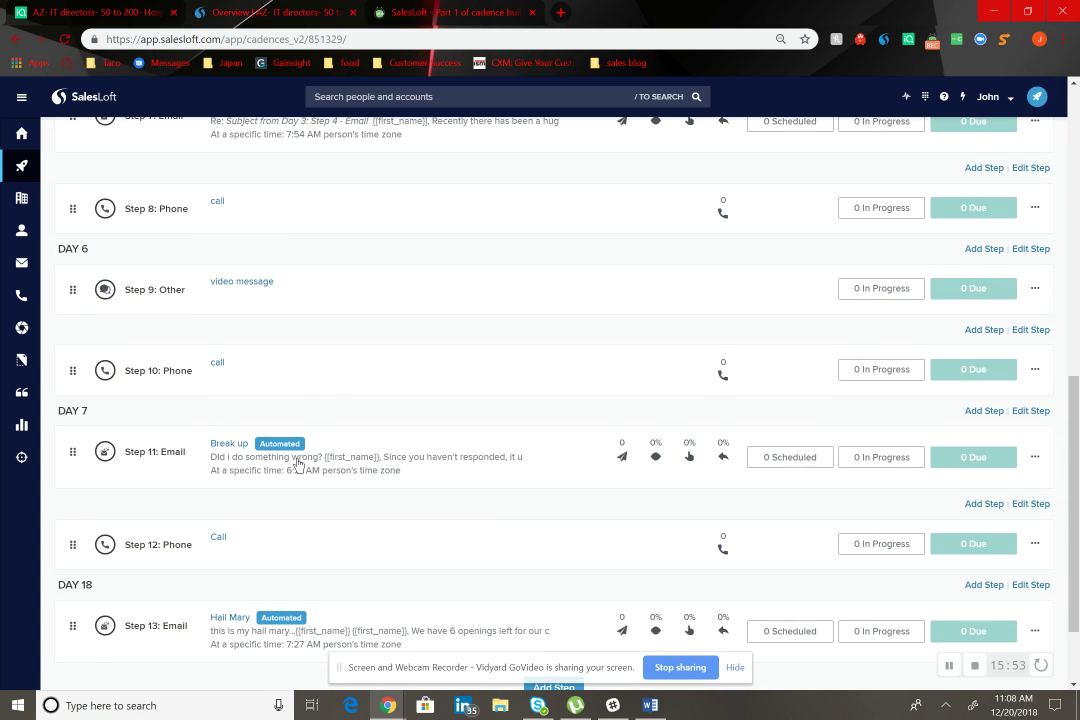
scroll(284, 511, up, 10)
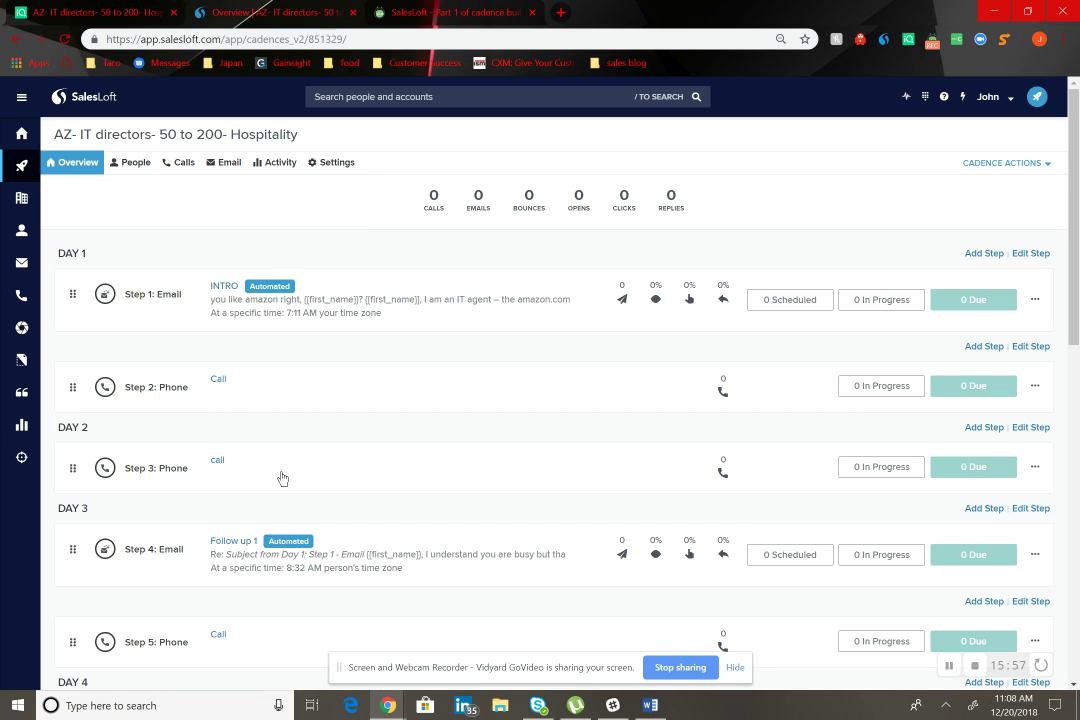
scroll(280, 523, down, 2)
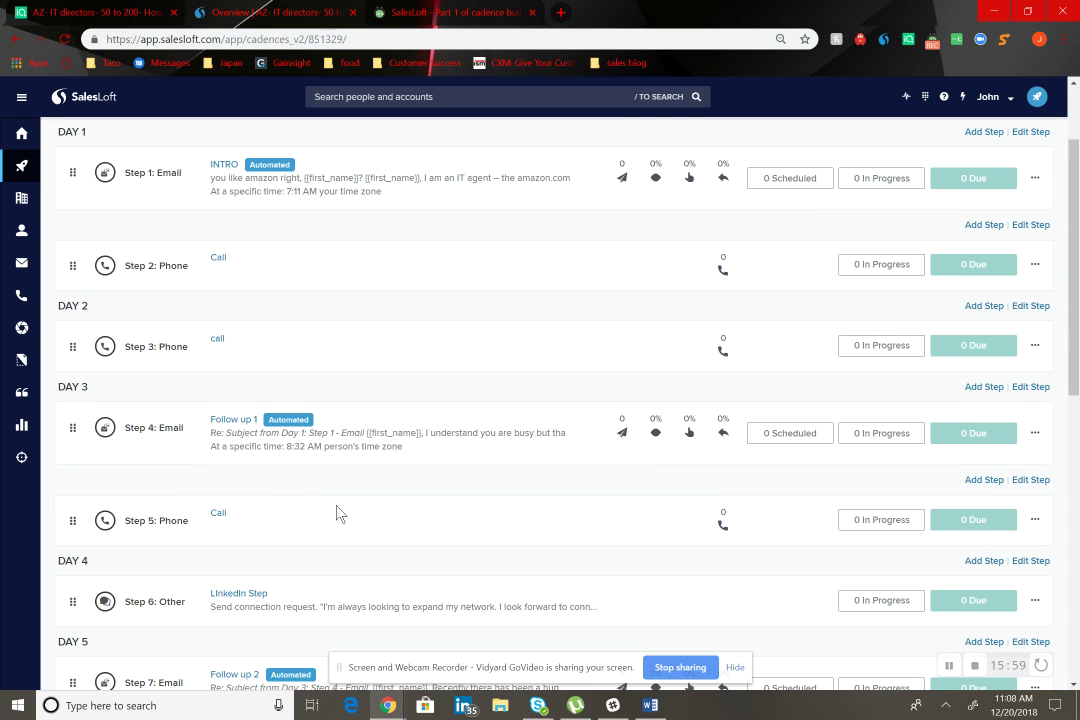
scroll(313, 525, down, 2)
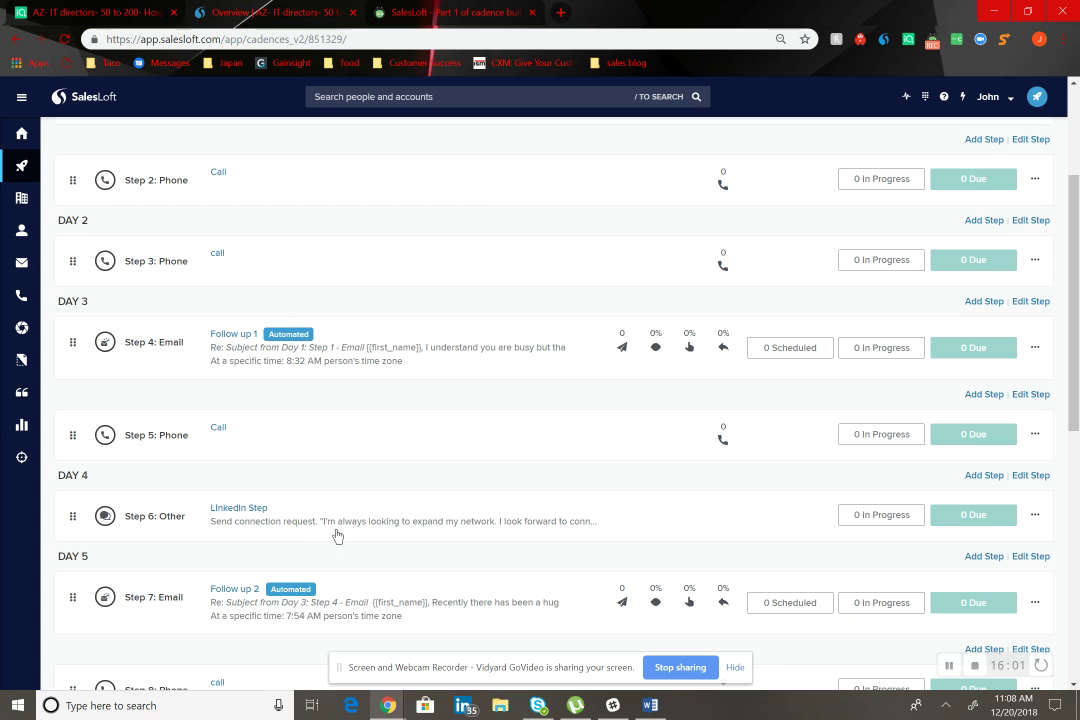
Step: Re-examine the cadence's emails, calls and LinkedIn step from Day 1 to Day 7 for missing touches
scroll(316, 586, down, 1)
scroll(316, 586, down, 2)
scroll(250, 656, down, 3)
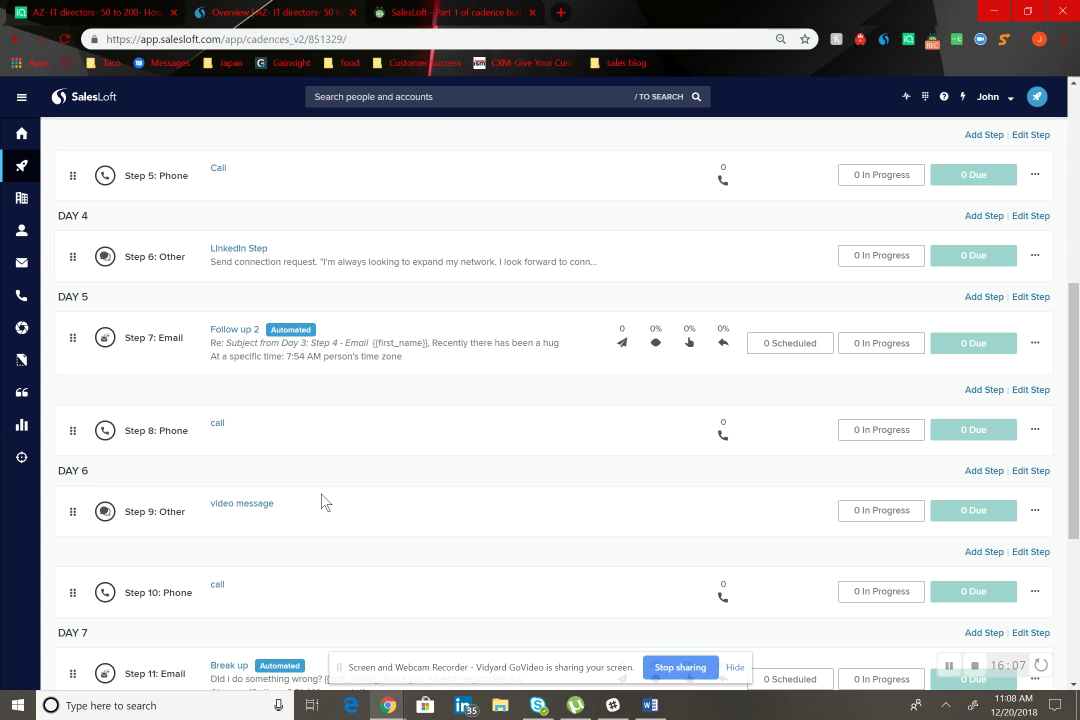
scroll(322, 502, up, 5)
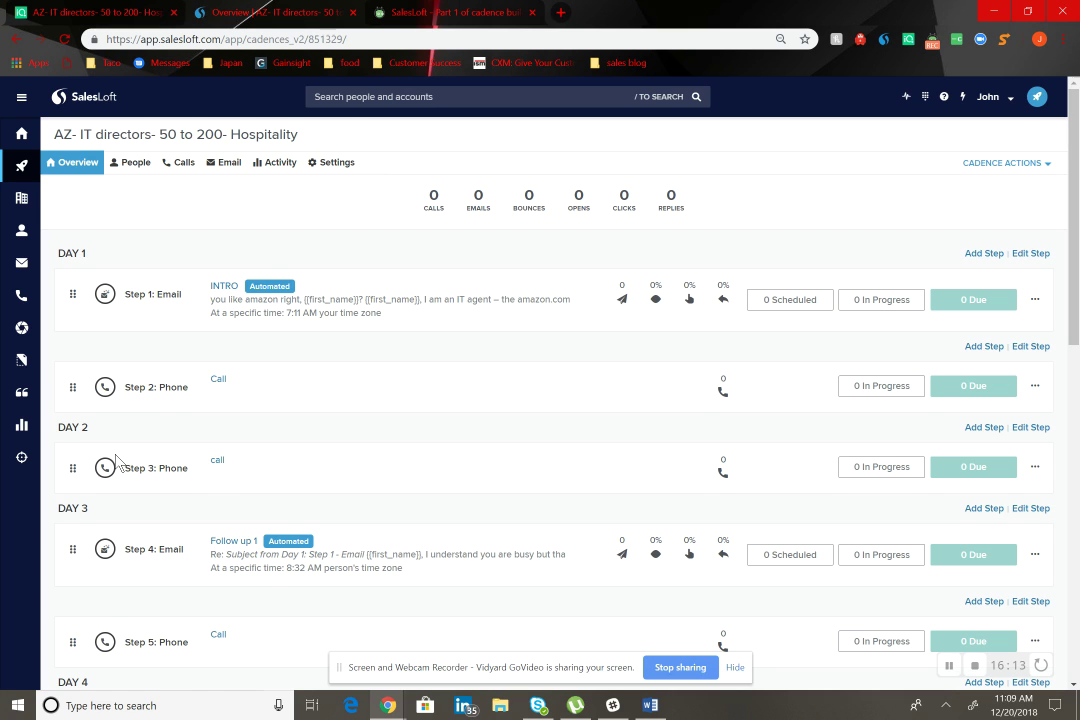
scroll(116, 460, down, 2)
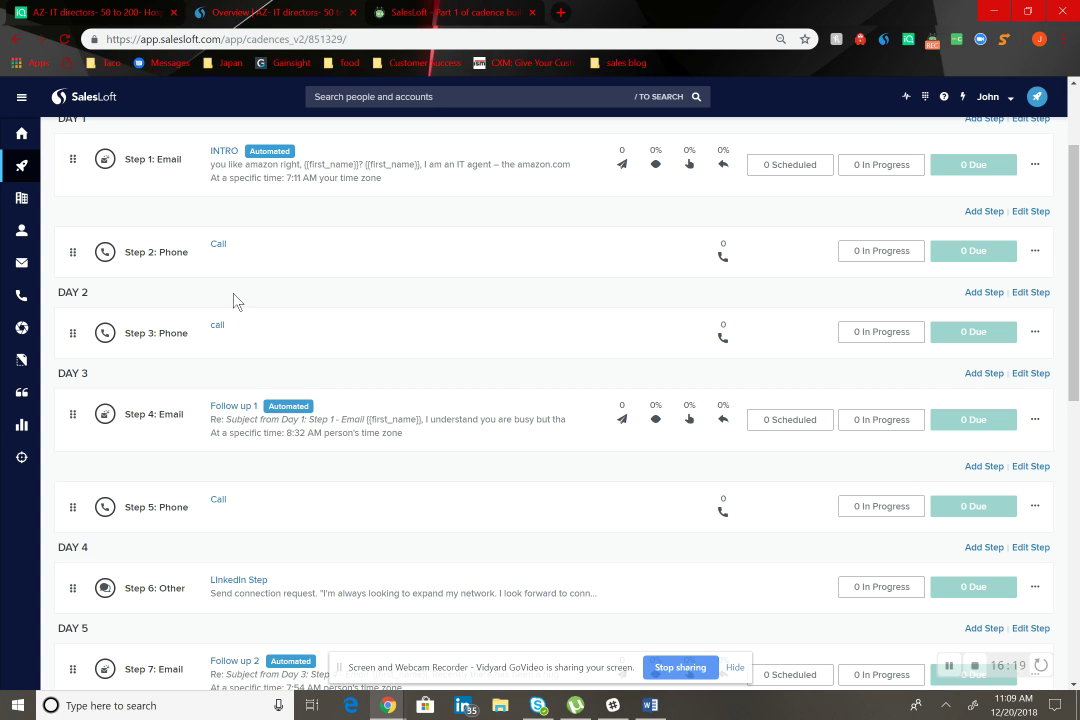
scroll(240, 270, up, 2)
scroll(279, 352, down, 1)
scroll(275, 430, down, 2)
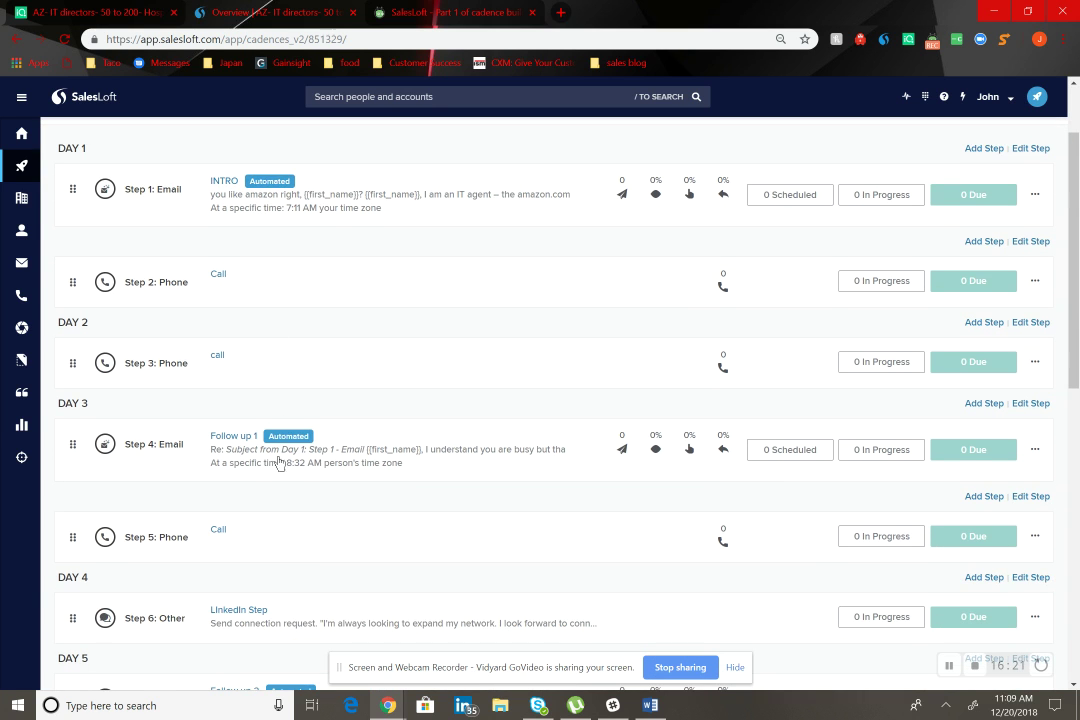
scroll(272, 521, up, 2)
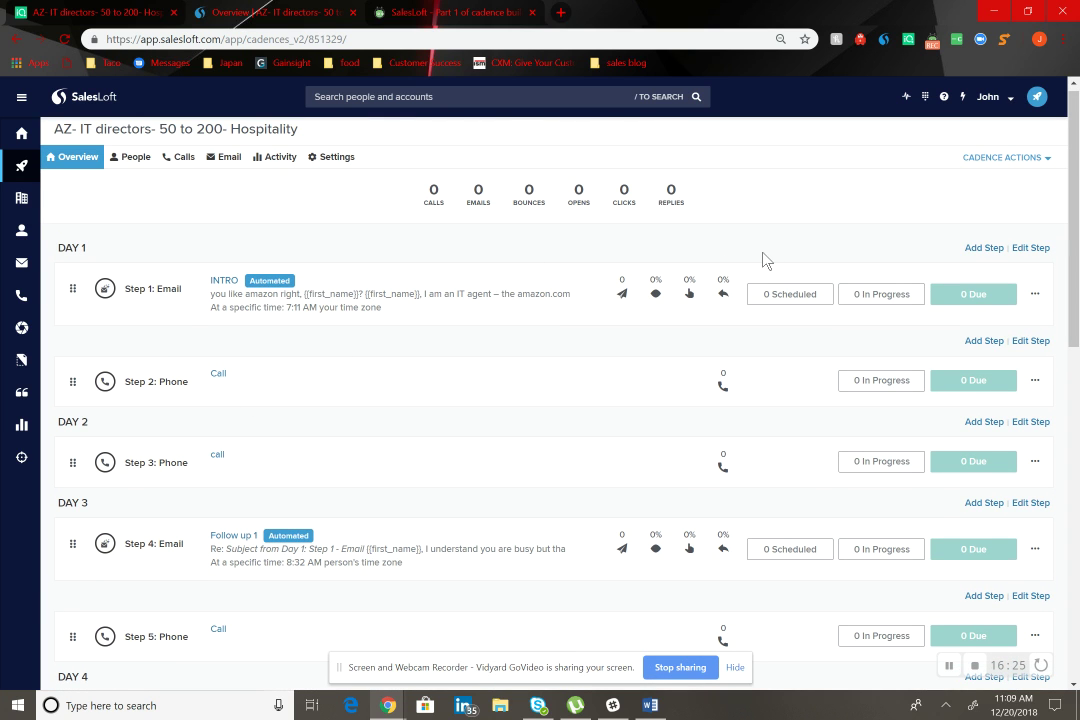
scroll(533, 452, down, 1)
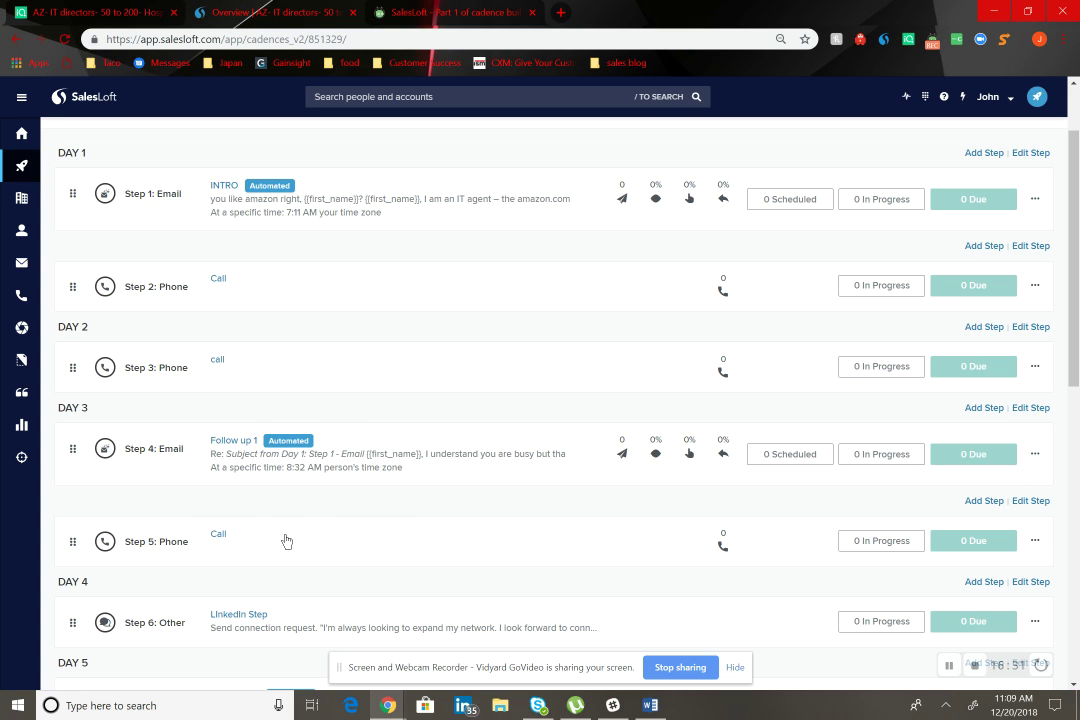
Step: Start a new cadence step of type Other on Day 3 and proceed to its details
click(996, 407)
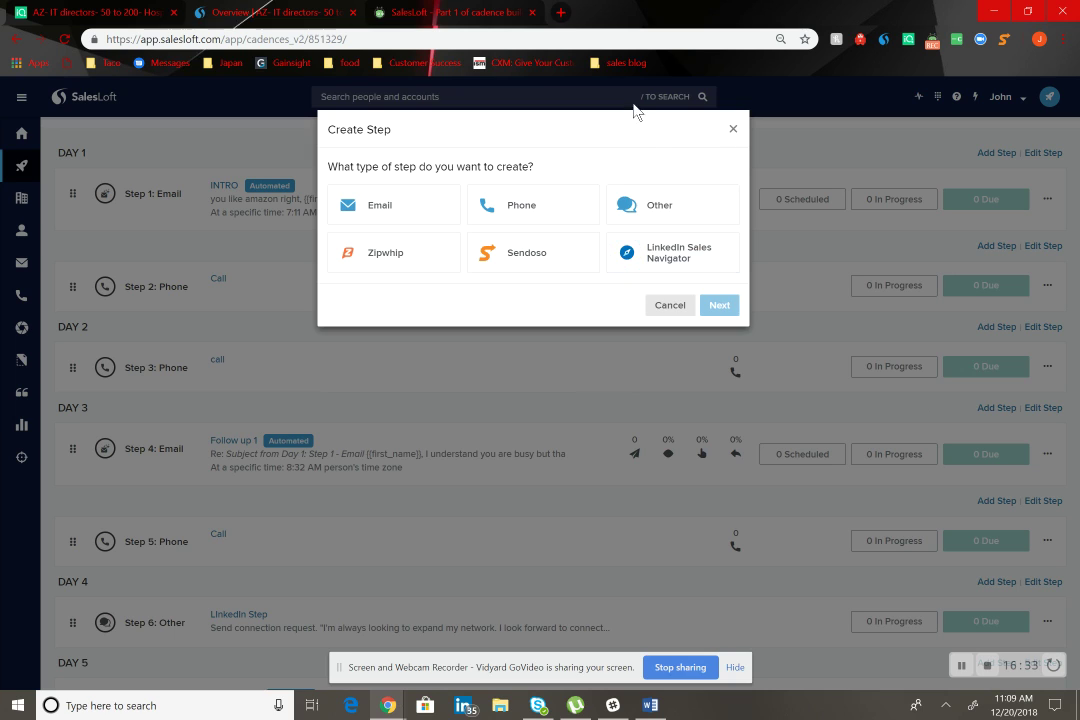
click(672, 205)
click(428, 310)
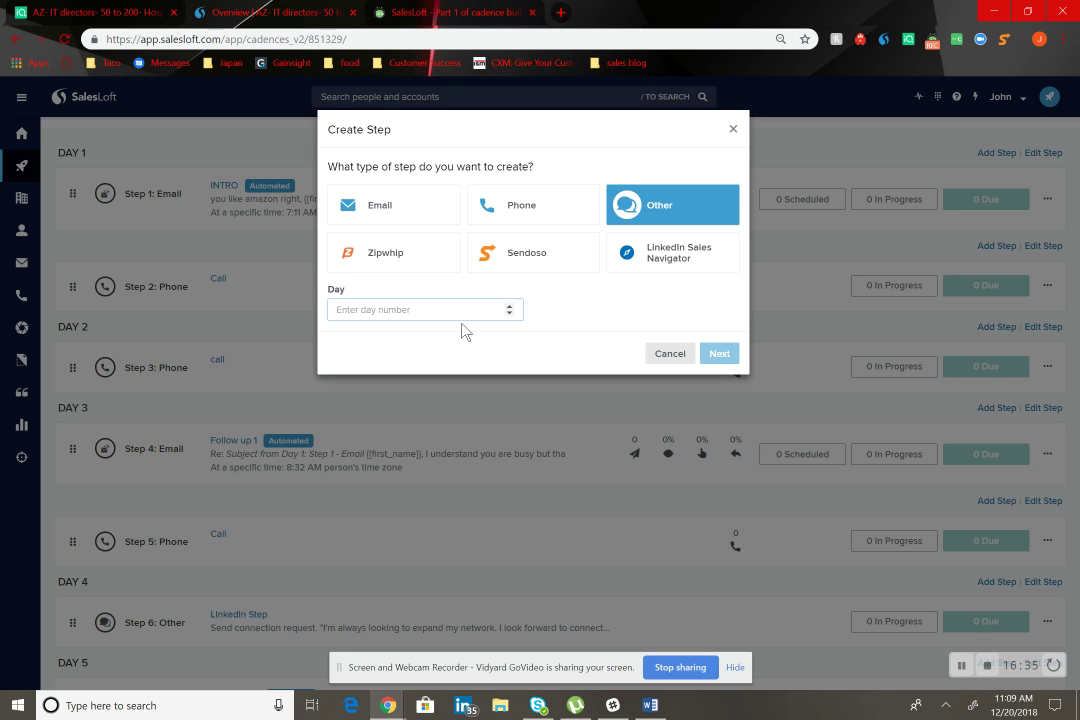
text(3)
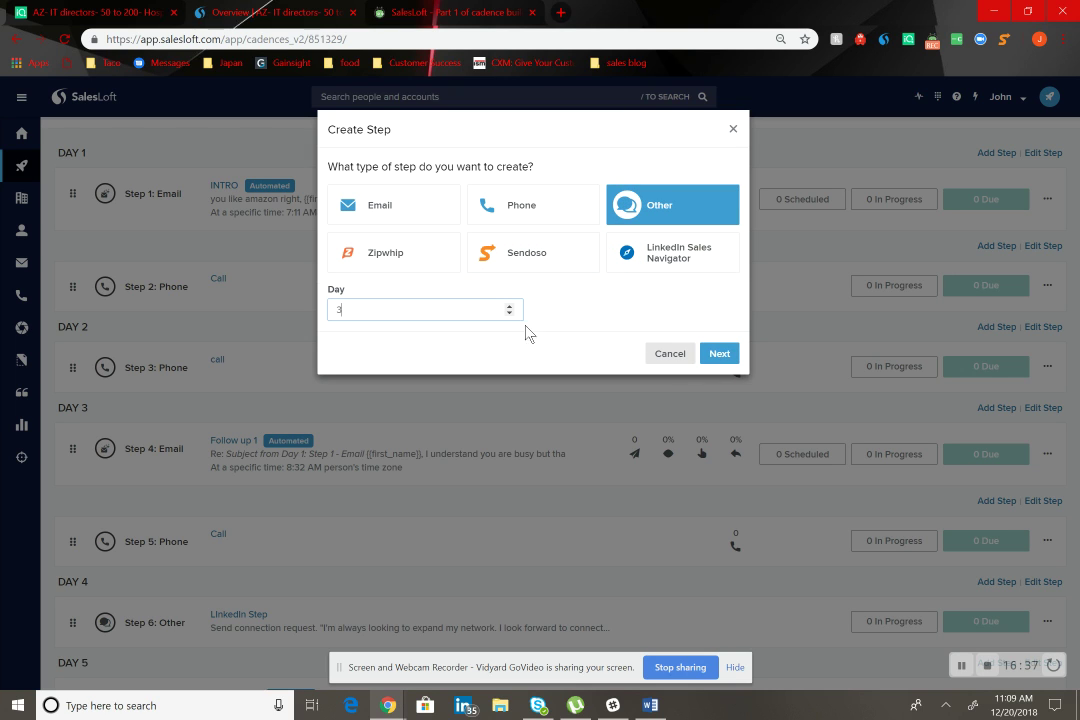
click(722, 355)
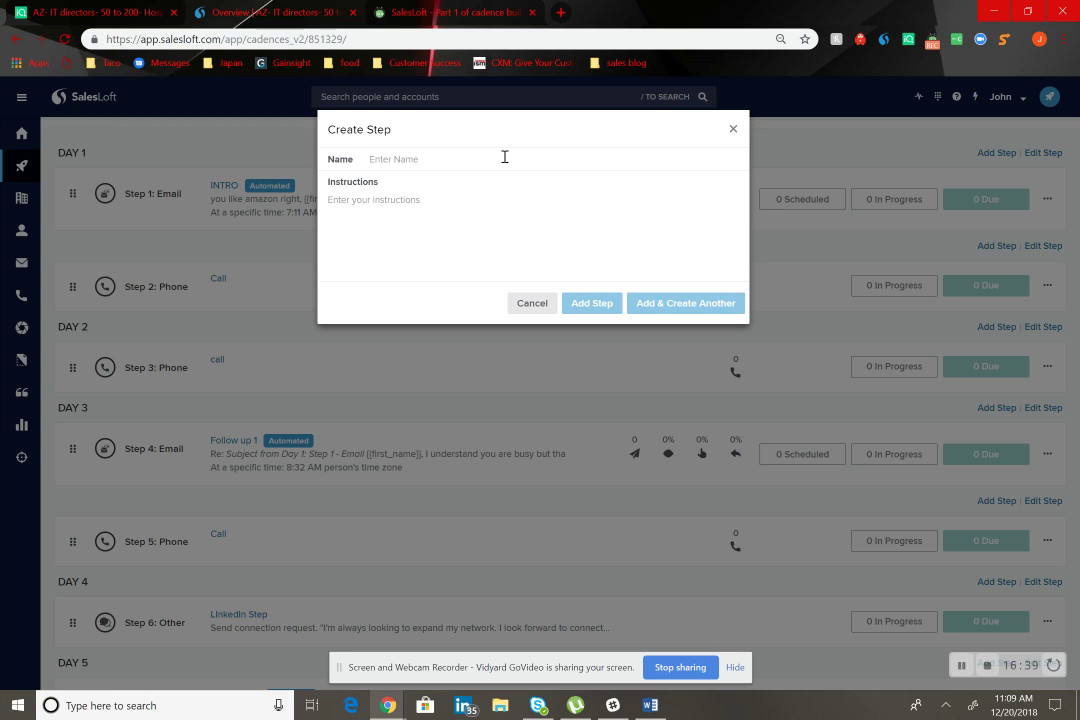
Step: Name the step "Research" with the instructions "Who else can i talk to ?" and add it to the cadence
text(Research)
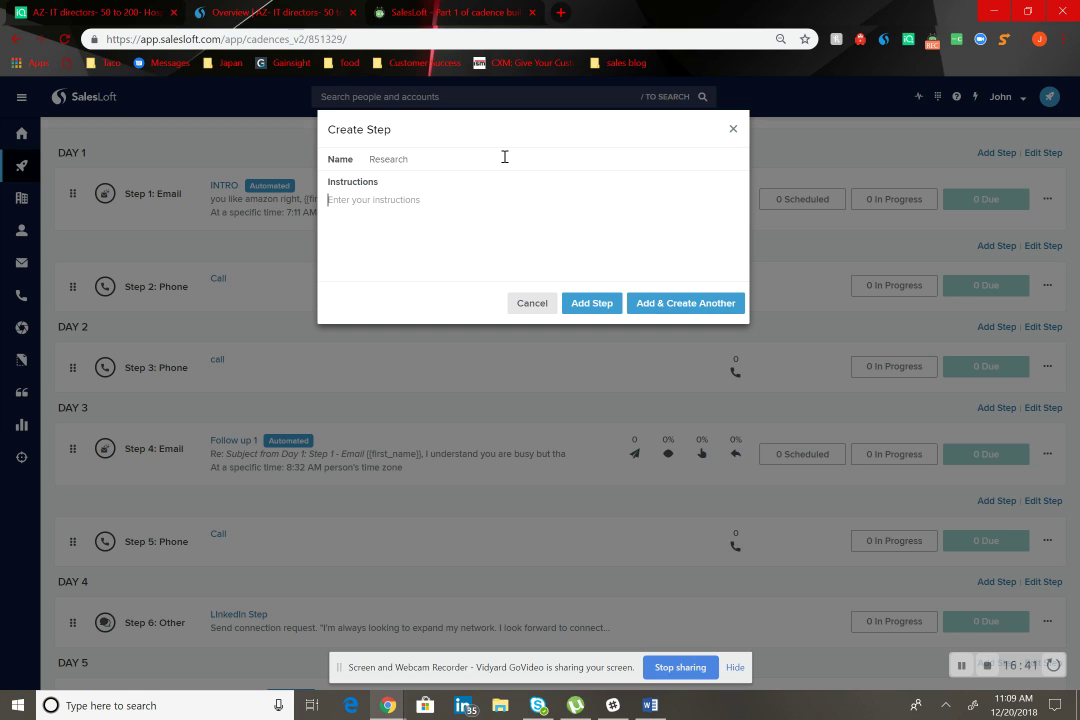
key(Tab)
text(Who else can i rea)
key(BackSpace)
key(BackSpace)
text(talk to ?)
key(Return)
key(Return)
click(590, 305)
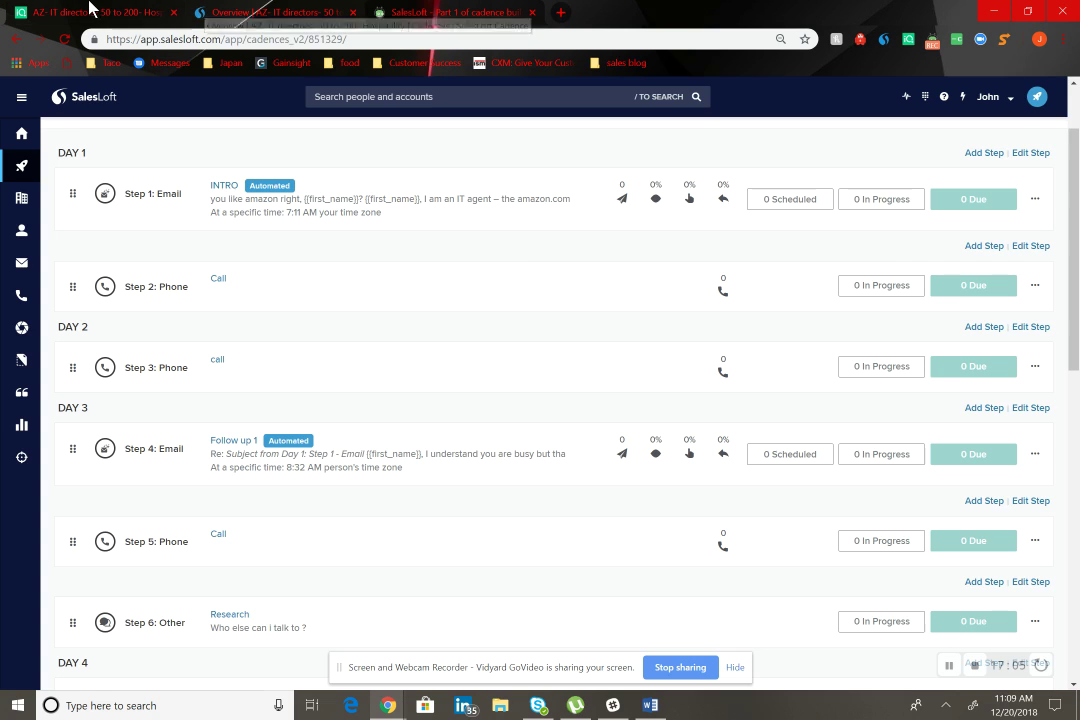
Step: Glance at the LeadIQ lead list, return to SalesLoft and look through the cadence with the Research step included
click(95, 12)
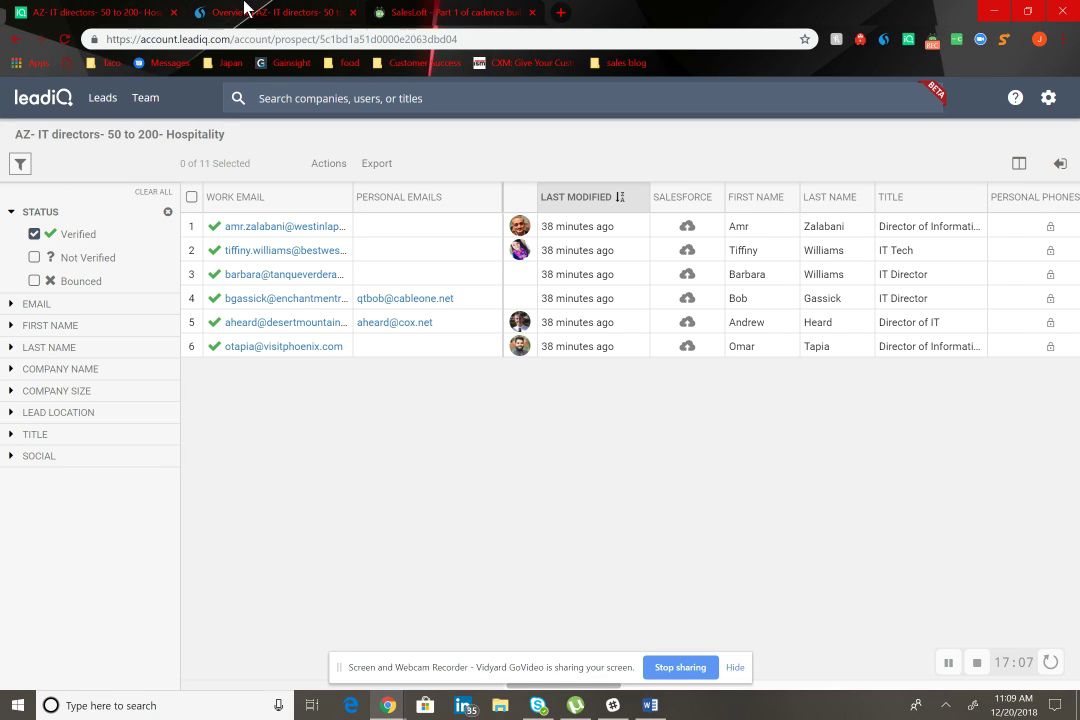
click(245, 8)
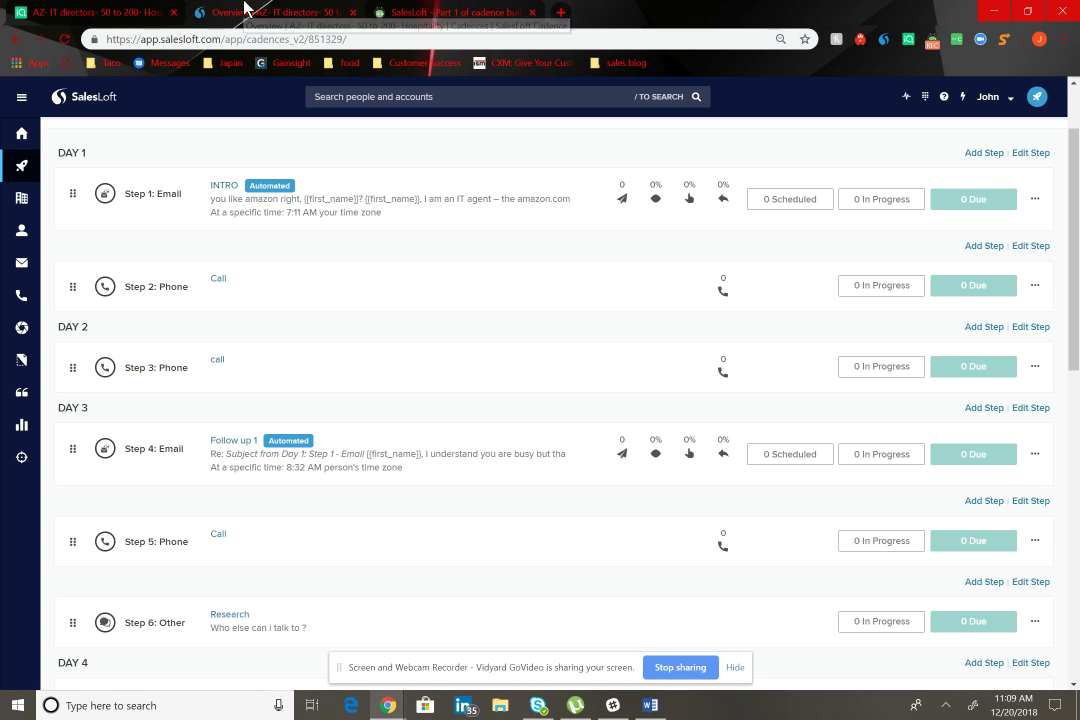
scroll(515, 474, up, 1)
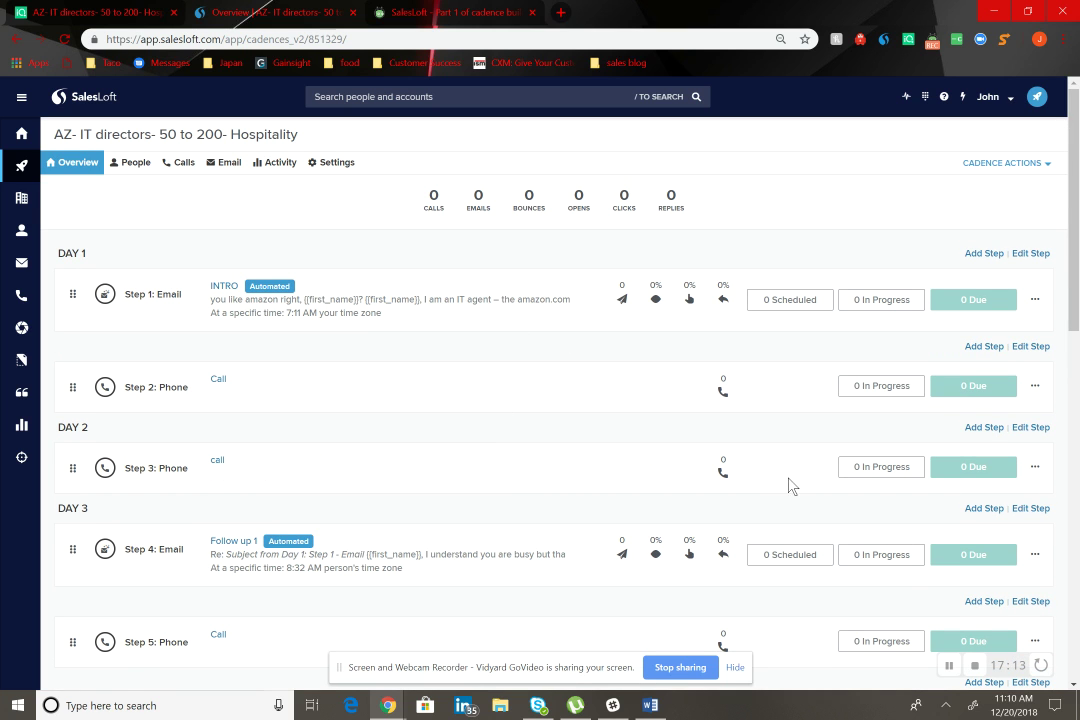
scroll(585, 445, down, 9)
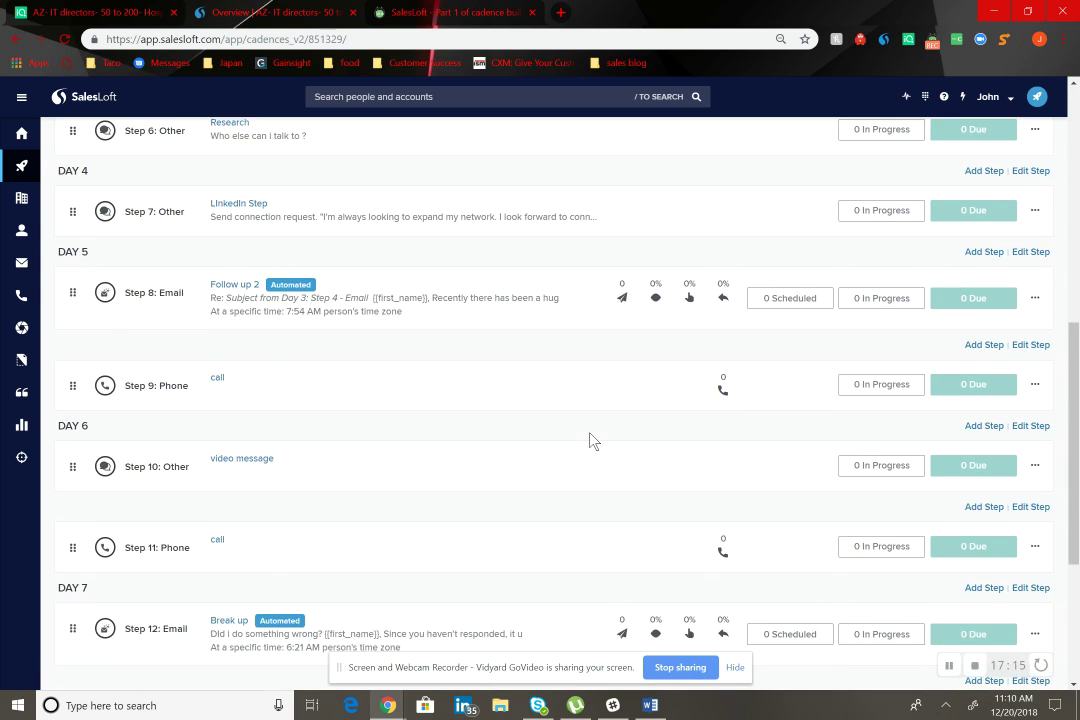
scroll(591, 440, down, 1)
scroll(591, 440, up, 10)
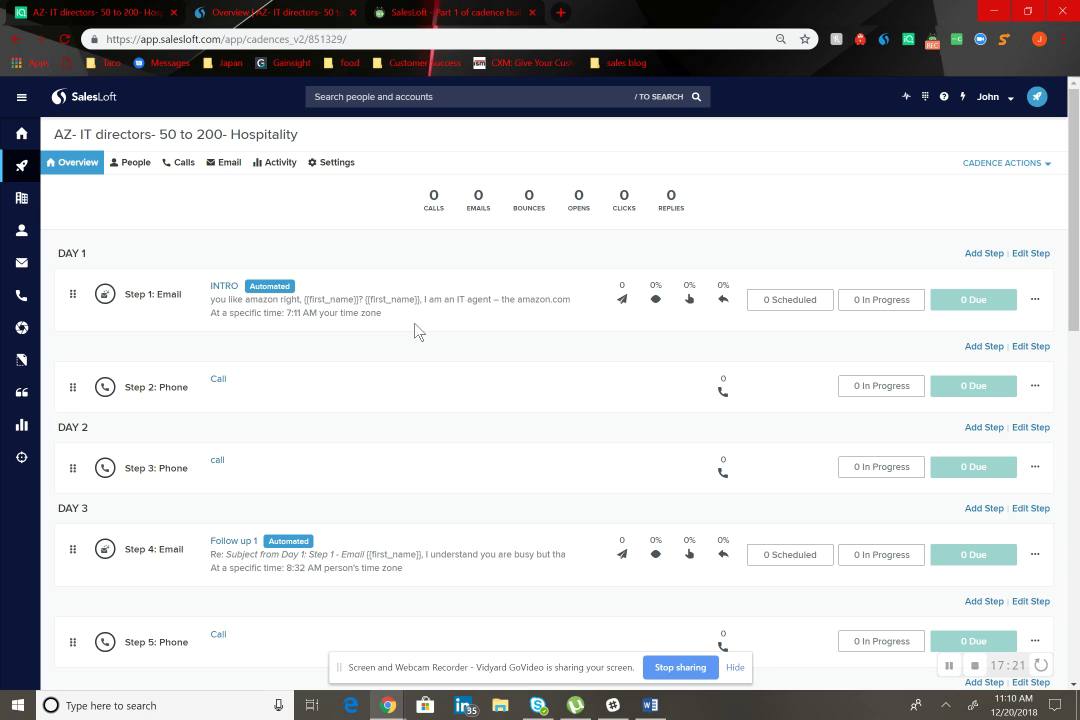
scroll(416, 329, down, 1)
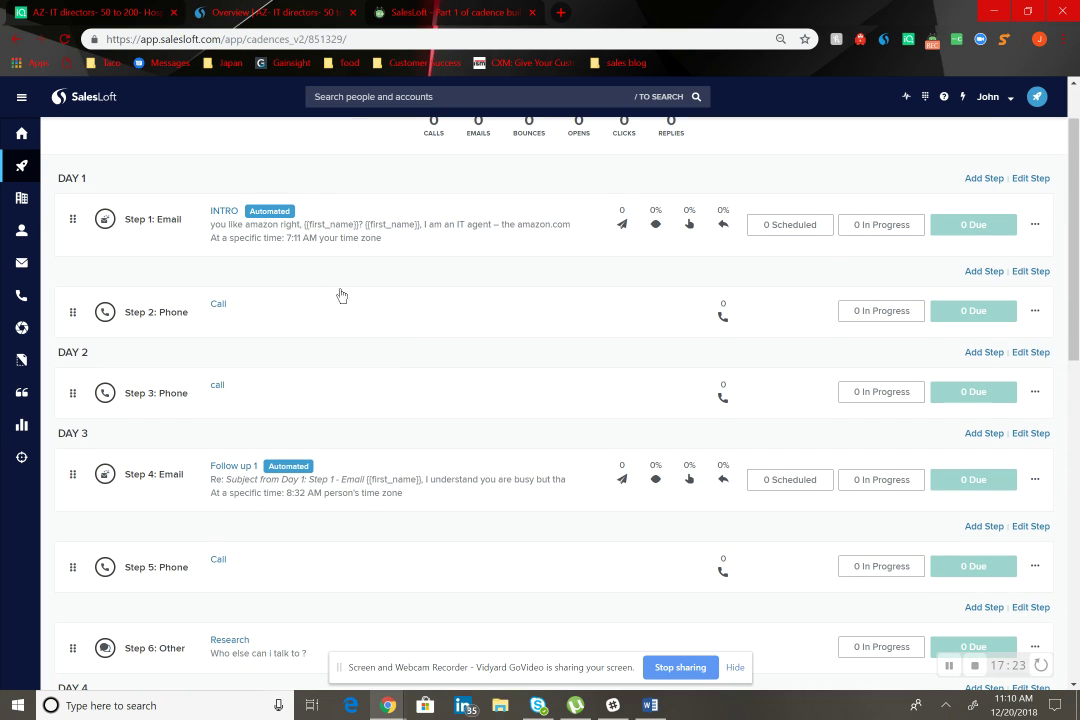
scroll(436, 274, up, 1)
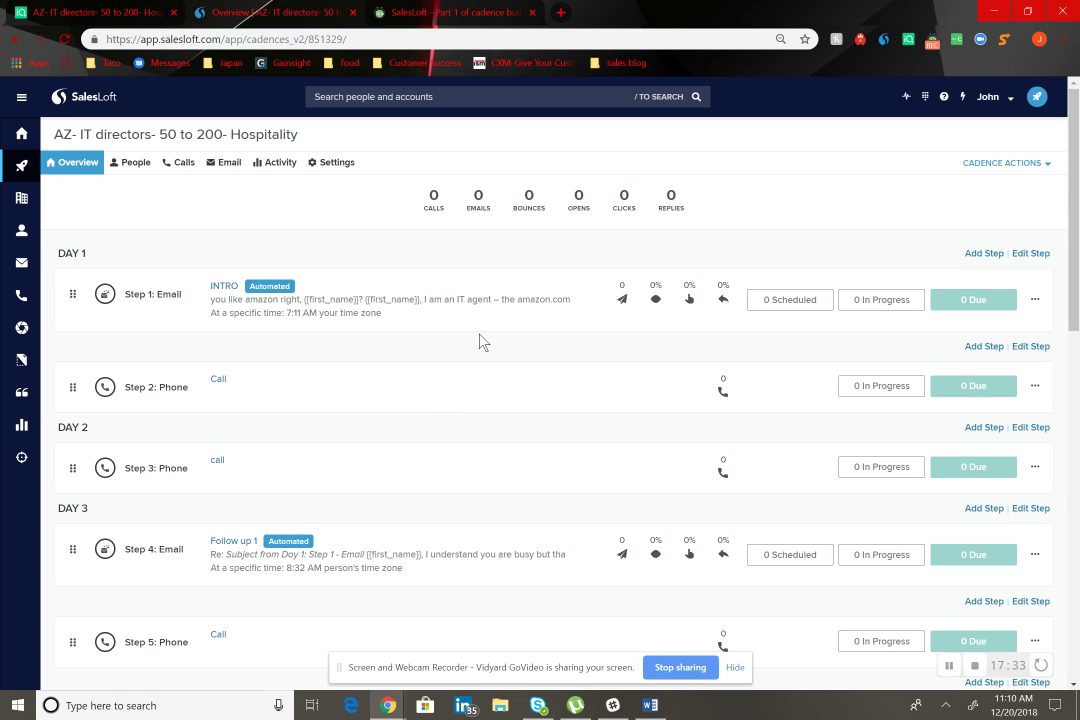
scroll(501, 441, down, 7)
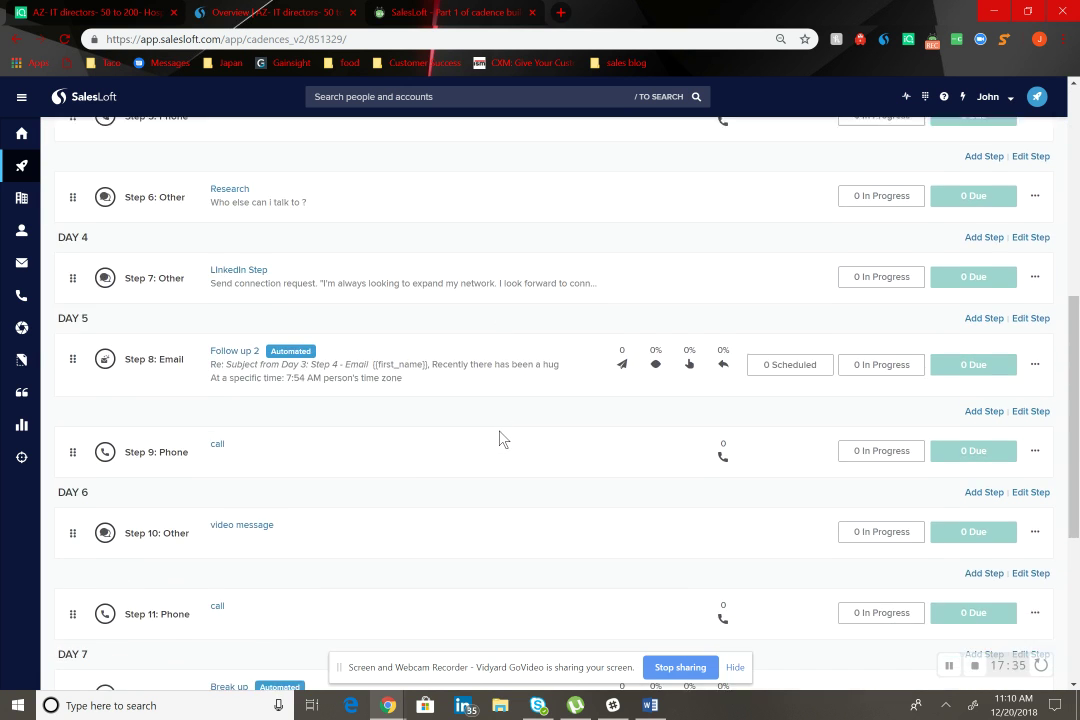
scroll(501, 441, up, 7)
Step: View the verified leads in LeadIQ, then return to SalesLoft and check the cadence through the Day 18 Hail Mary email
click(170, 11)
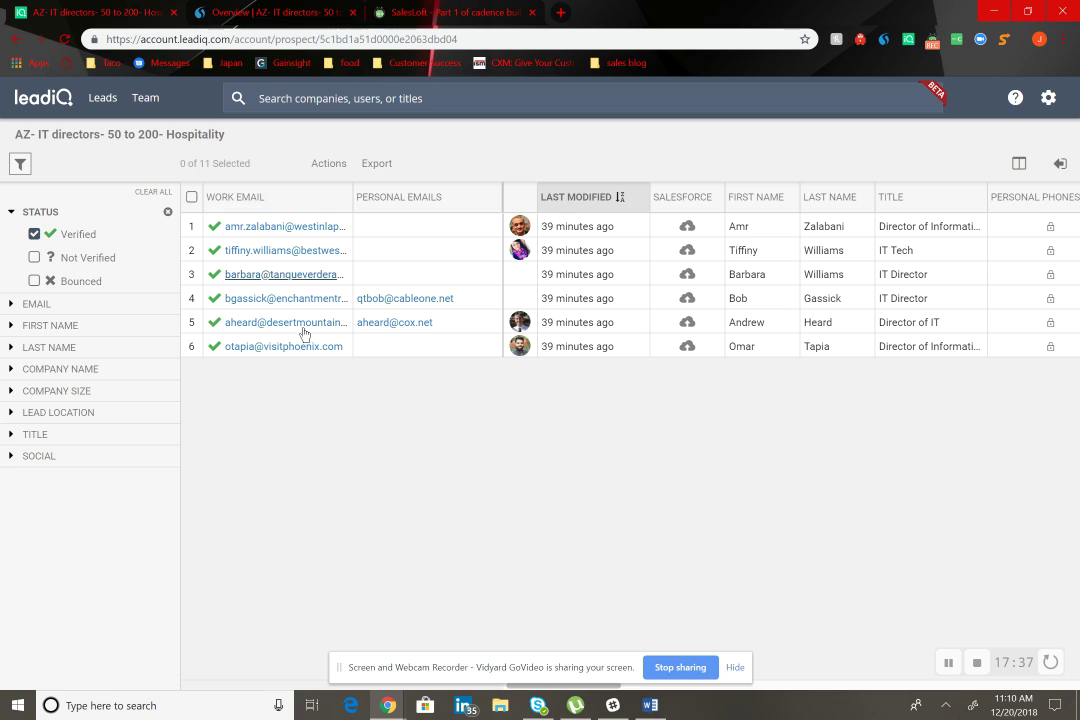
click(240, 11)
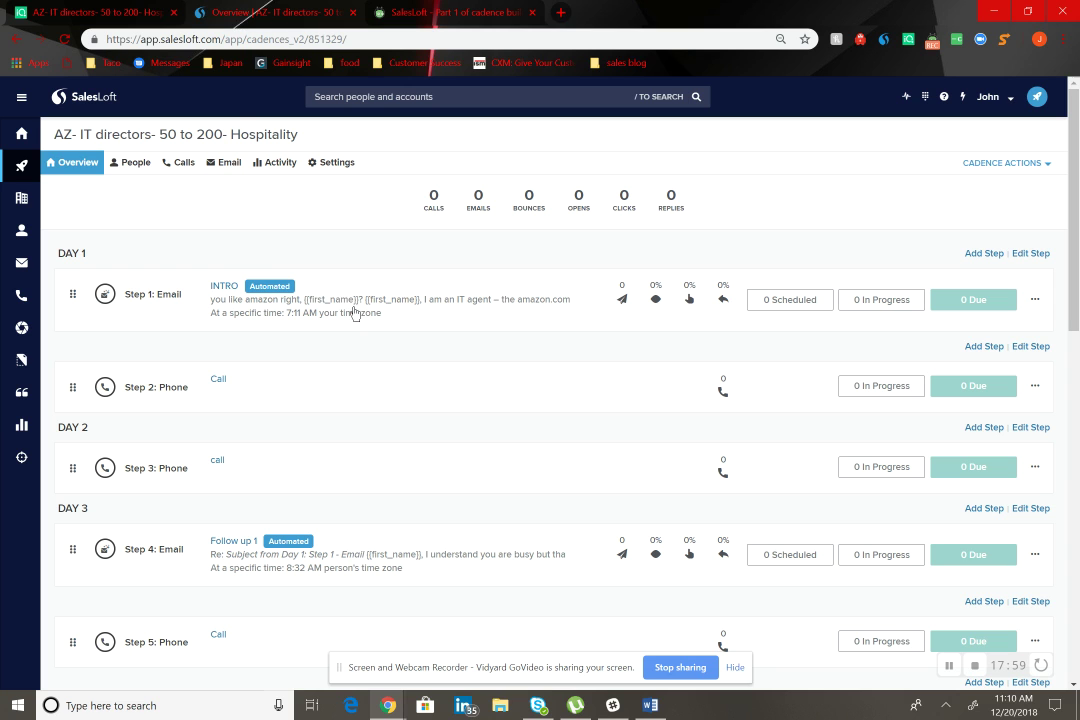
scroll(355, 313, down, 1)
scroll(352, 311, down, 10)
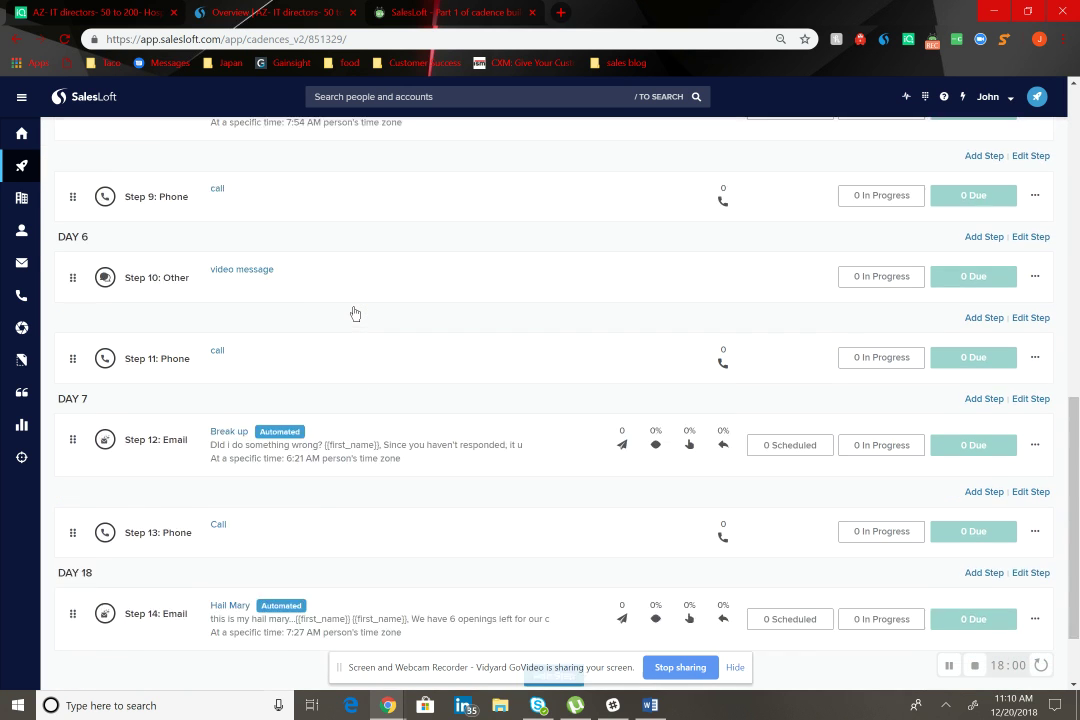
scroll(397, 196, up, 15)
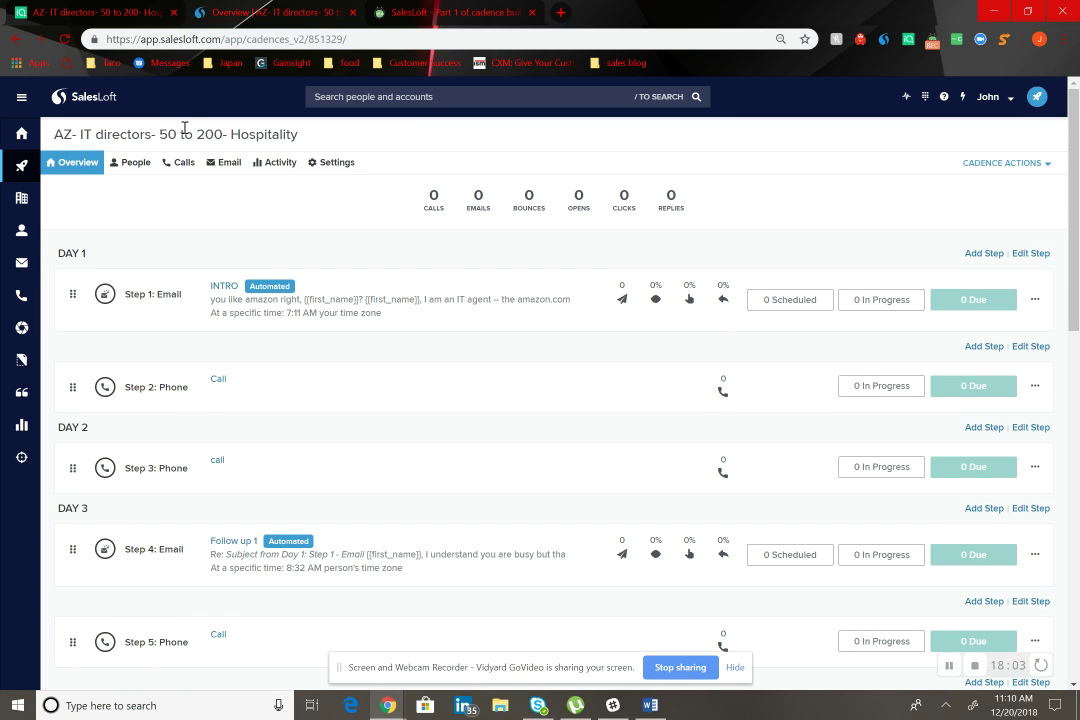
Step: Switch to LeadIQ and compare the lead list without and with the Verified status filter, leaving the filter on
click(50, 10)
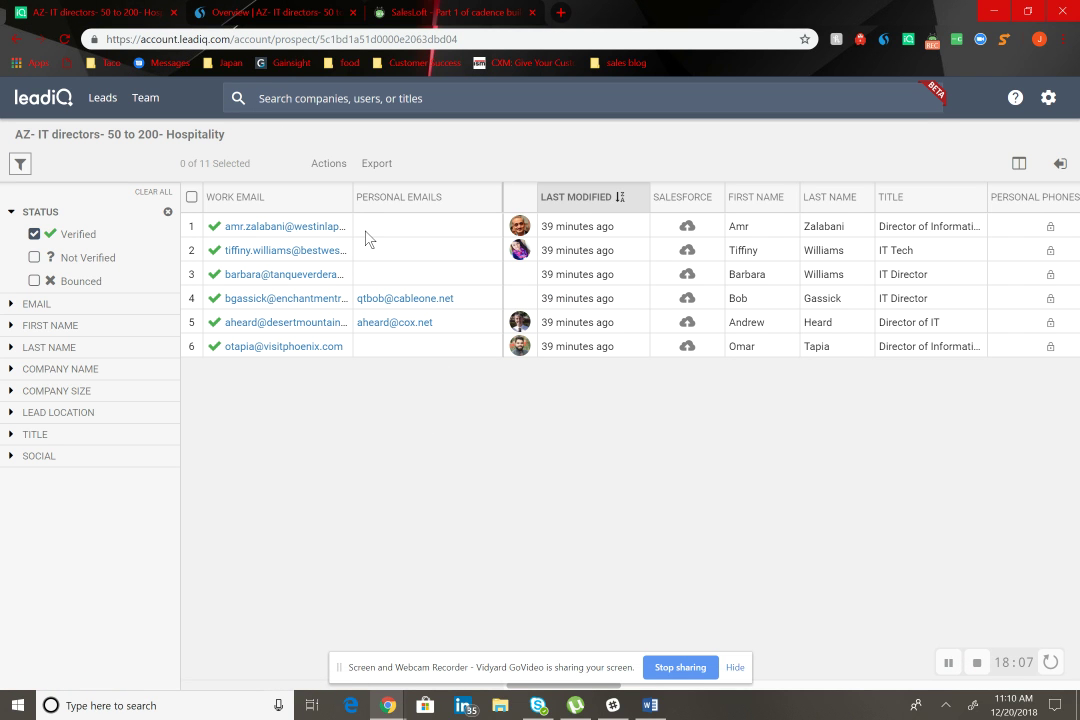
click(34, 233)
click(34, 233)
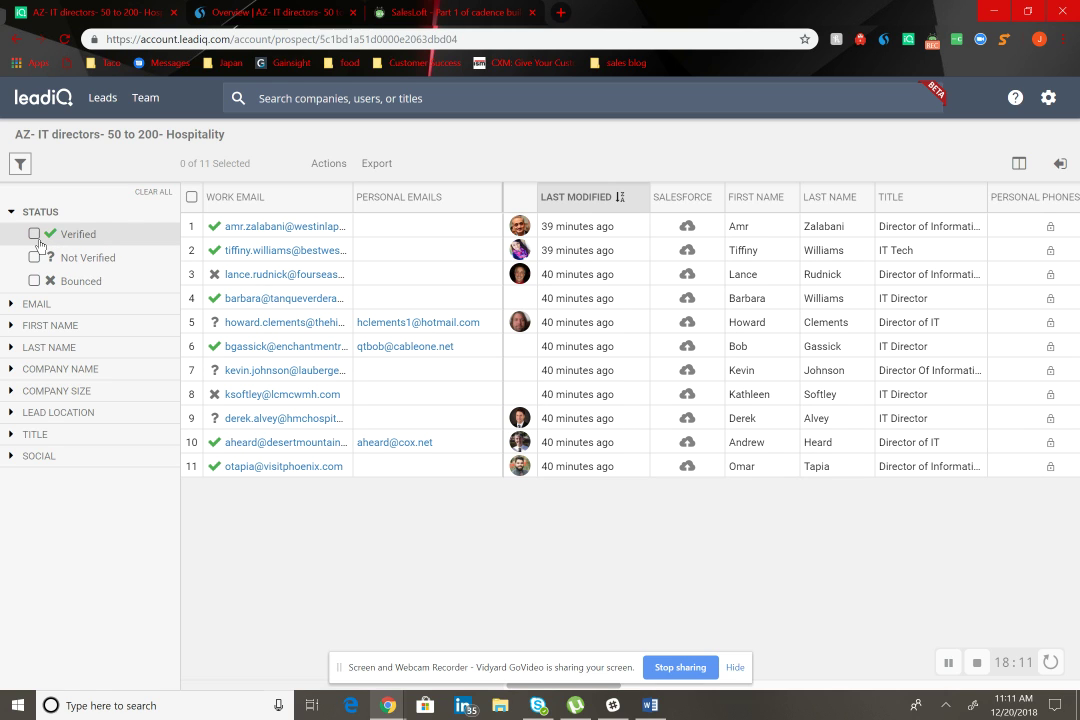
click(22, 212)
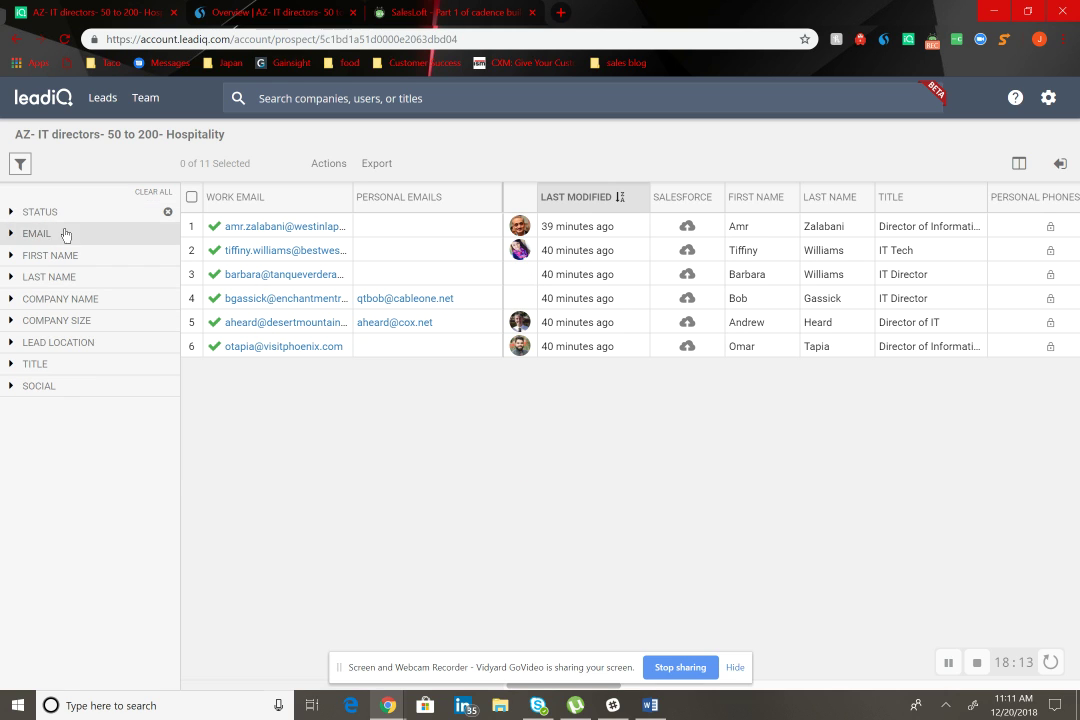
click(40, 212)
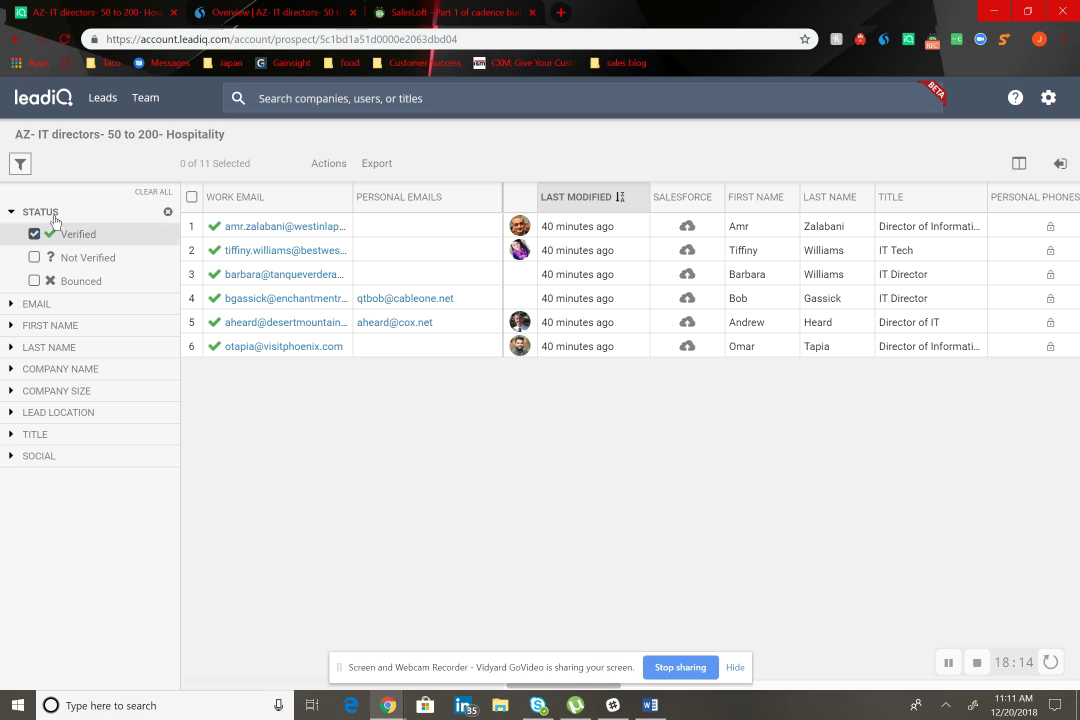
Step: Select all verified leads and export them to the SalesLoft cadence "AZ- IT directors- 50 to 200- Hospitality"
click(191, 197)
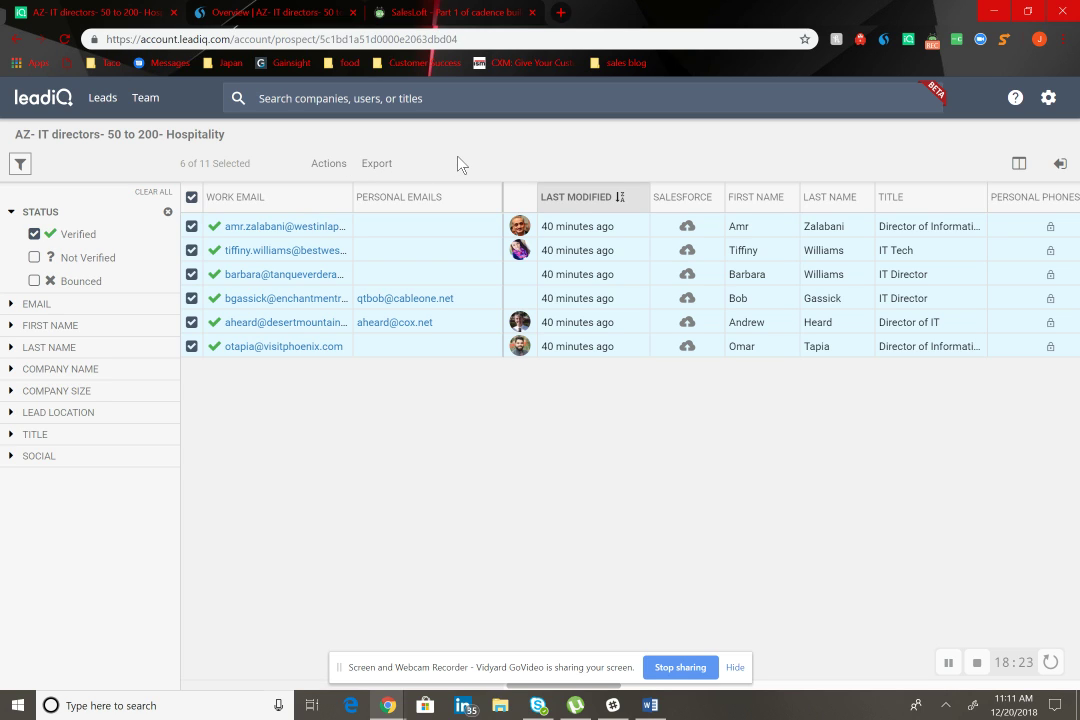
click(376, 166)
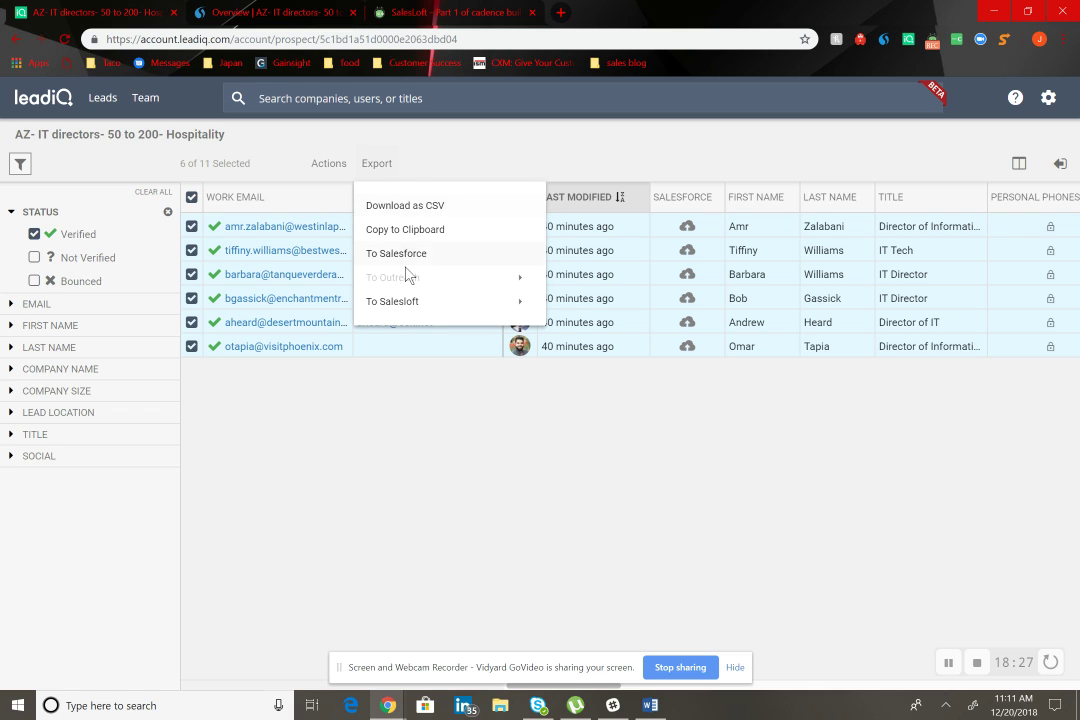
mouse_move(408, 302)
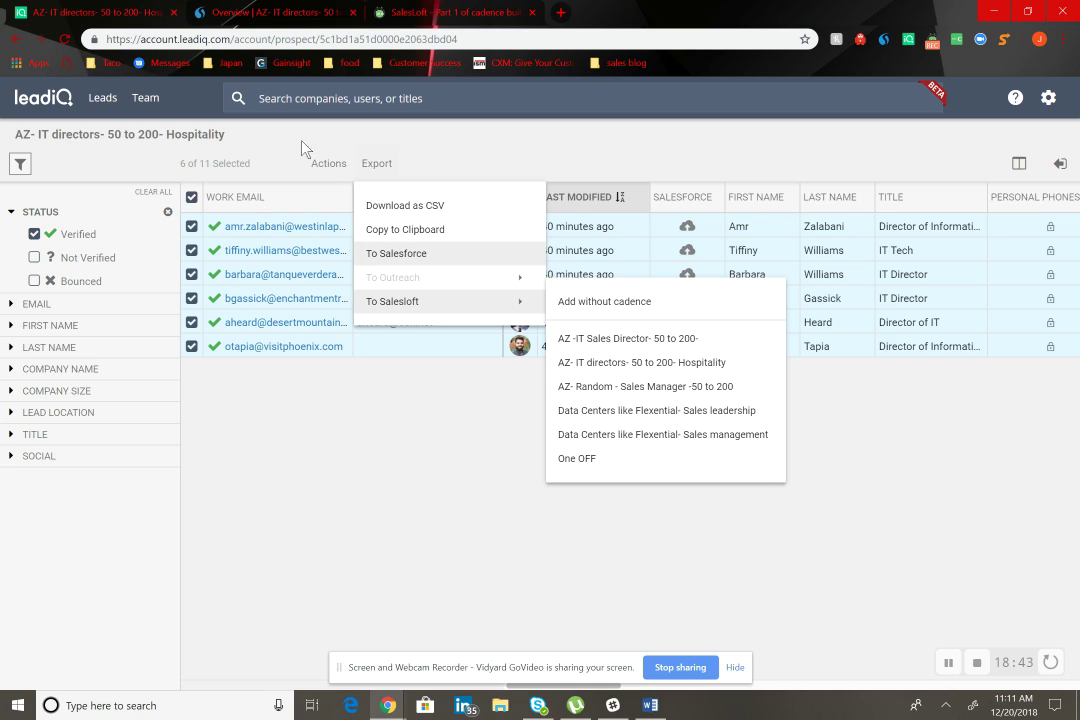
click(663, 373)
Step: Add the tags "Hospitality", "AZ", "IT driectors" and "50-200" to the leads being exported
click(511, 391)
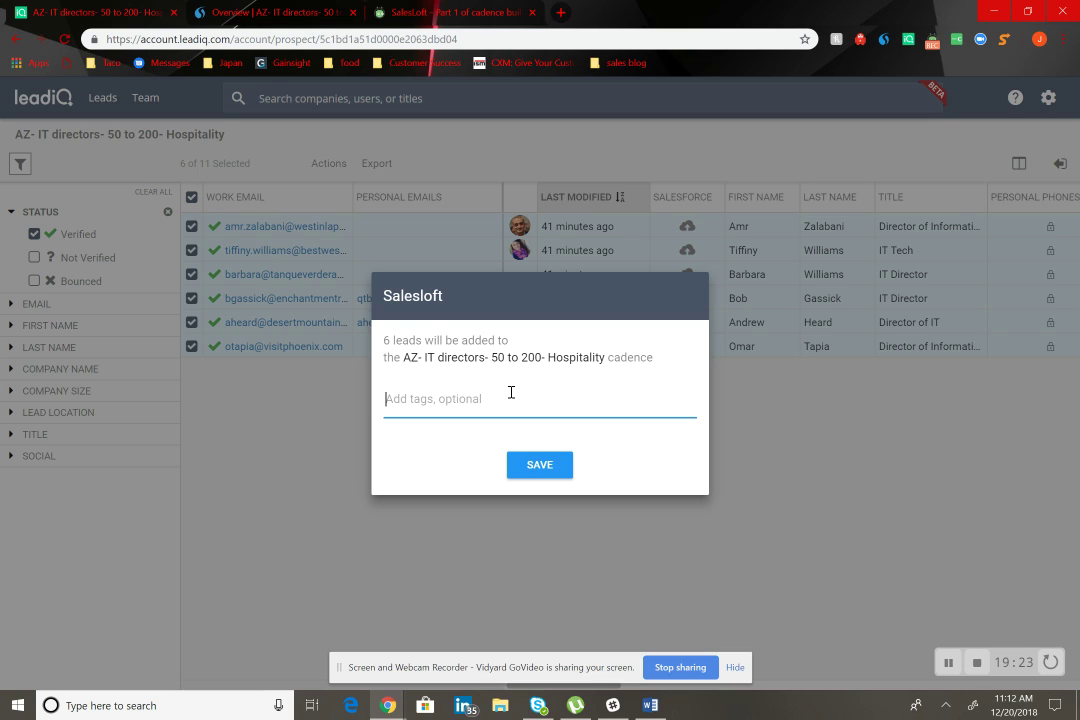
text(Hospitality)
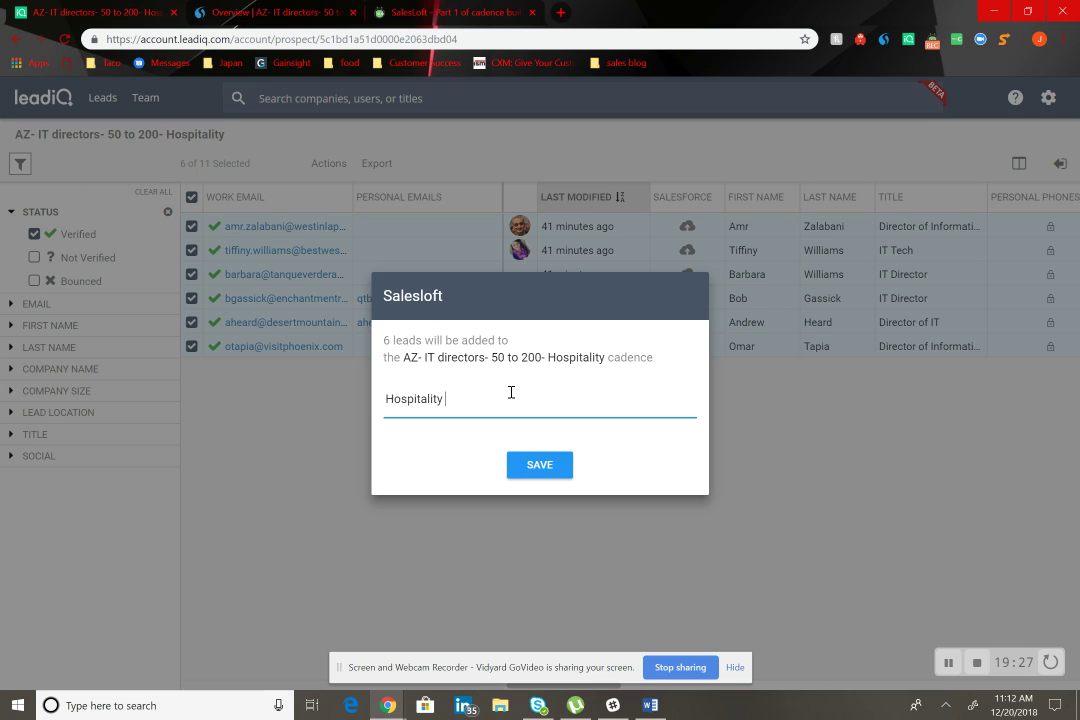
key(Return)
text(AZ)
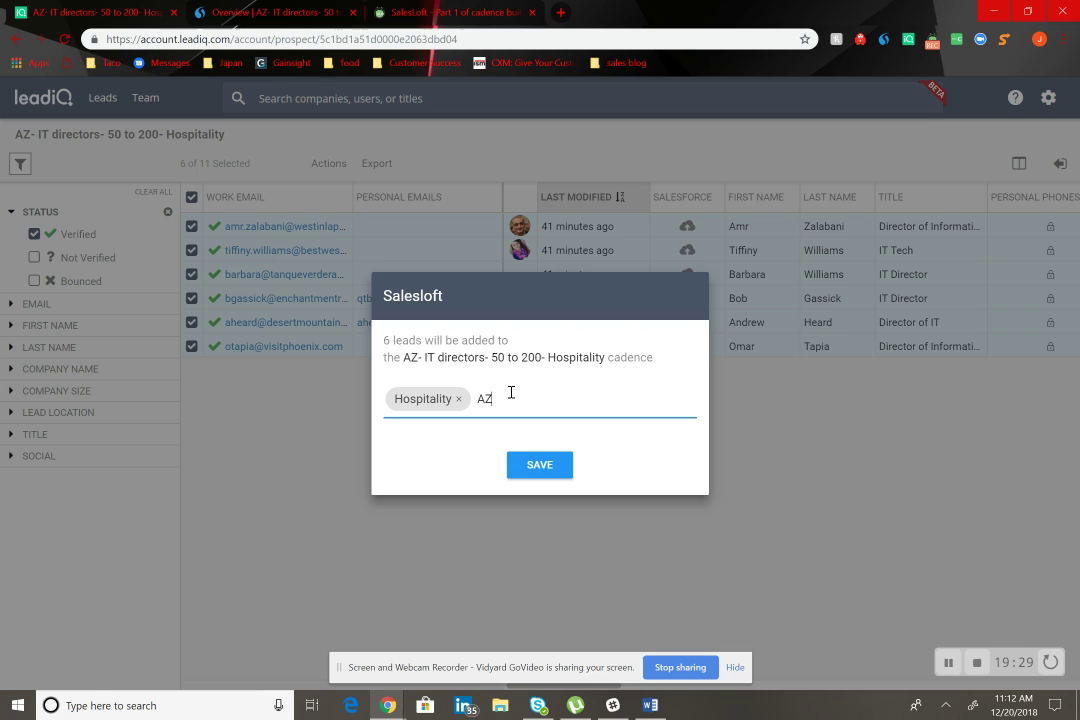
key(Return)
text(IT driectors)
key(Return)
text(fo)
key(BackSpace)
key(BackSpace)
text(50-200)
key(Return)
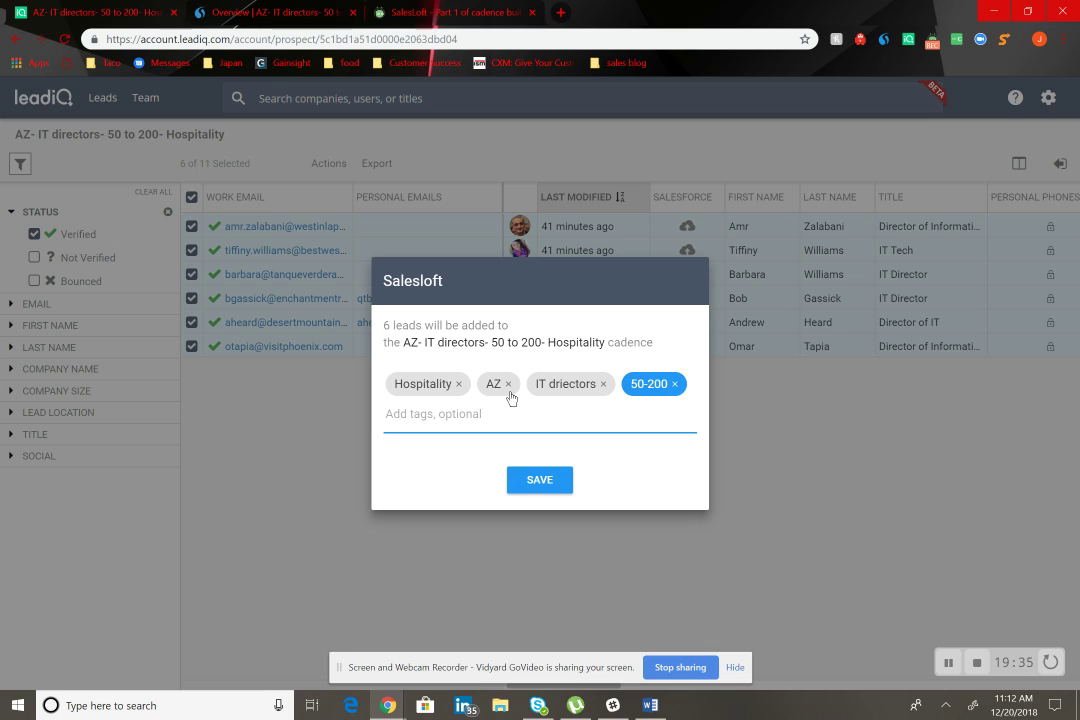
Step: Remove the misspelled "IT driectors" tag and save the lead export to the cadence
click(603, 384)
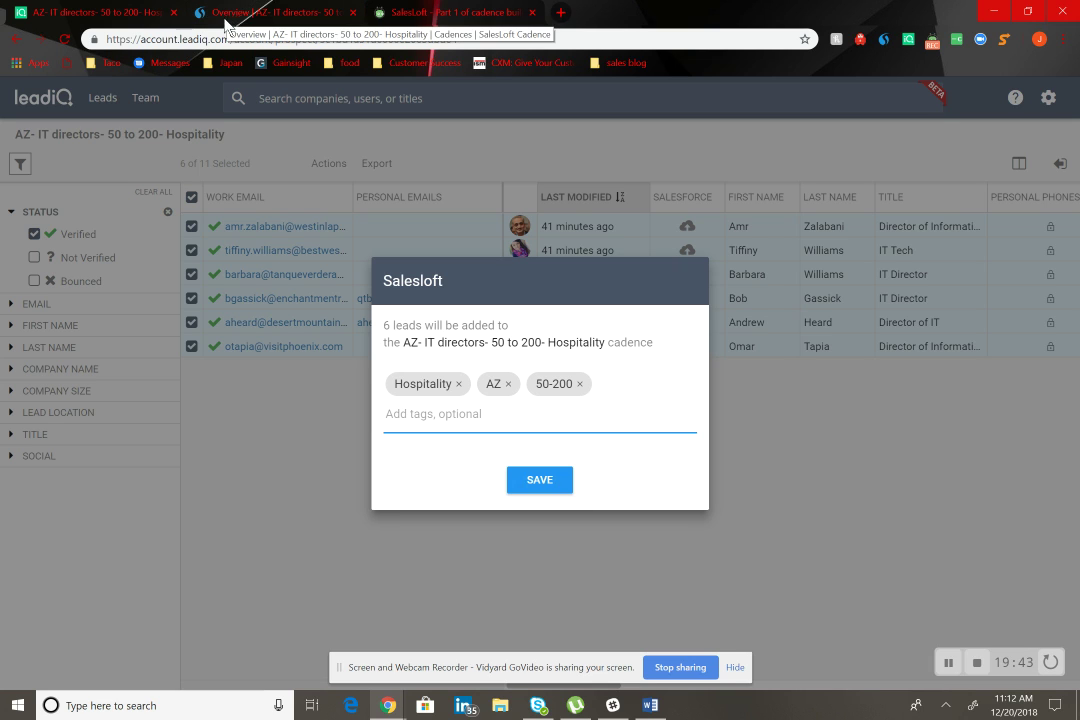
click(537, 482)
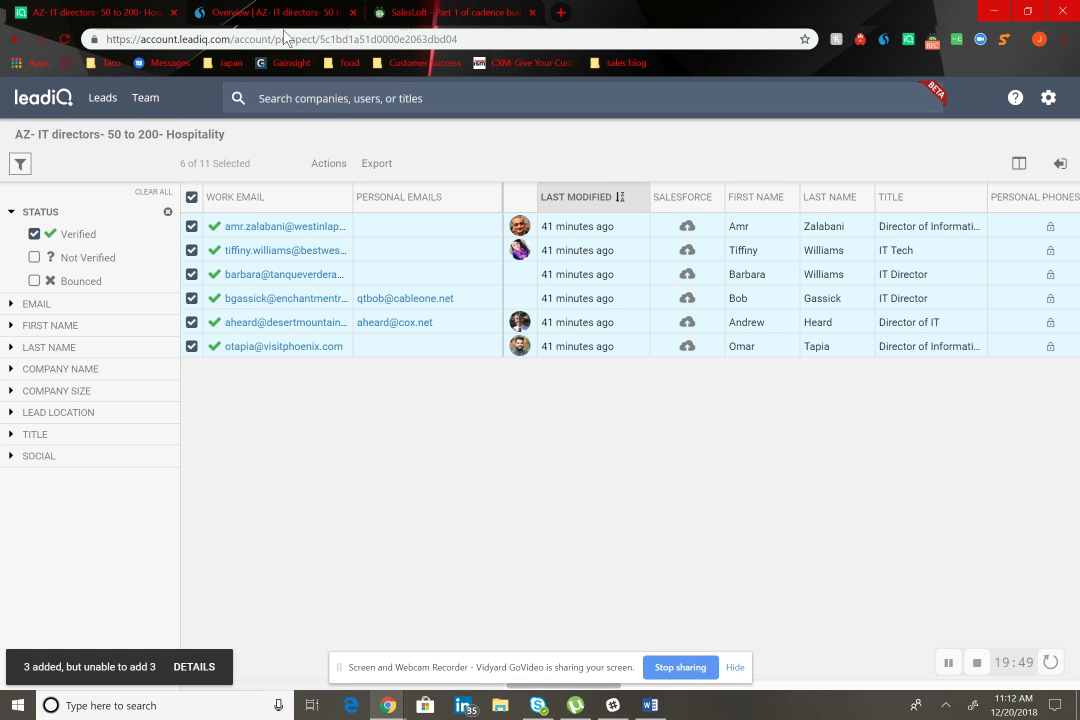
Step: Switch to SalesLoft, reload the hospitality cadence and check the due leads in the Day 1 INTRO email step
click(290, 16)
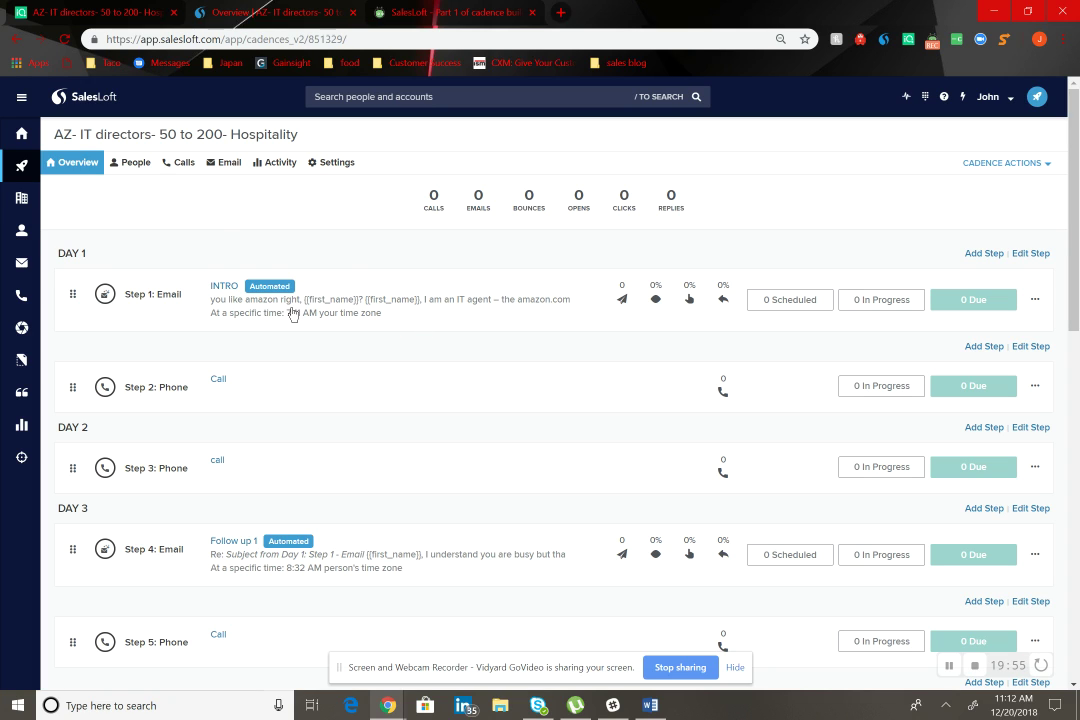
click(65, 38)
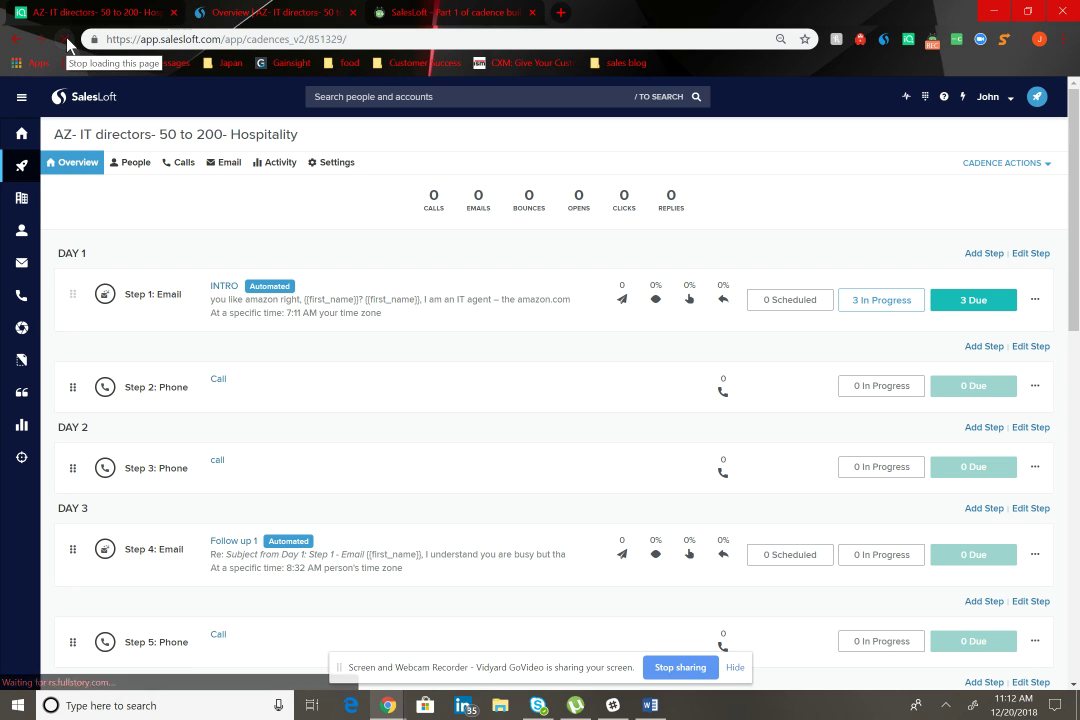
click(972, 299)
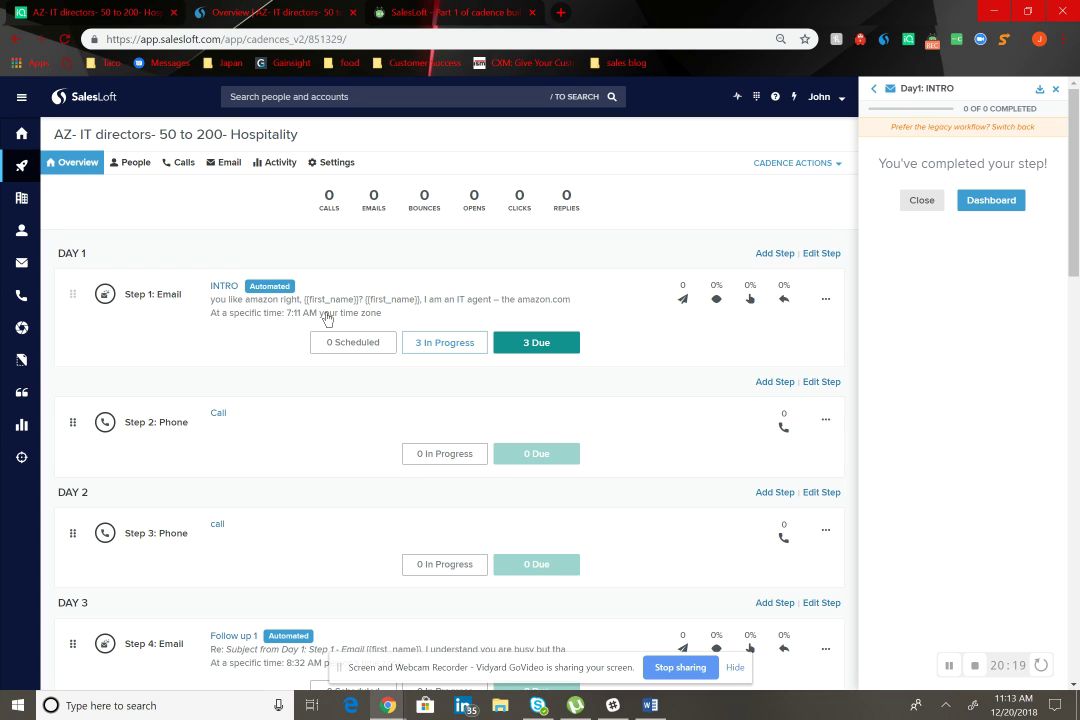
click(921, 200)
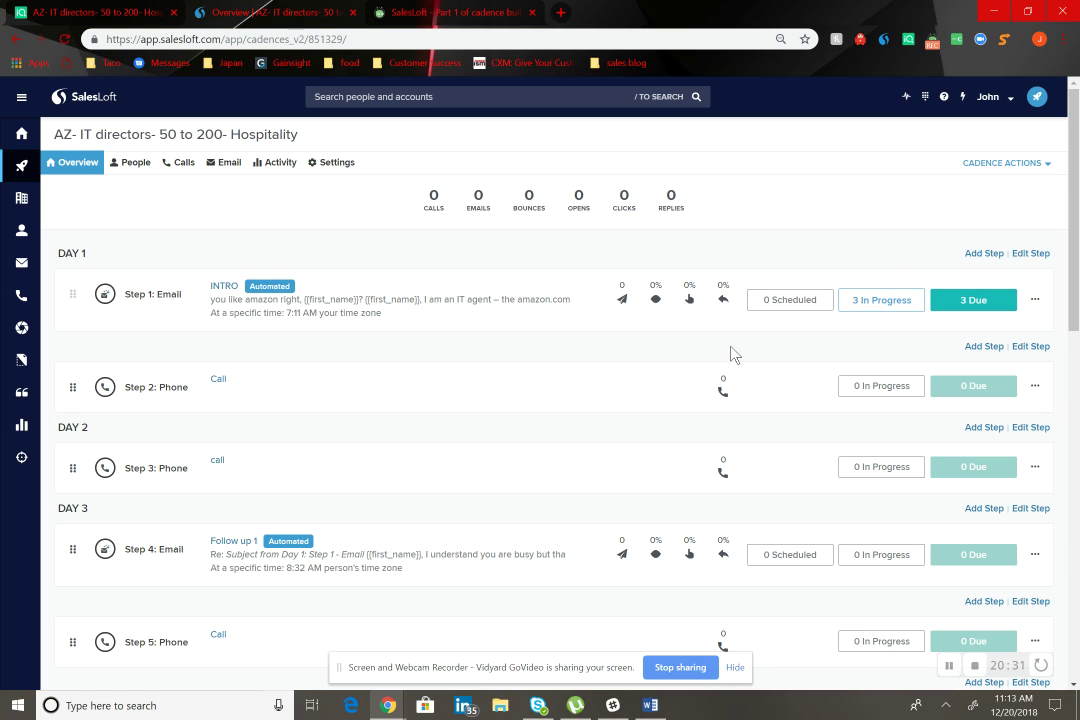
scroll(871, 374, down, 1)
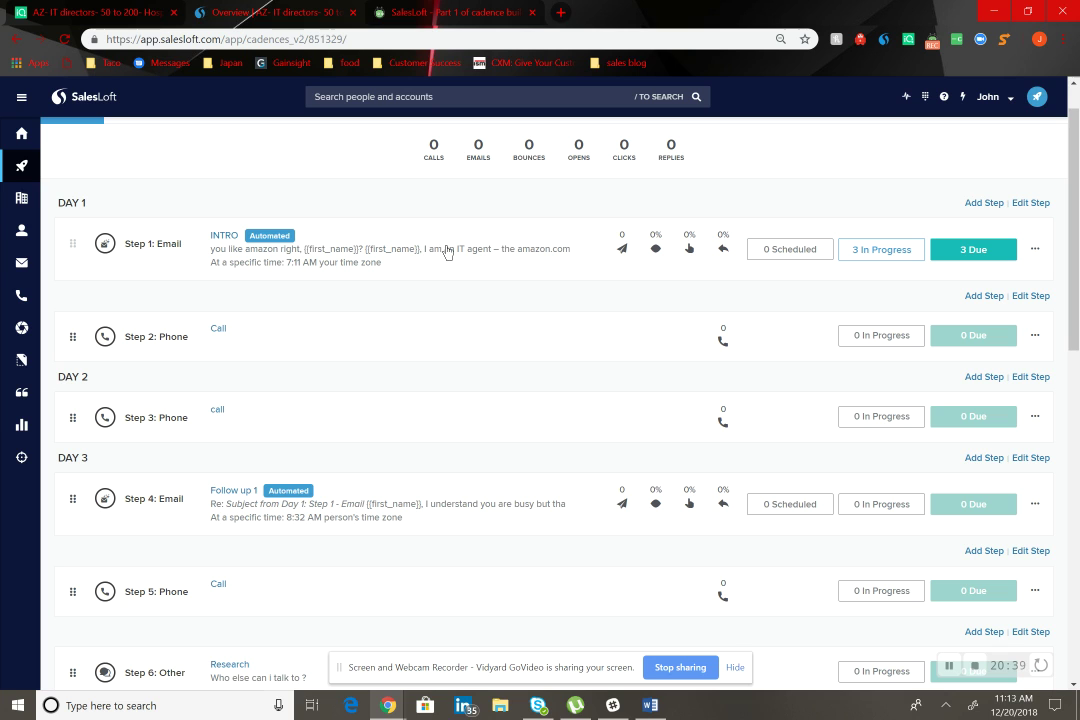
scroll(446, 250, up, 1)
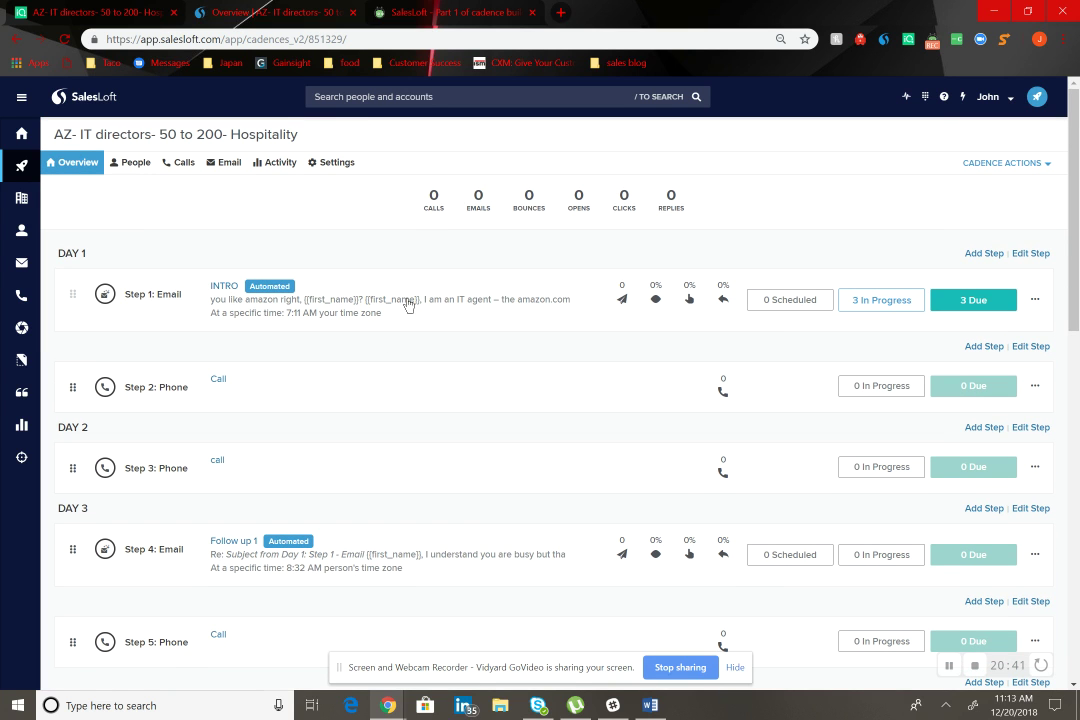
Step: Return to LeadIQ and revisit the option for exporting the selected leads to the SalesLoft cadence "AZ- IT directors- 50 to 200- Hospitality"
click(106, 12)
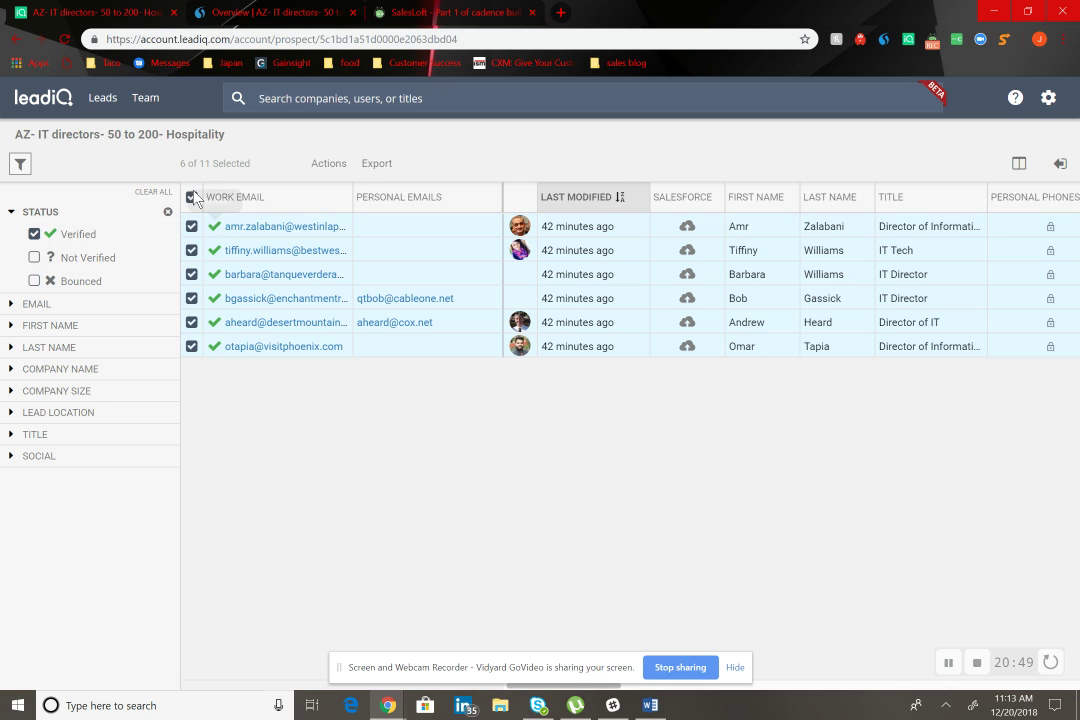
click(386, 166)
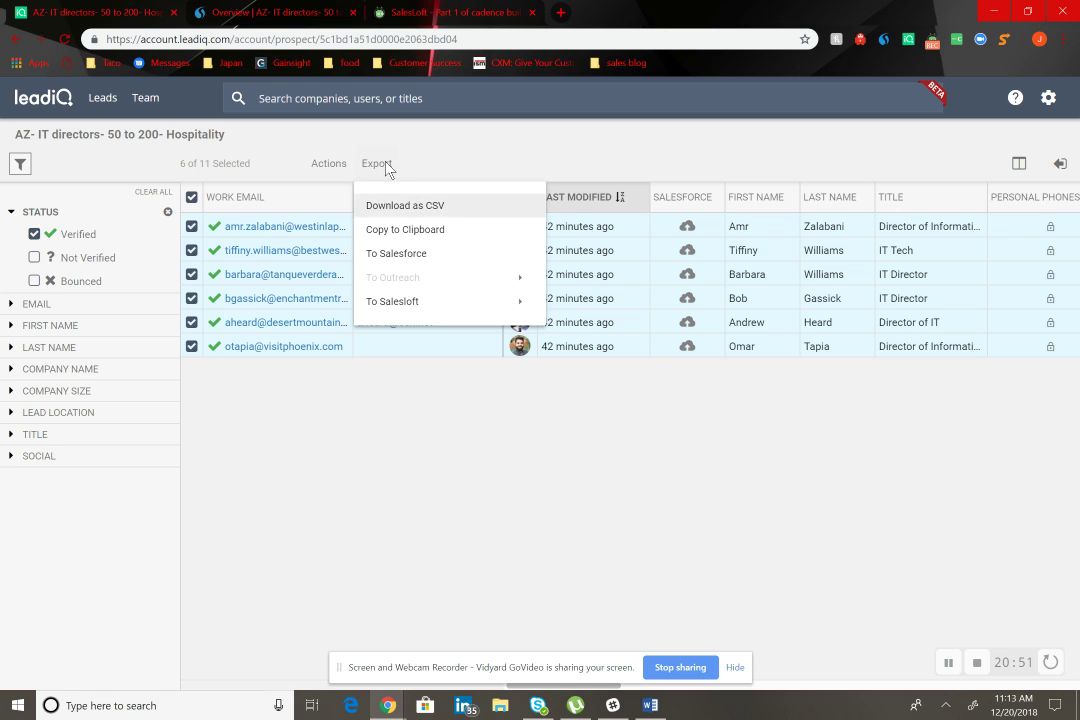
mouse_move(434, 303)
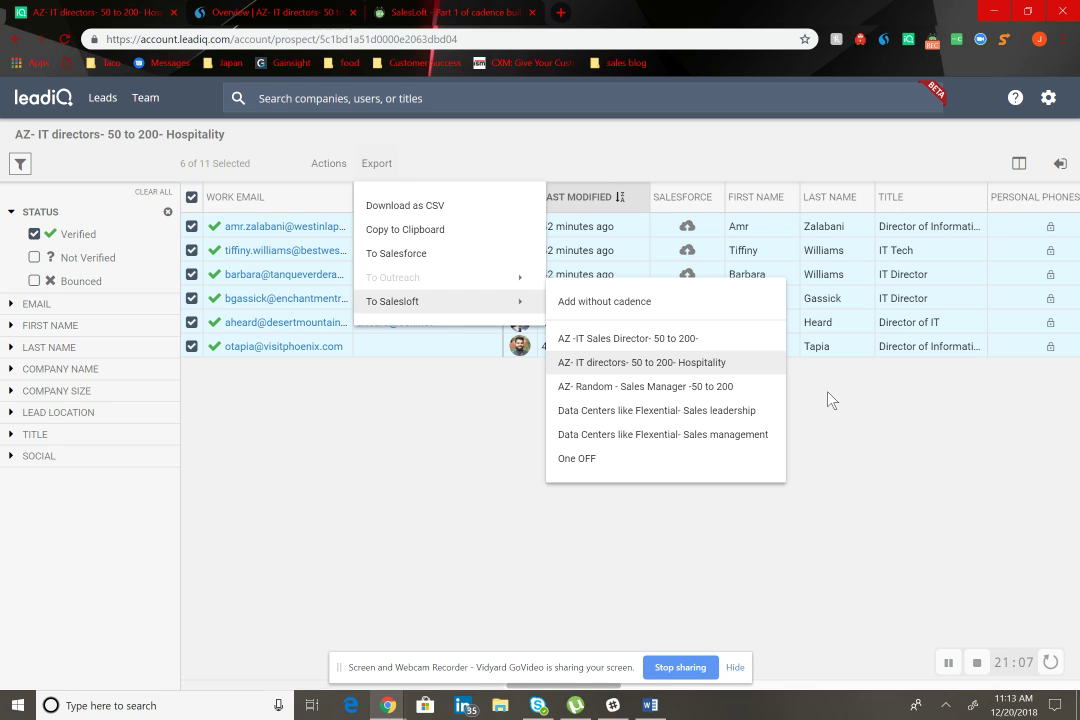
click(641, 362)
Step: Switch to SalesLoft, review the Day 1 INTRO email text without changing it, and look over the following cadence steps
click(408, 14)
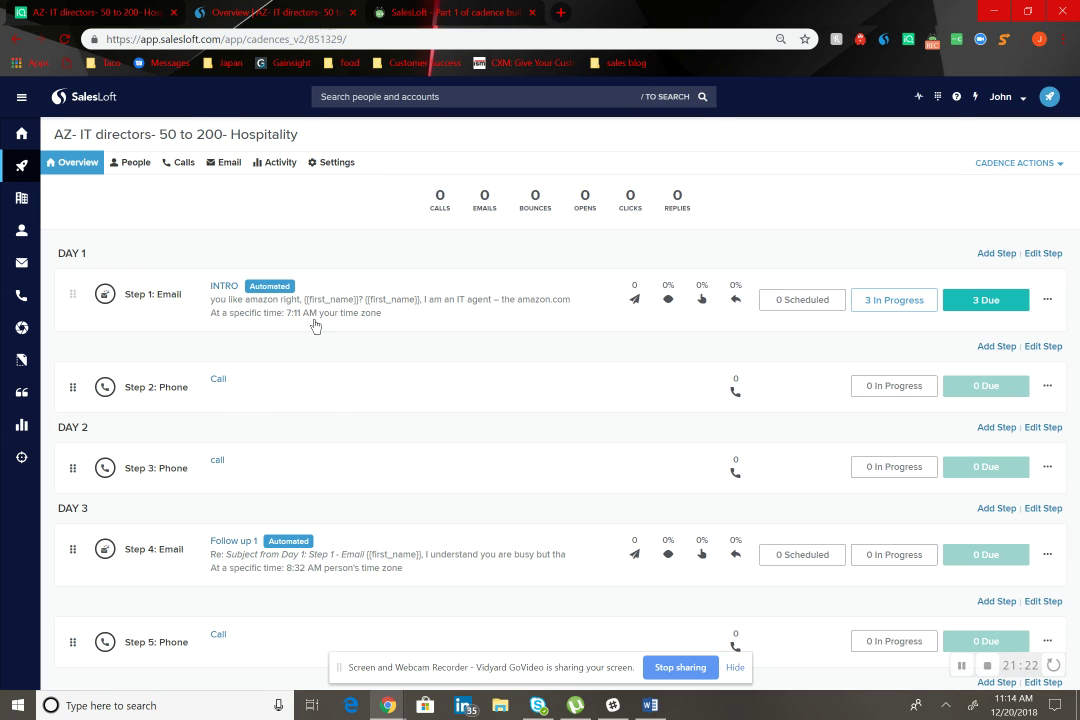
click(315, 320)
scroll(319, 410, down, 5)
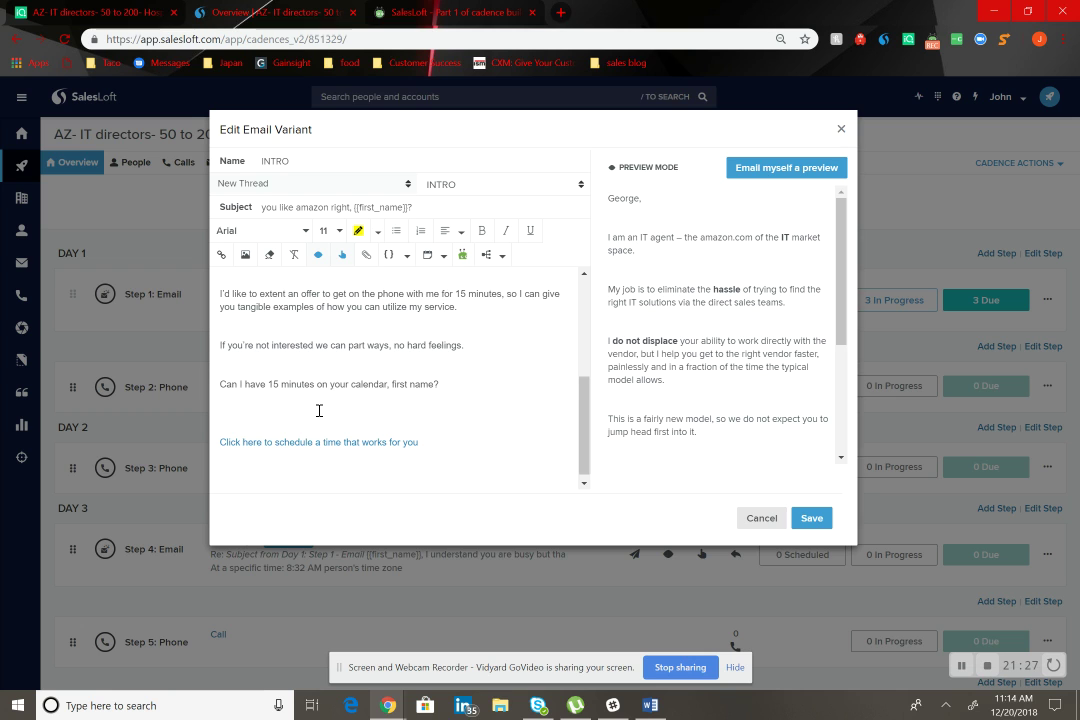
scroll(319, 410, up, 5)
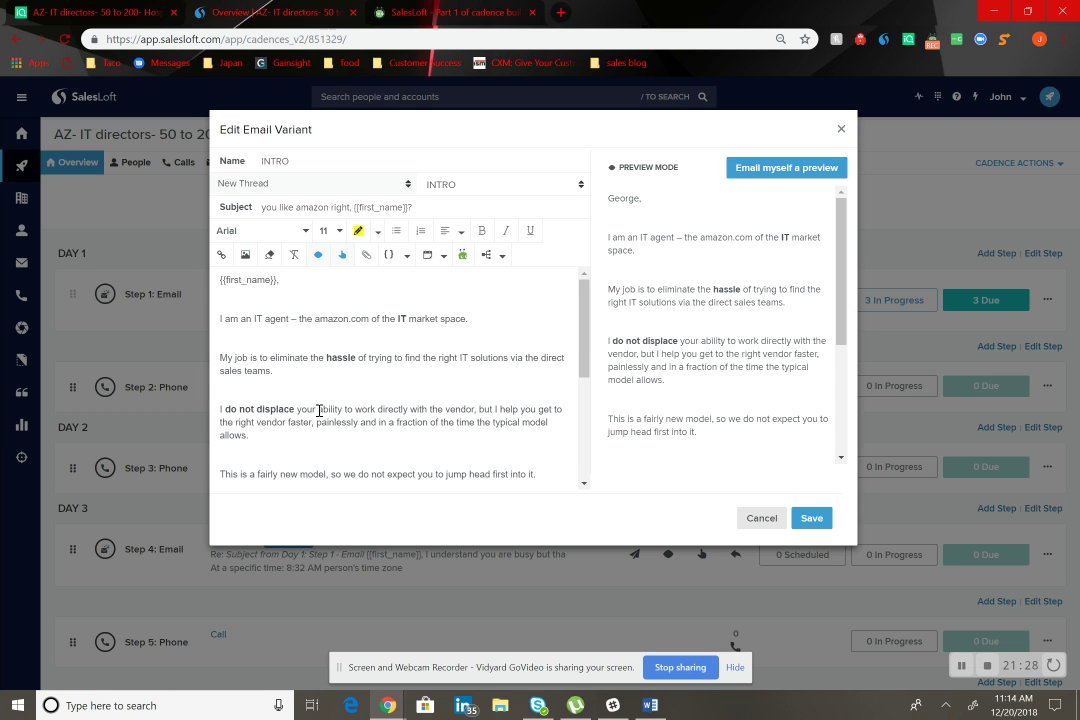
click(779, 518)
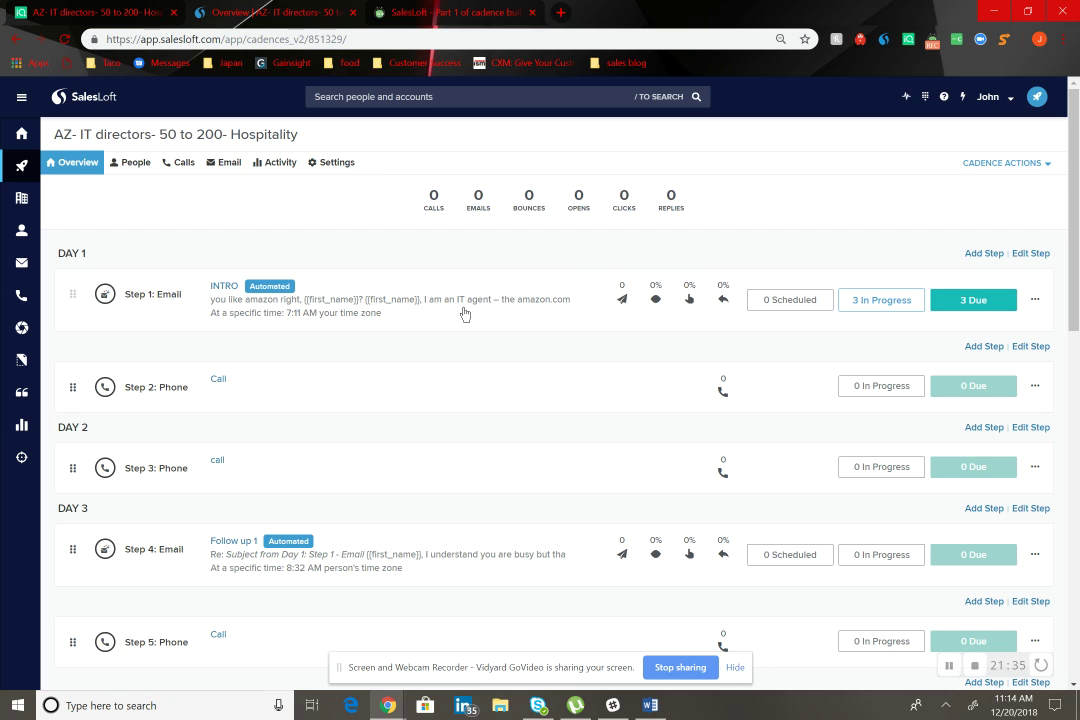
scroll(450, 355, down, 1)
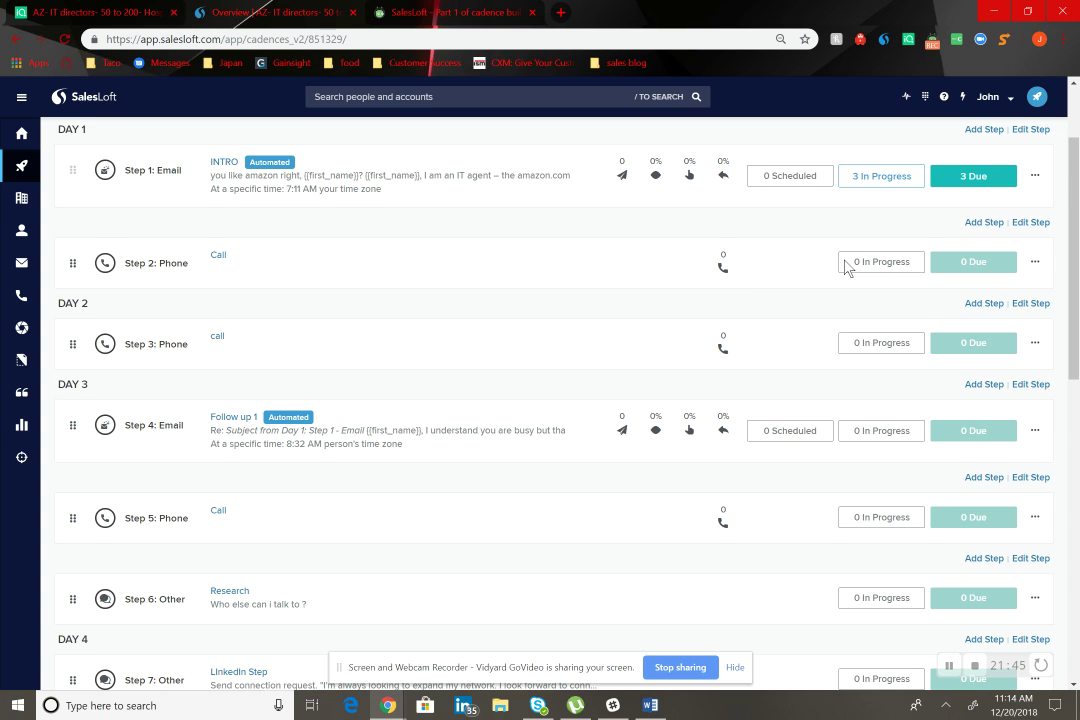
scroll(845, 263, up, 1)
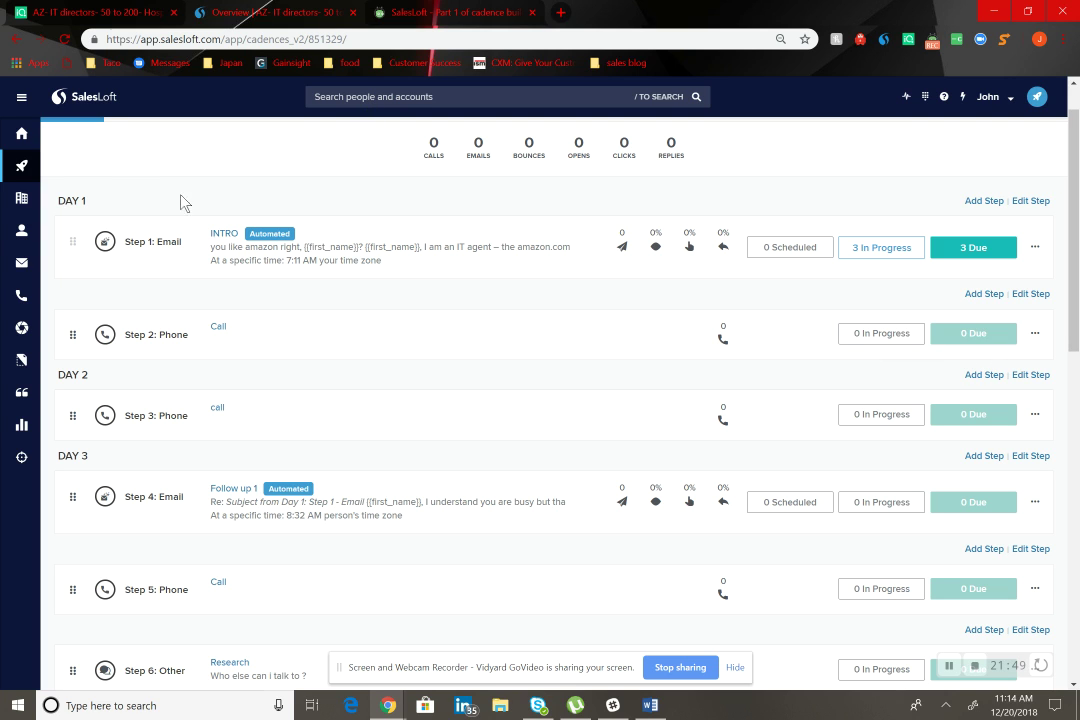
Step: Go to the list of cadences and open "Data Centers like Flexential- Sales management"
click(21, 168)
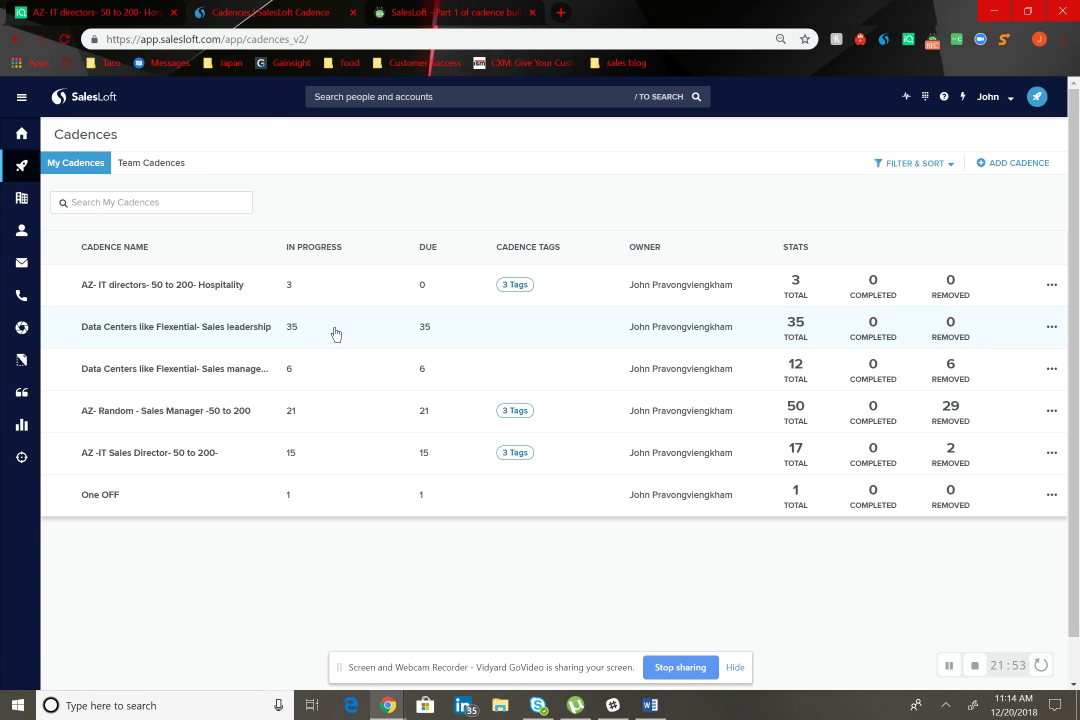
click(339, 383)
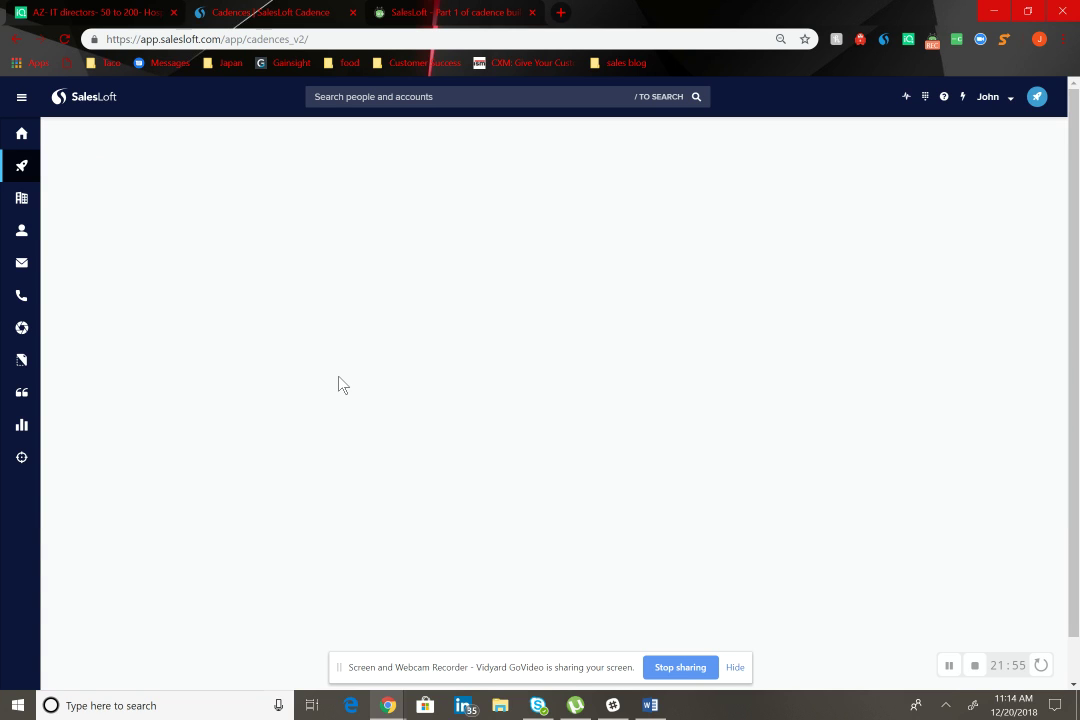